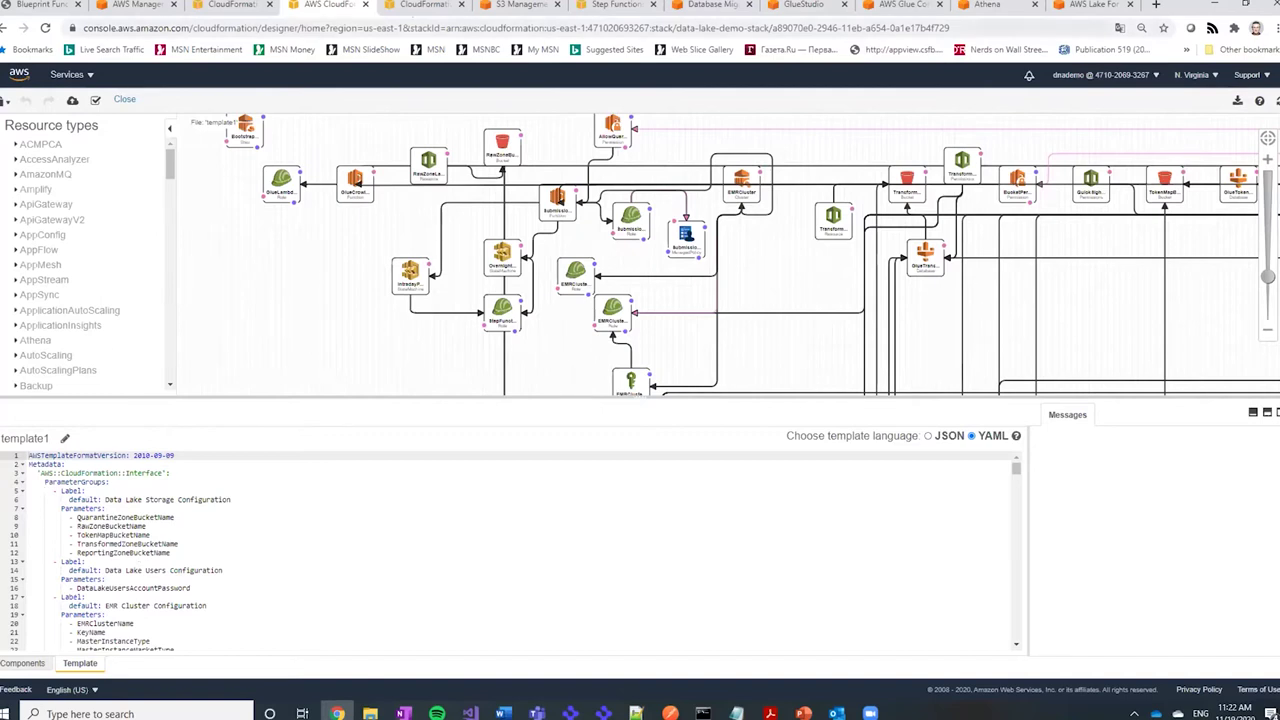
Start a CloudFormation stack with new resources (standard), using the uploaded template file ins-data-lake-stack.yml, and proceed to the stack details.
click(422, 5)
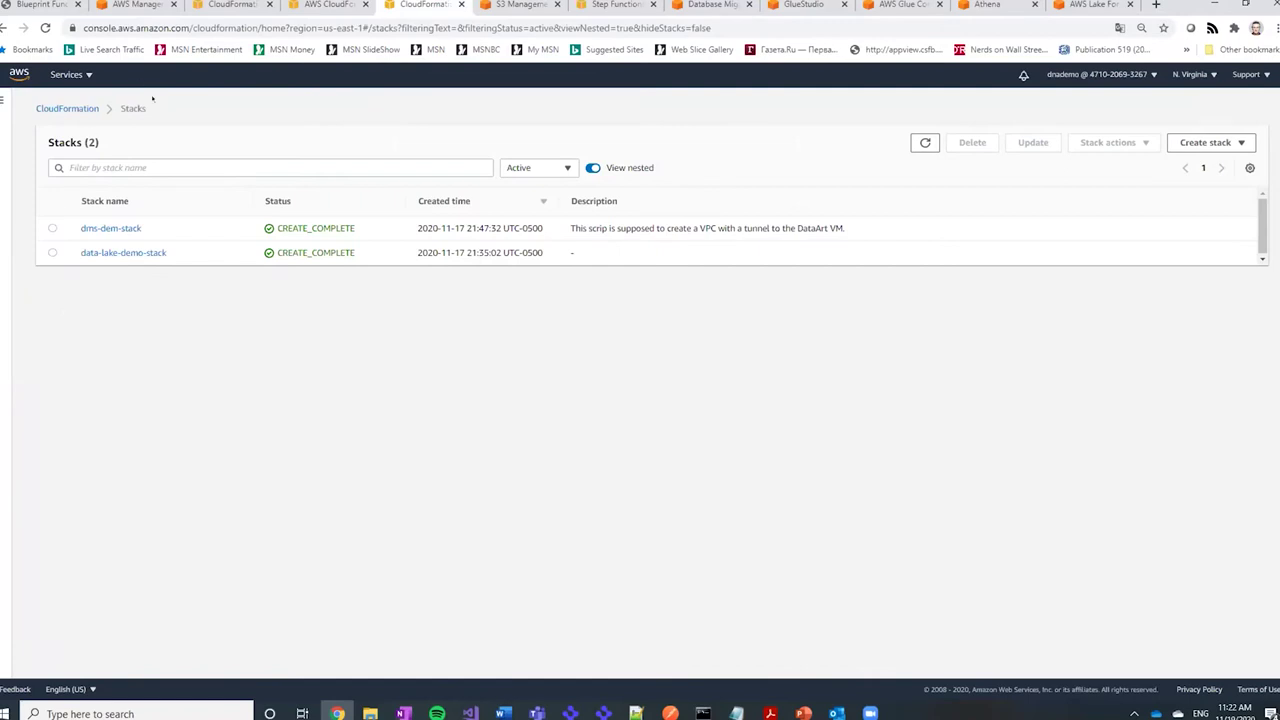
click(1196, 142)
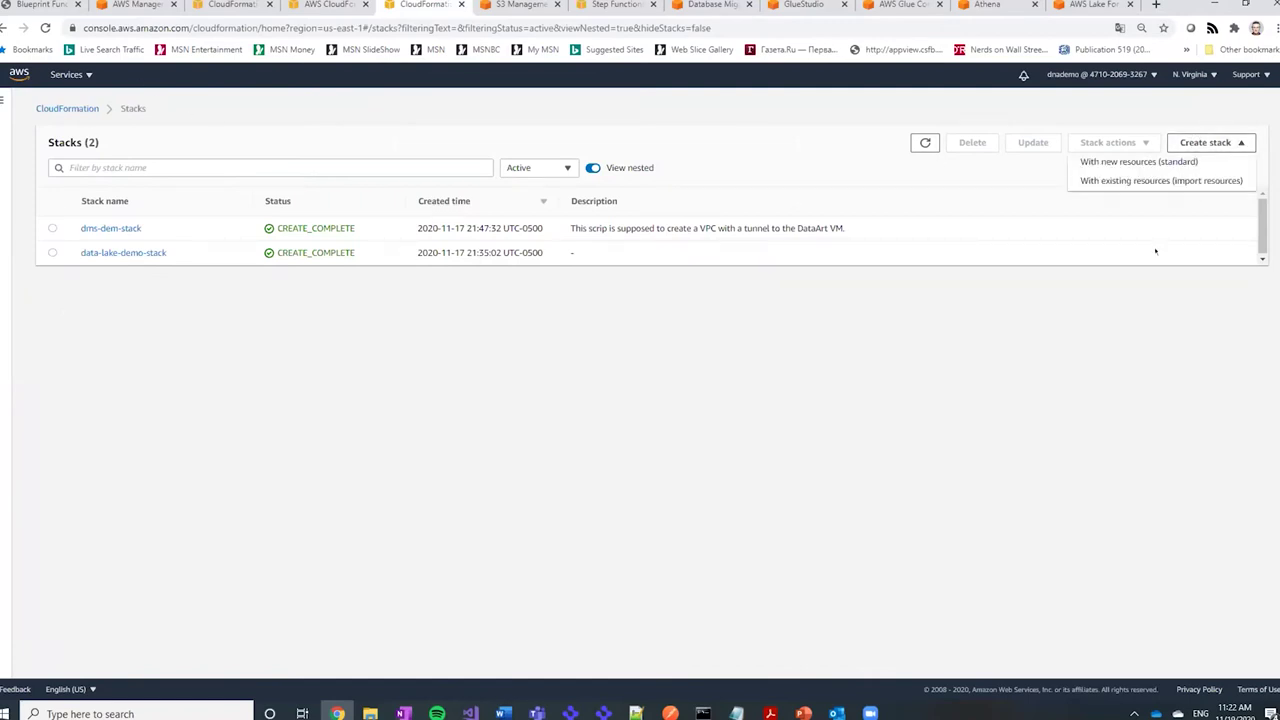
click(1140, 161)
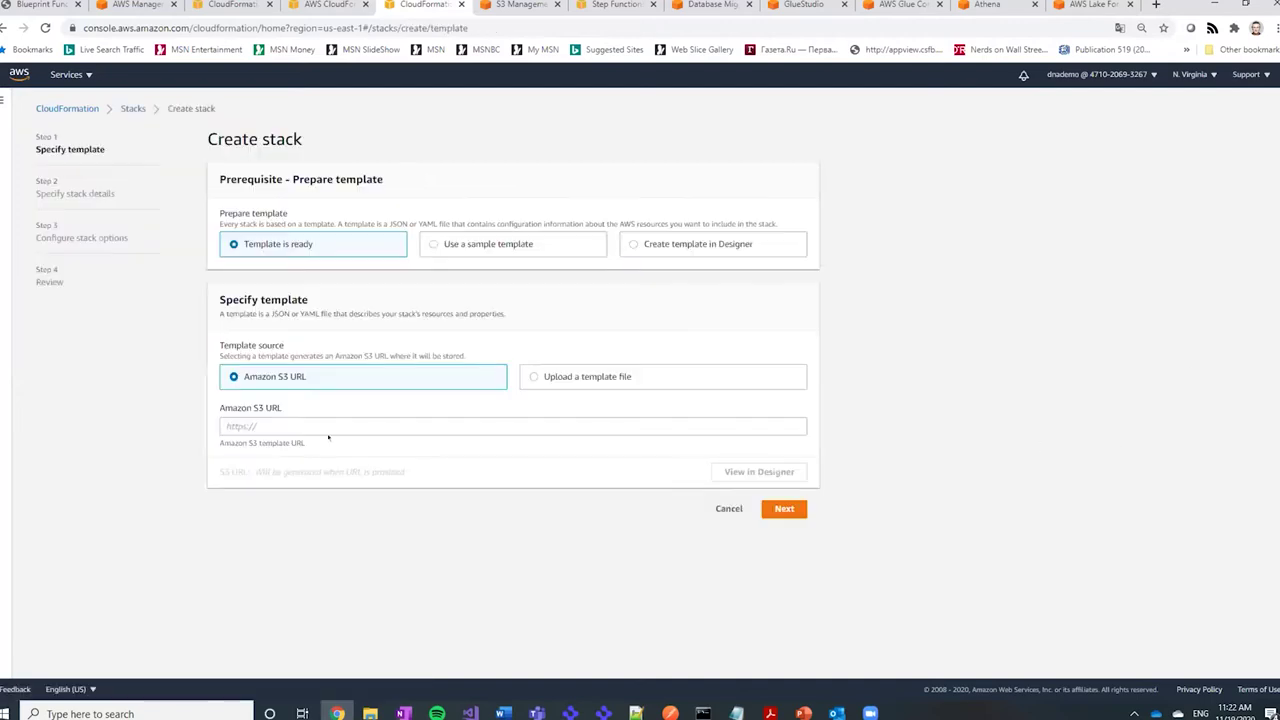
click(587, 376)
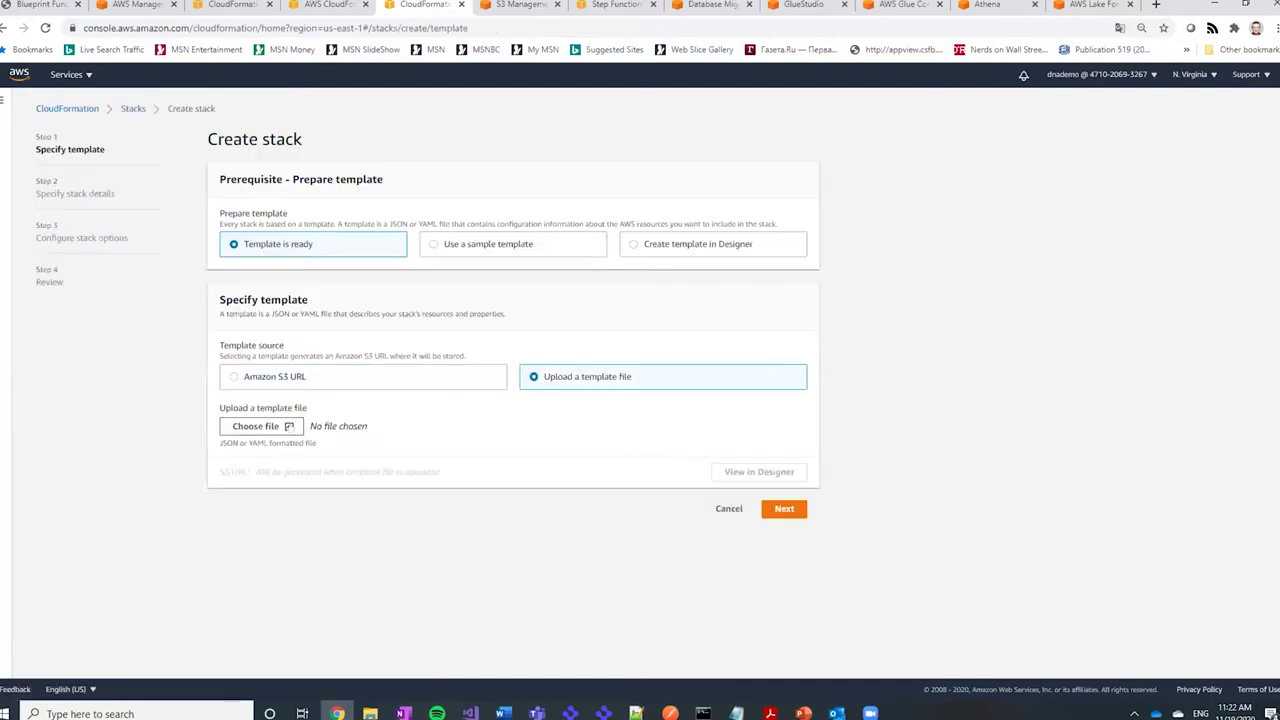
click(256, 424)
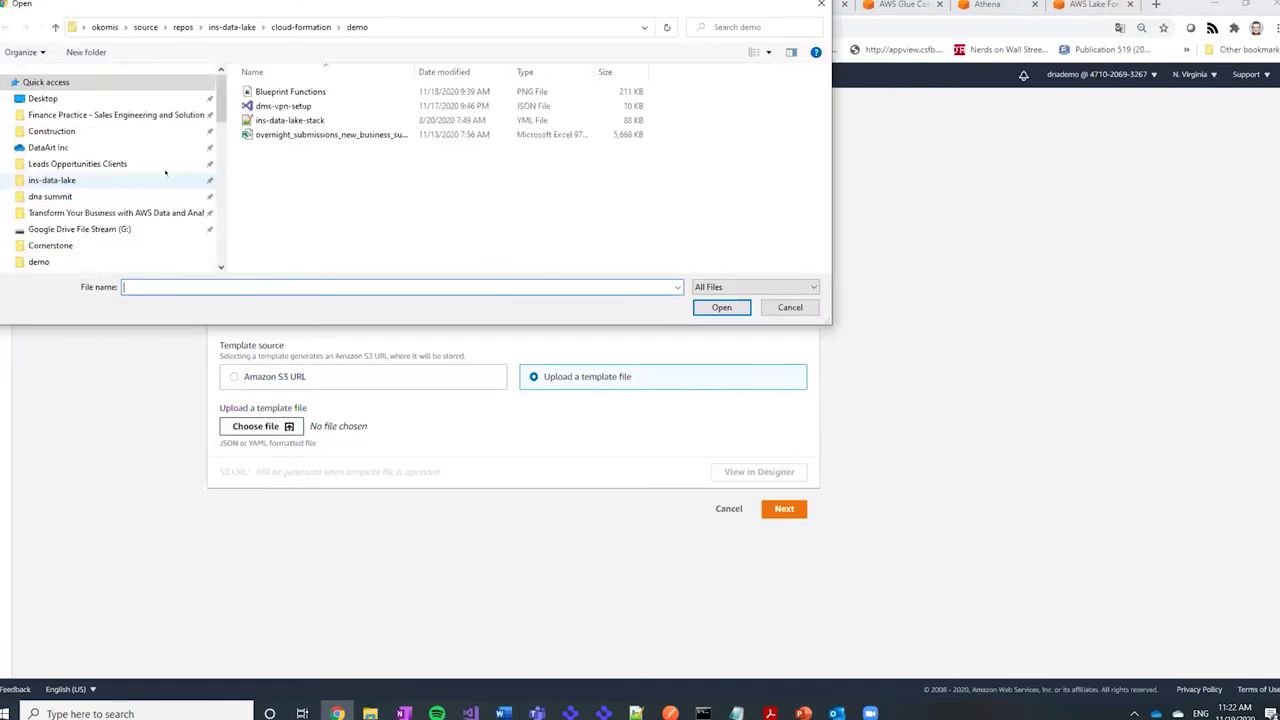
click(314, 119)
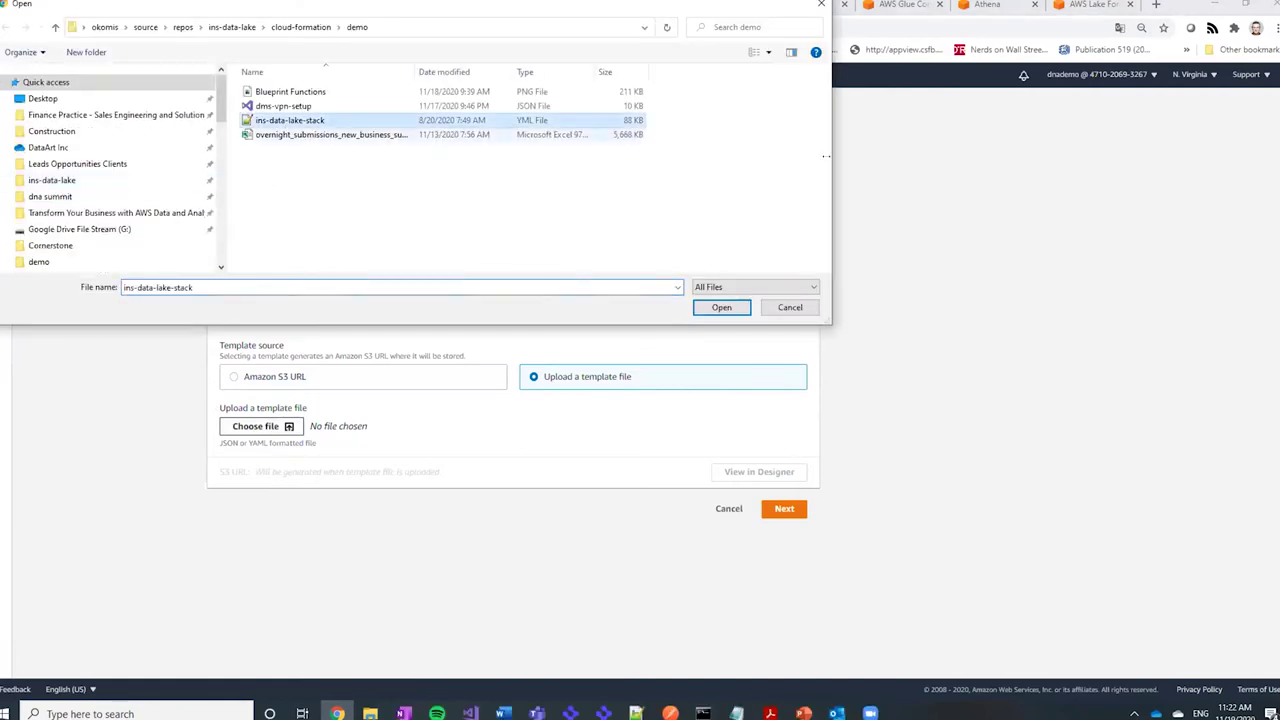
click(721, 307)
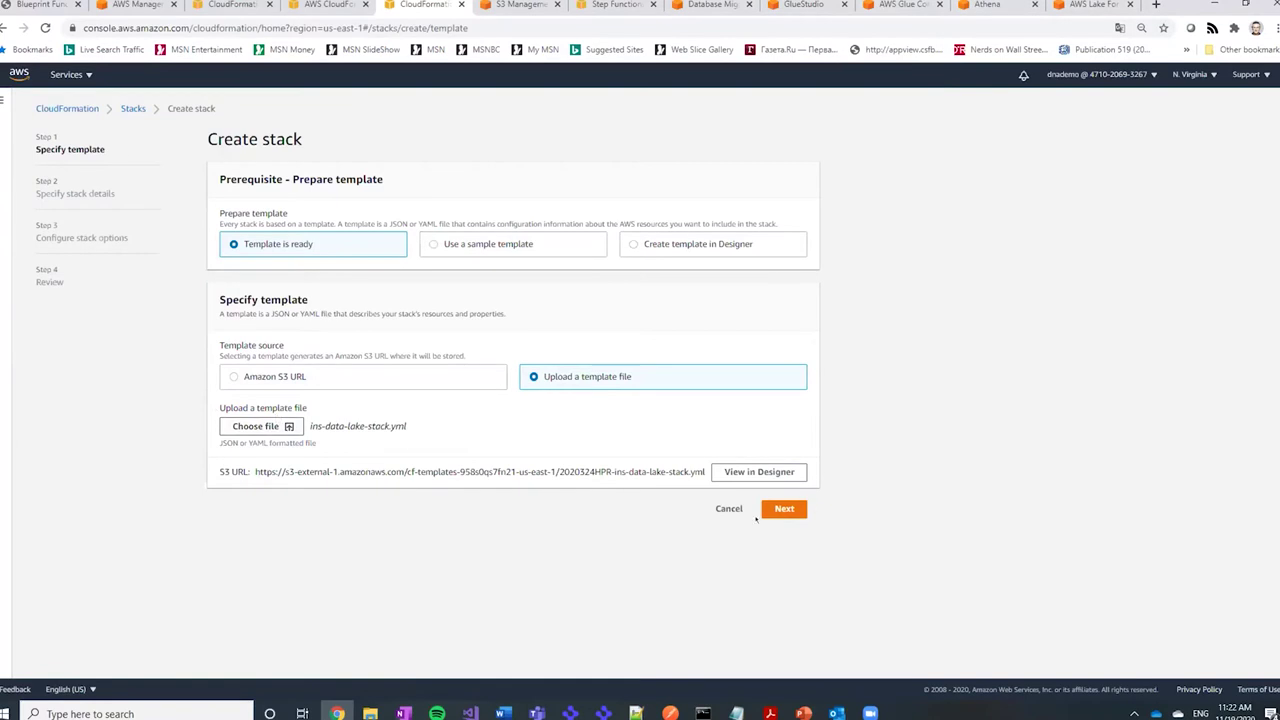
click(783, 508)
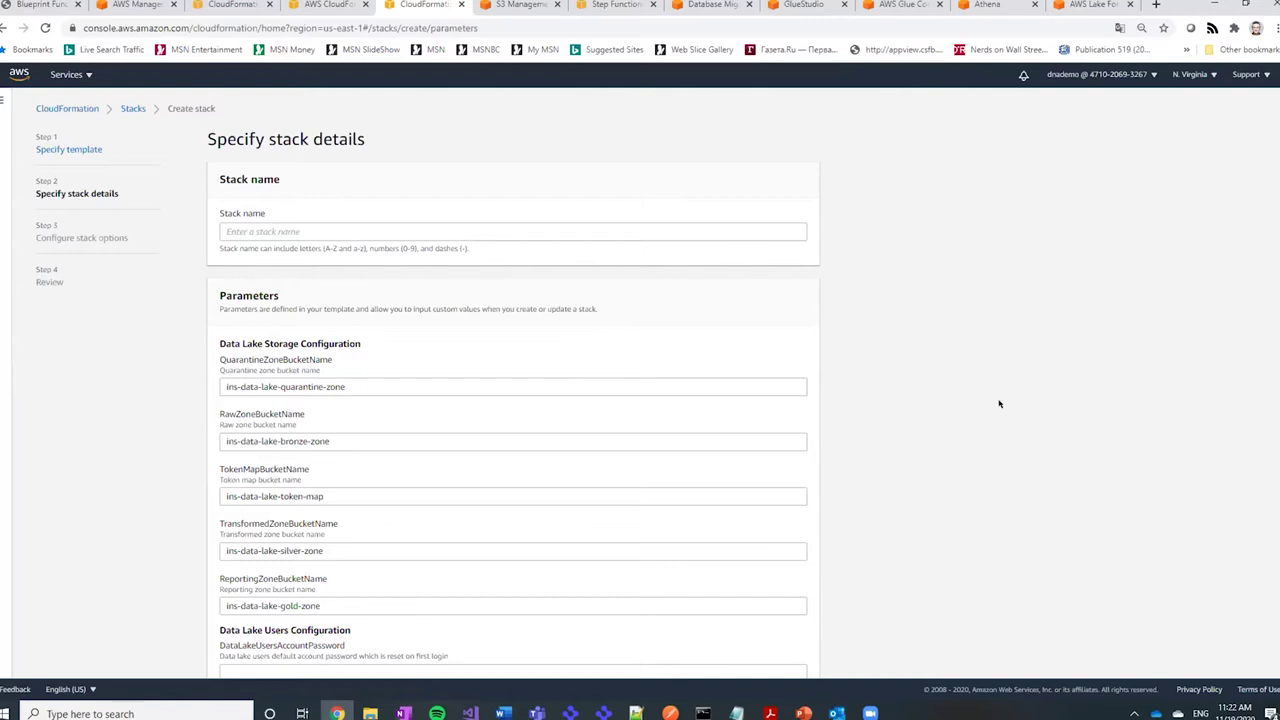
Name the stack EMR-Atlas-Cluster3, keep the default parameters, and proceed to the stack options.
scroll(999, 403, down, 3)
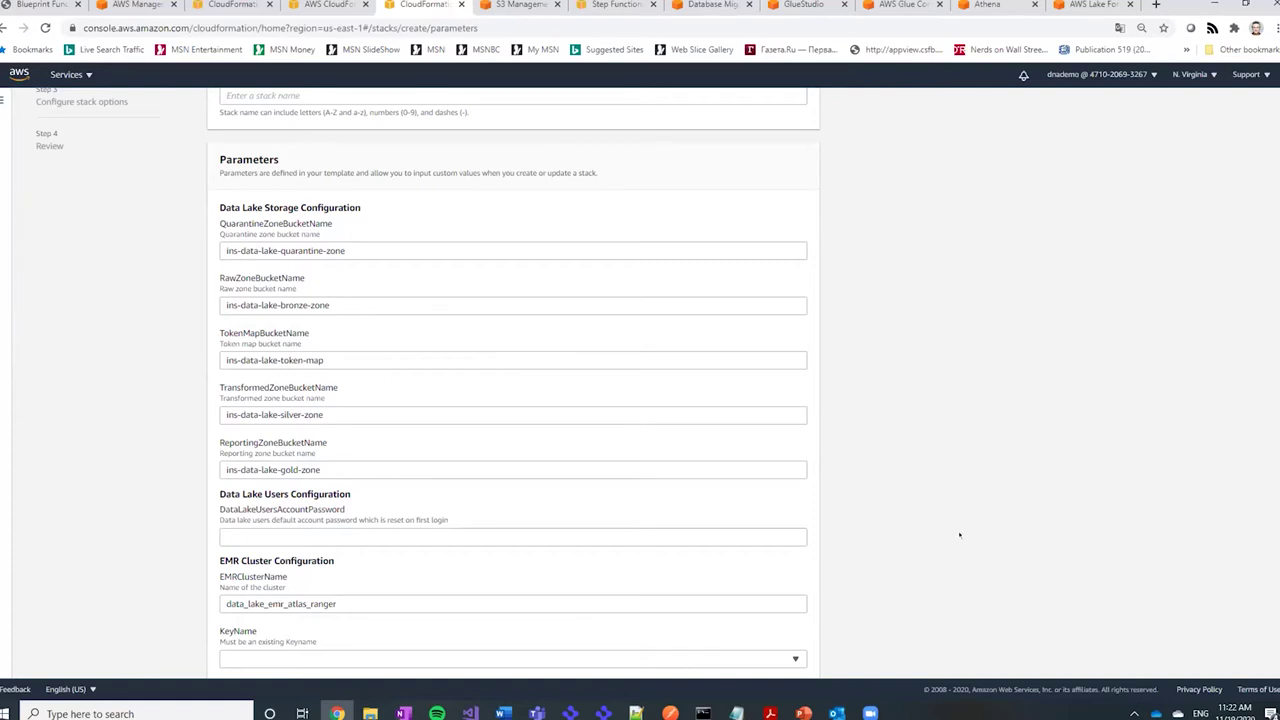
scroll(958, 530, down, 3)
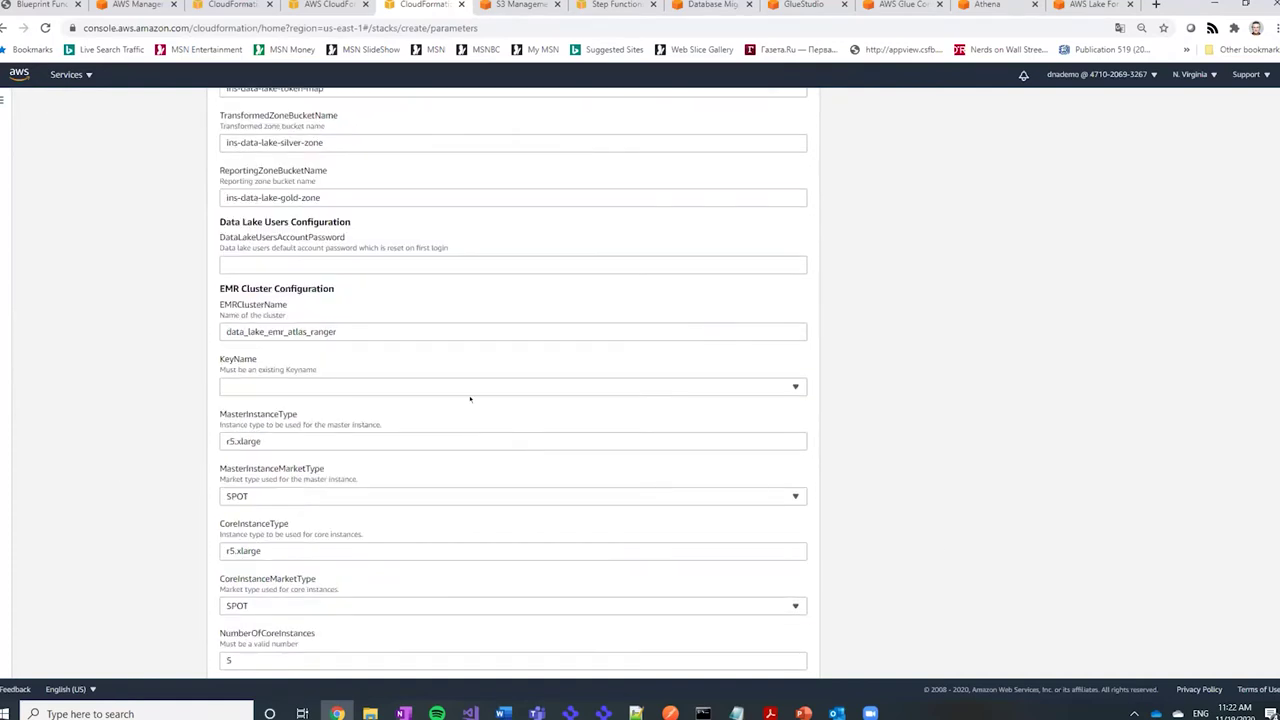
scroll(845, 570, down, 3)
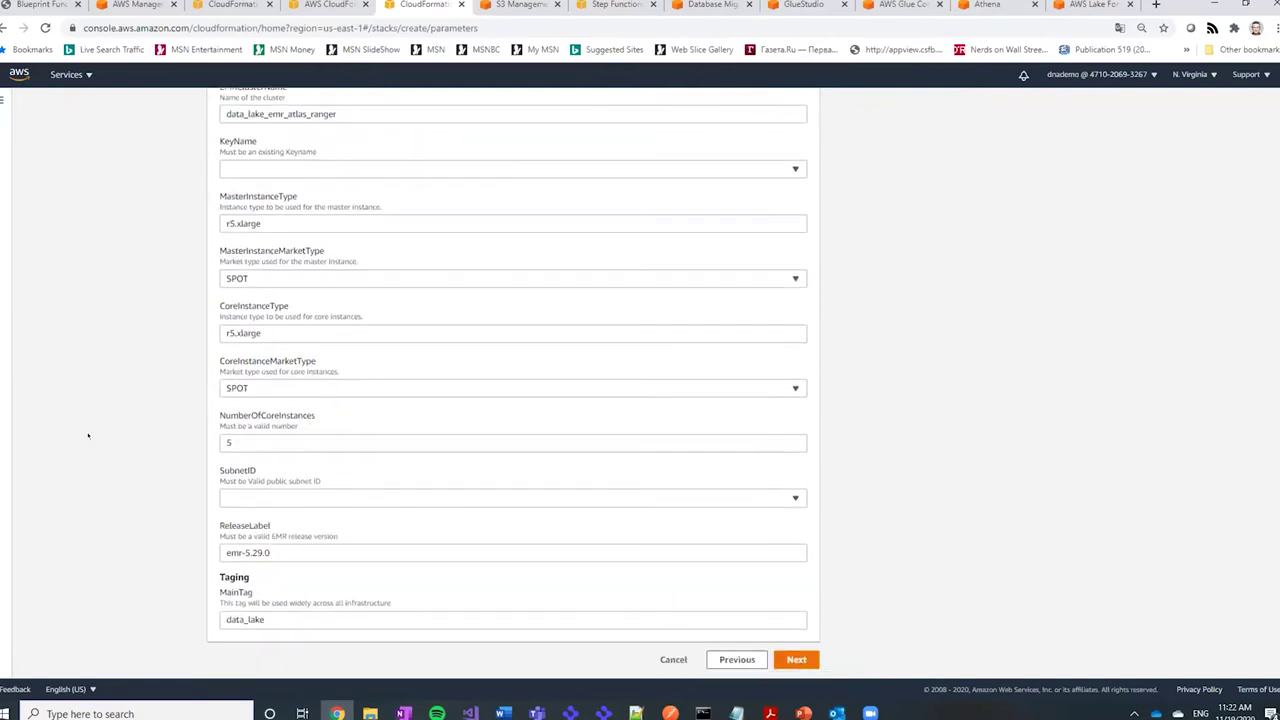
click(813, 660)
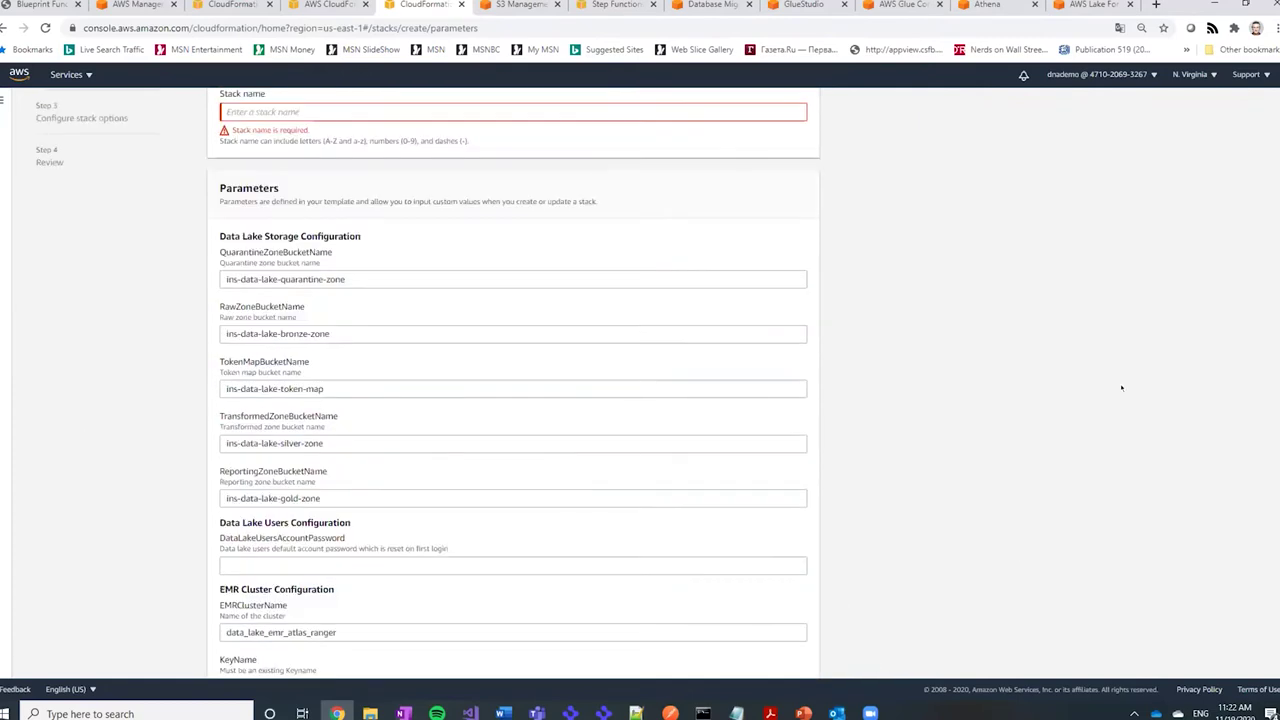
click(325, 108)
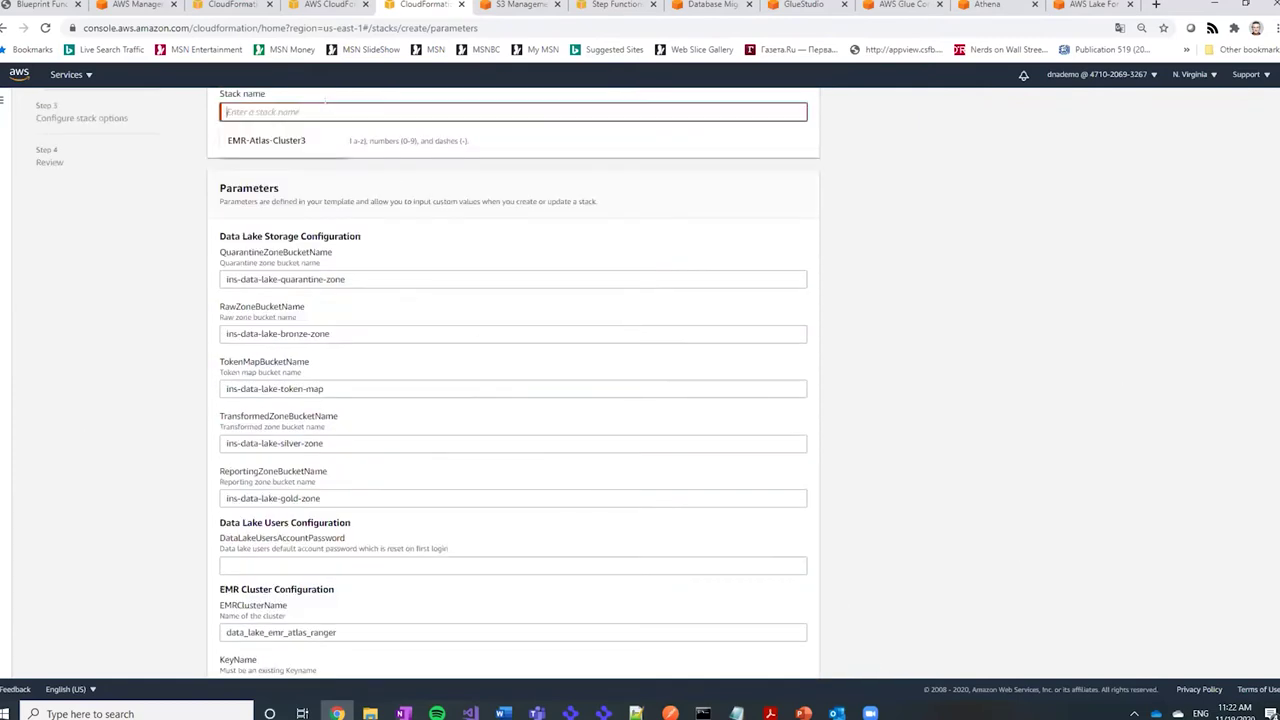
key(Down)
key(Return)
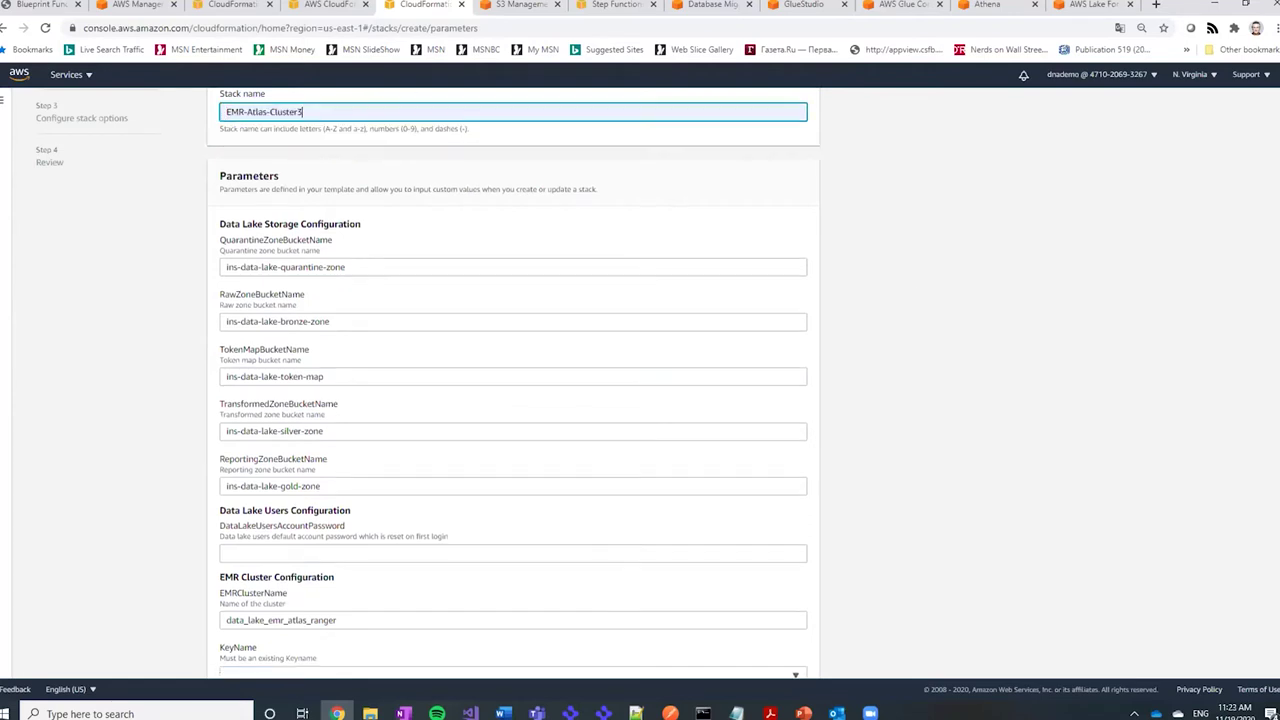
scroll(846, 533, down, 5)
click(790, 659)
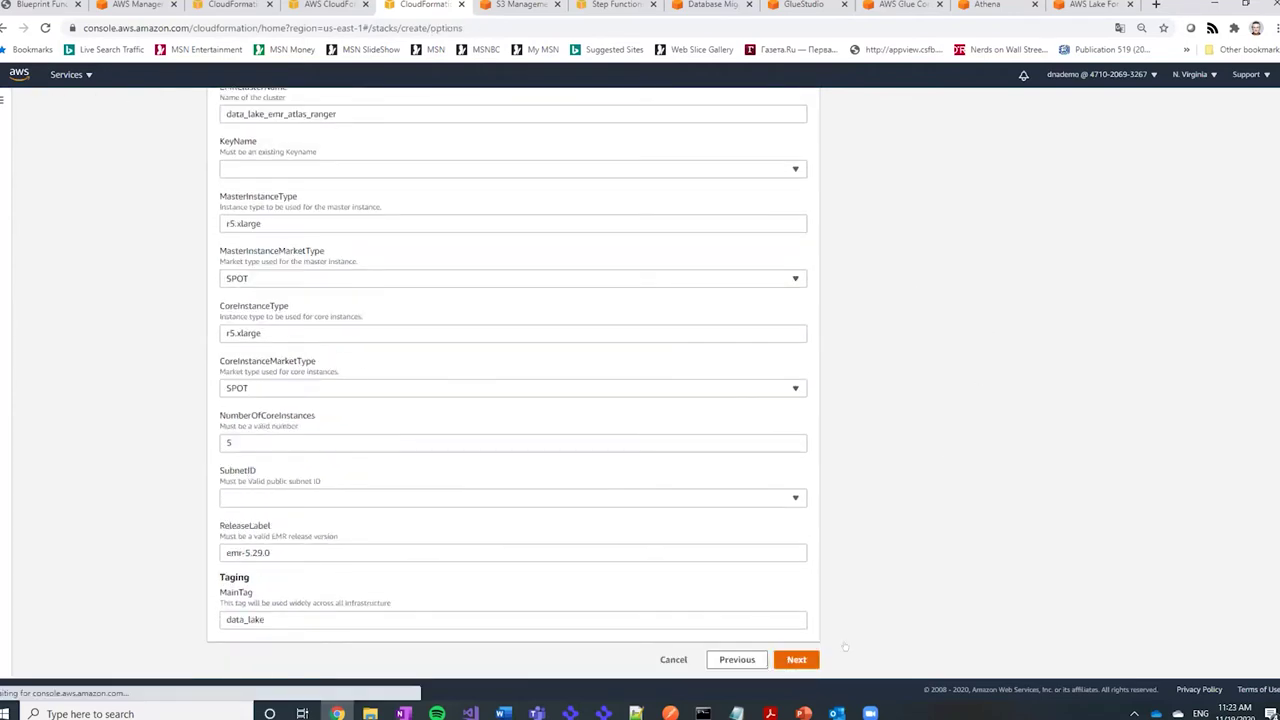
scroll(800, 550, down, 2)
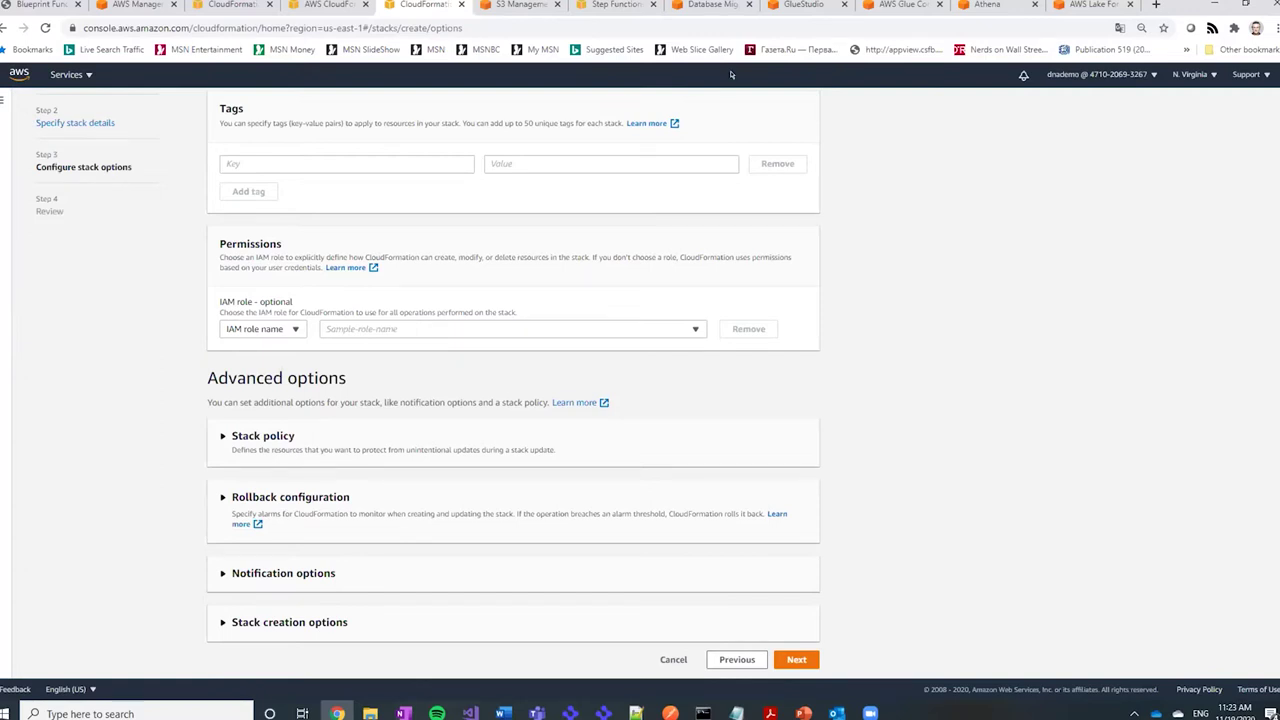
key(alt+Tab)
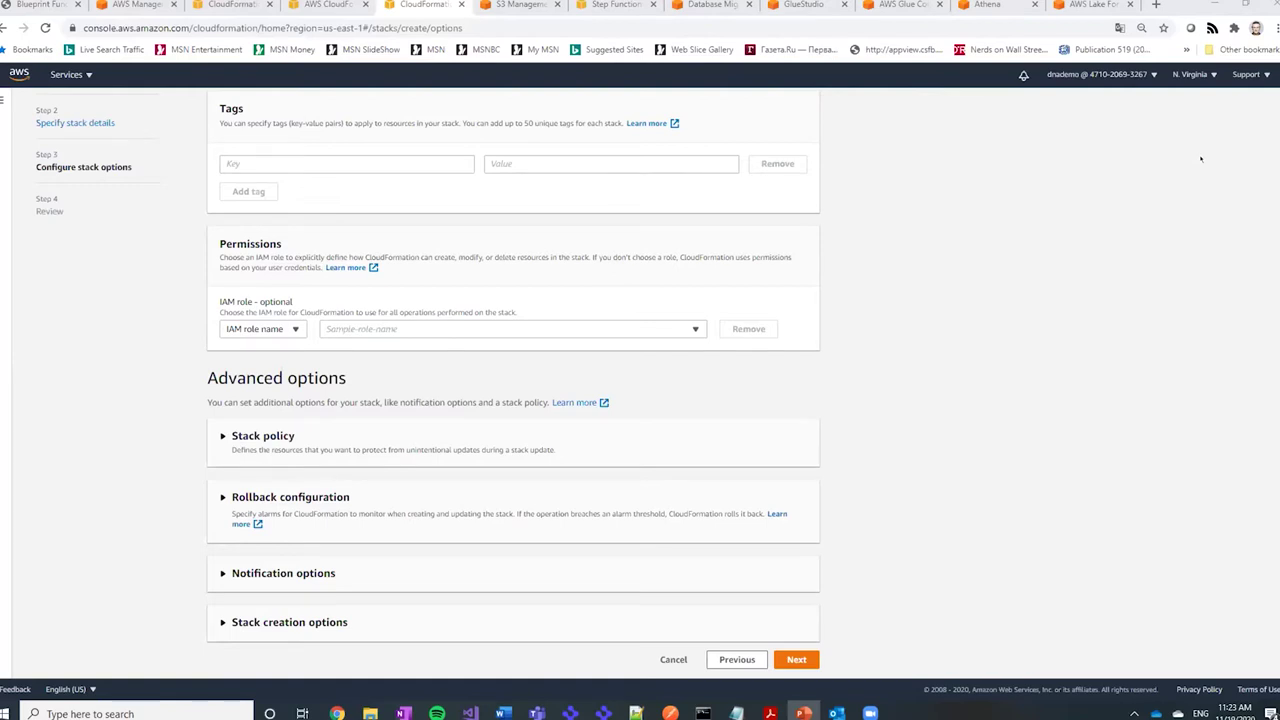
In S3, browse the ins-data-lake-quarantine-zone-demo bucket down to its overnight/submissions folder.
click(520, 5)
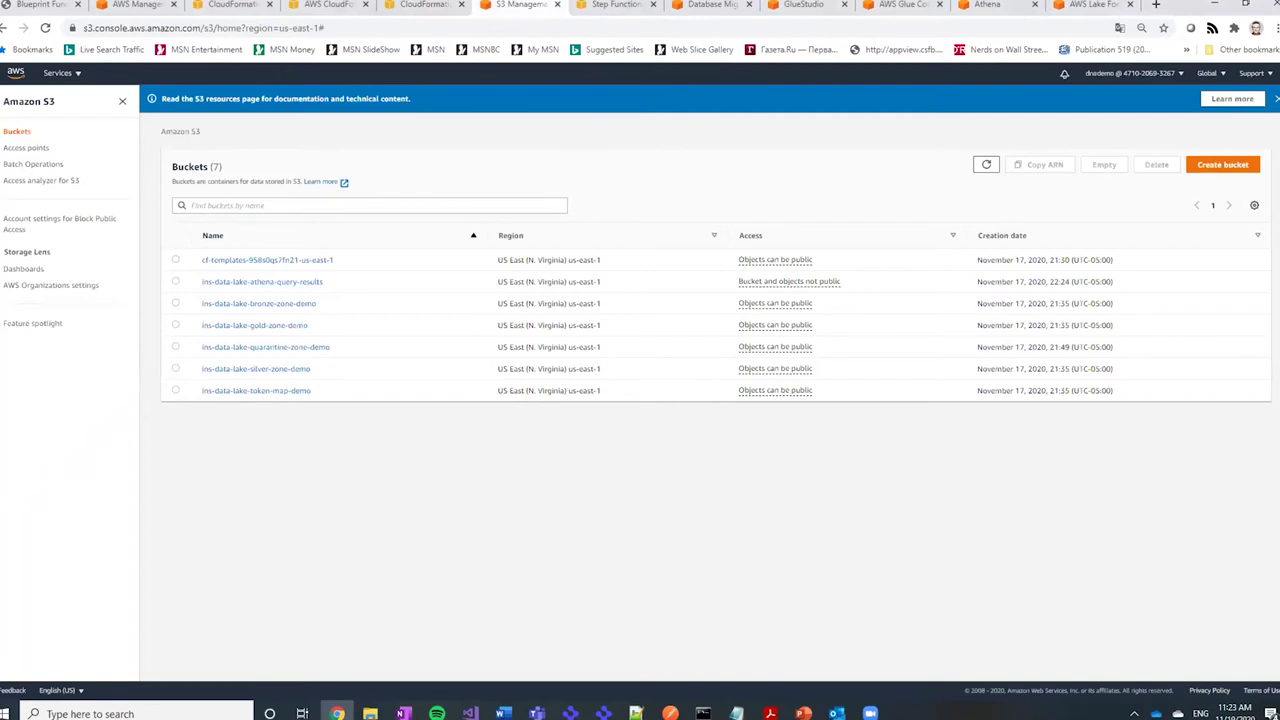
key(alt+Tab)
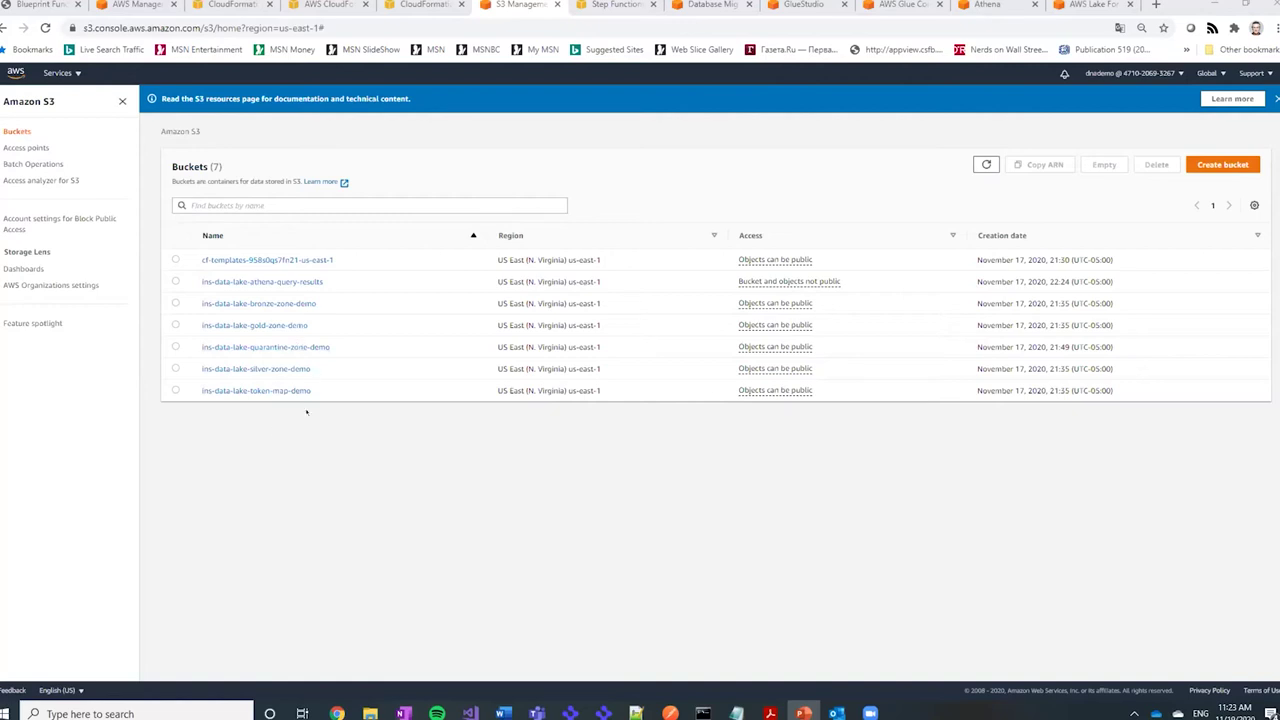
click(283, 349)
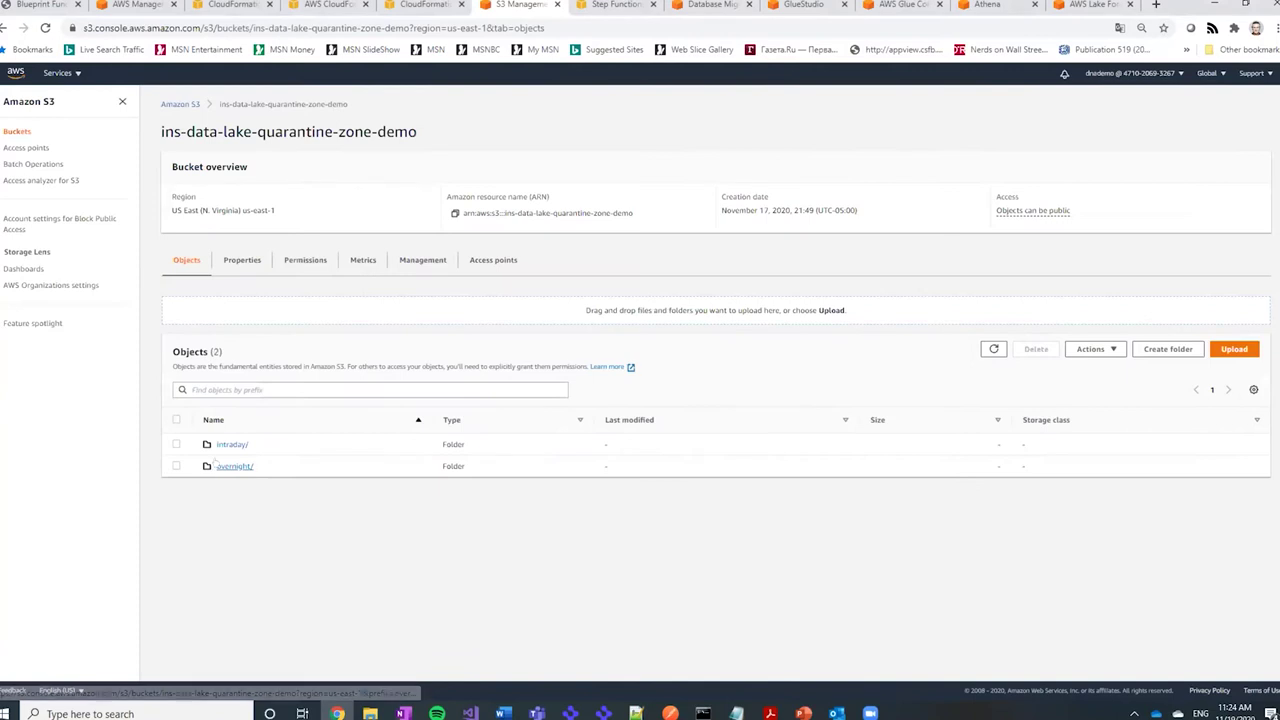
click(226, 465)
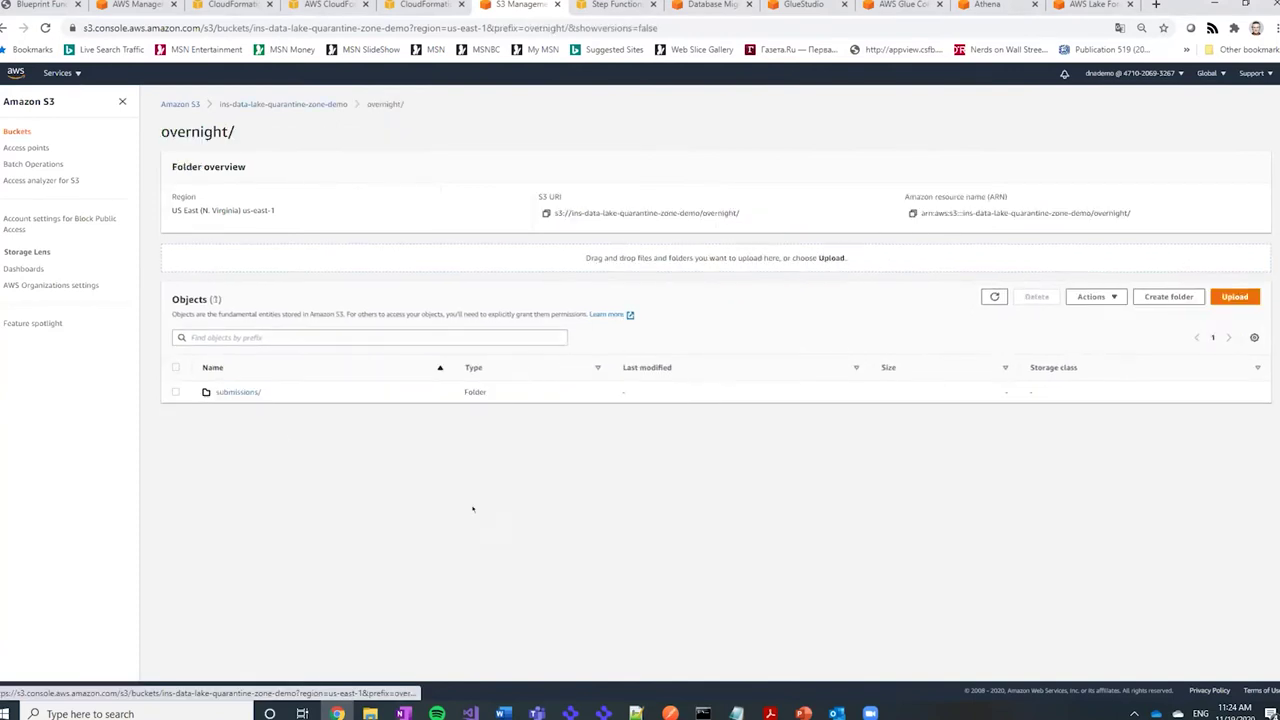
click(244, 391)
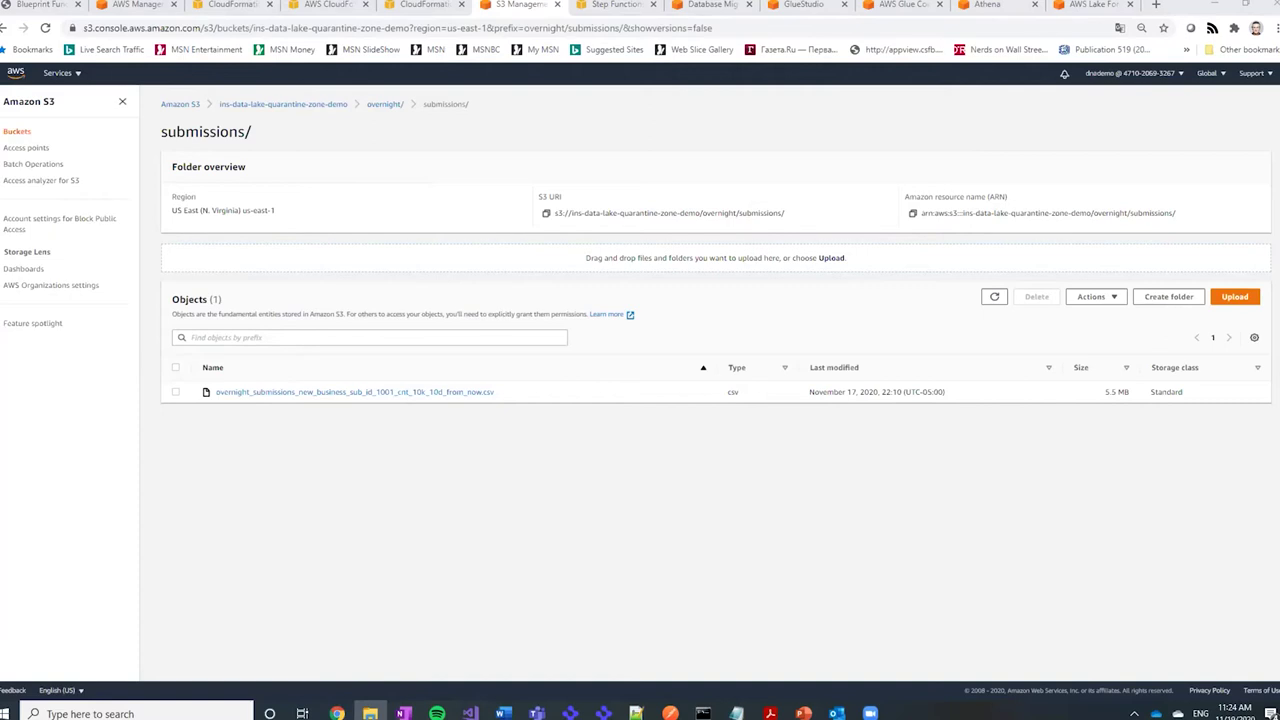
drag(880, 320, 545, 400)
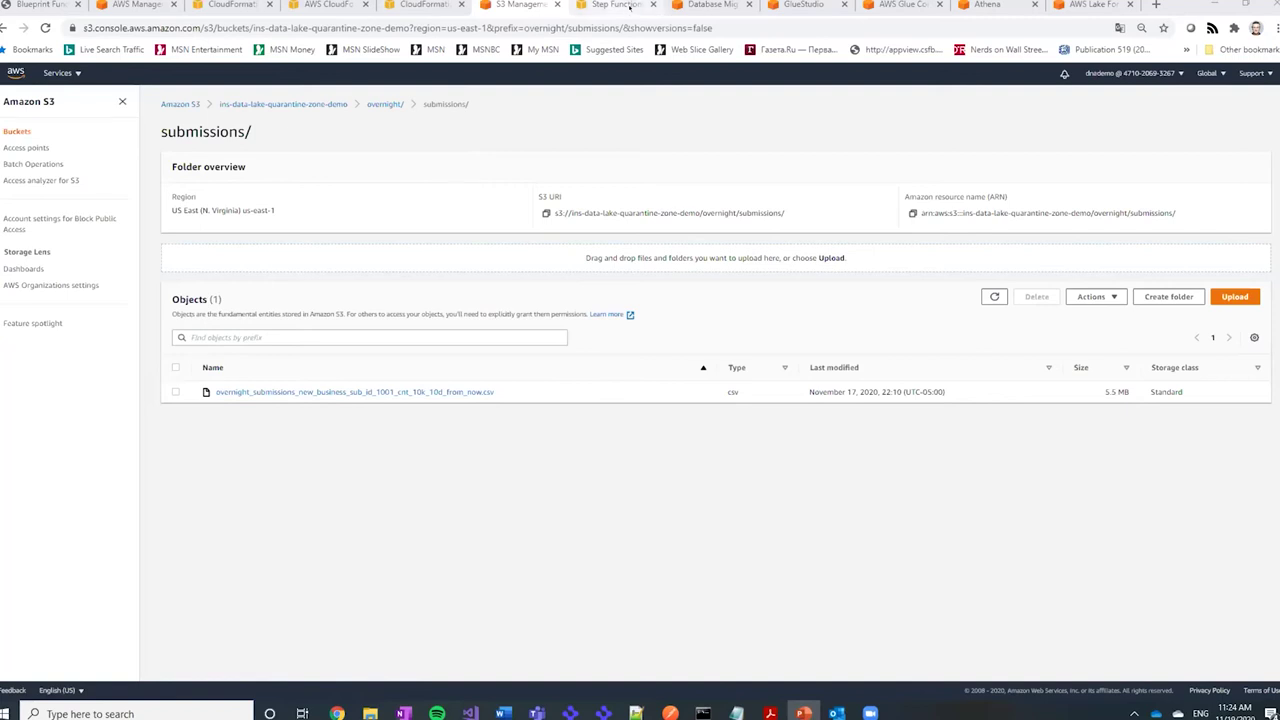
In Step Functions, open the overnight processing state machine's submissions flow execution and examine its workflow graph.
click(615, 5)
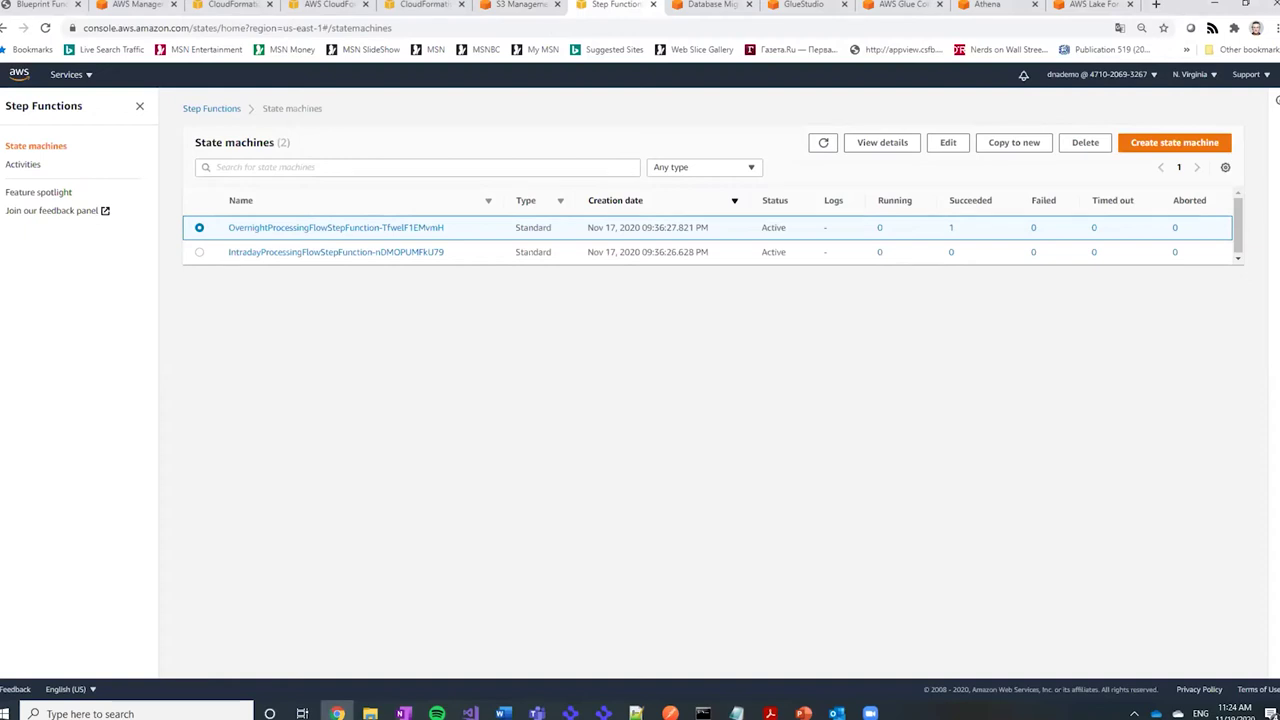
click(335, 228)
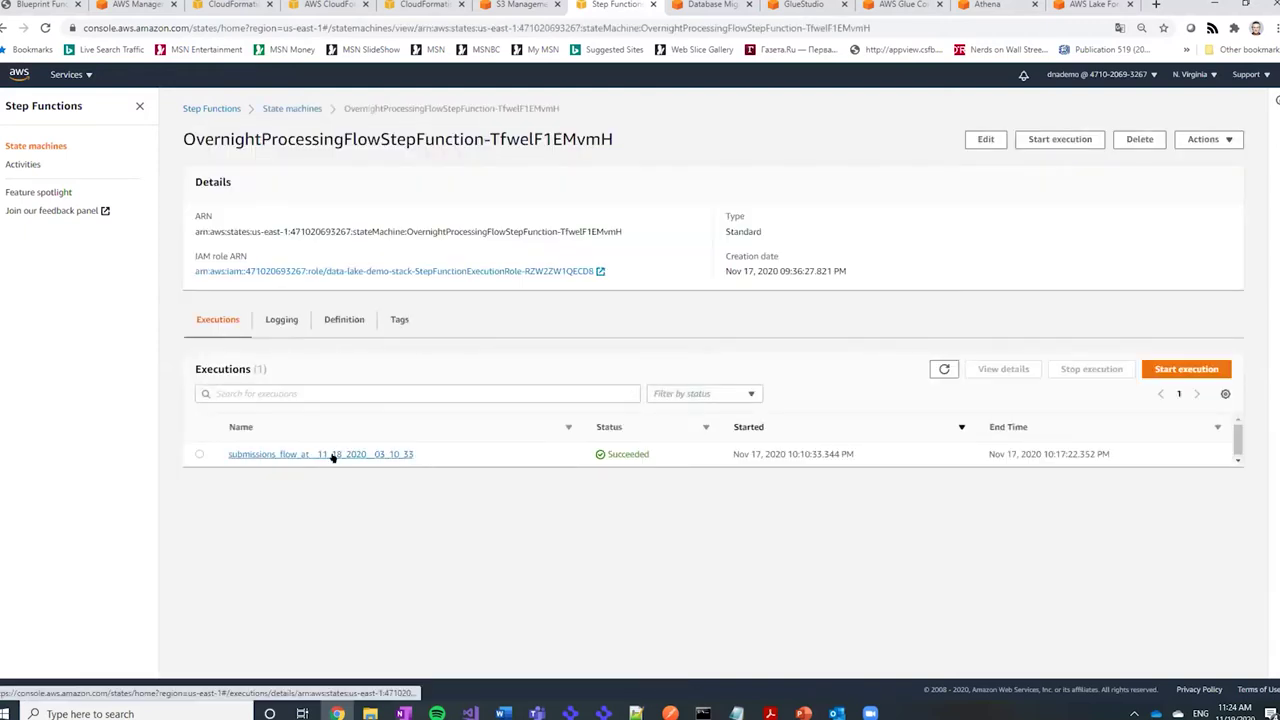
click(334, 455)
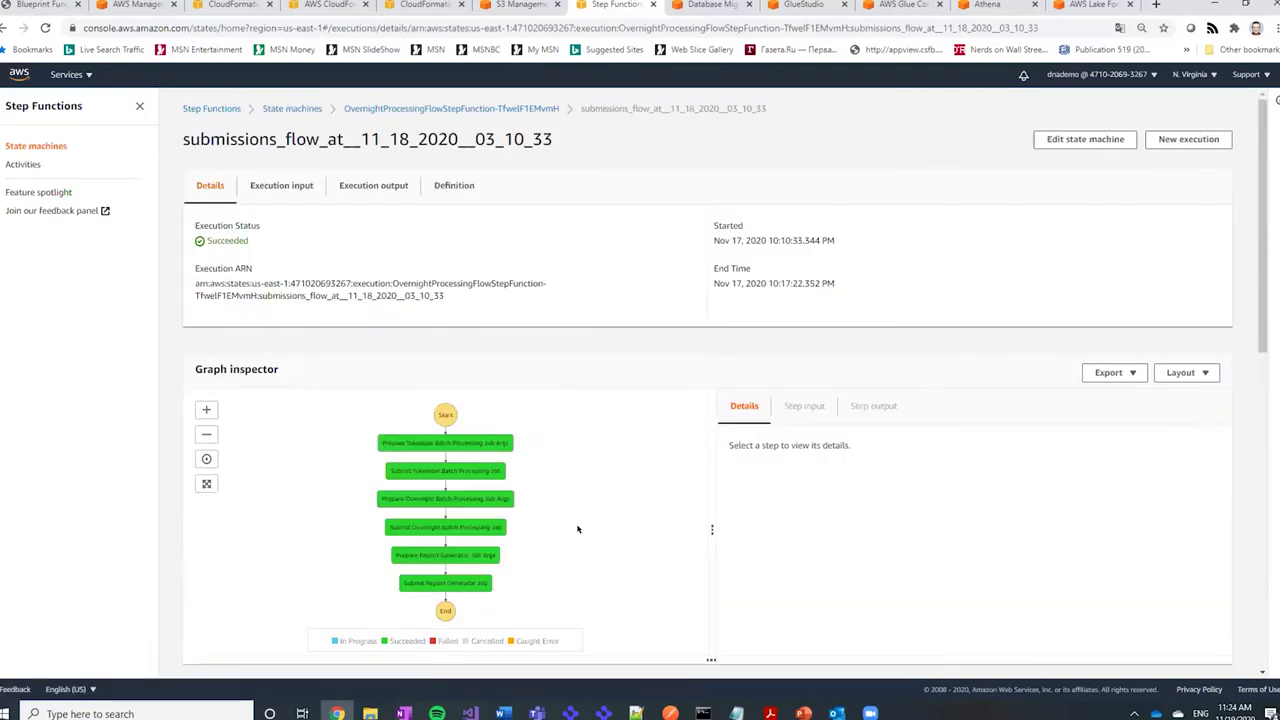
scroll(580, 500, down, 2)
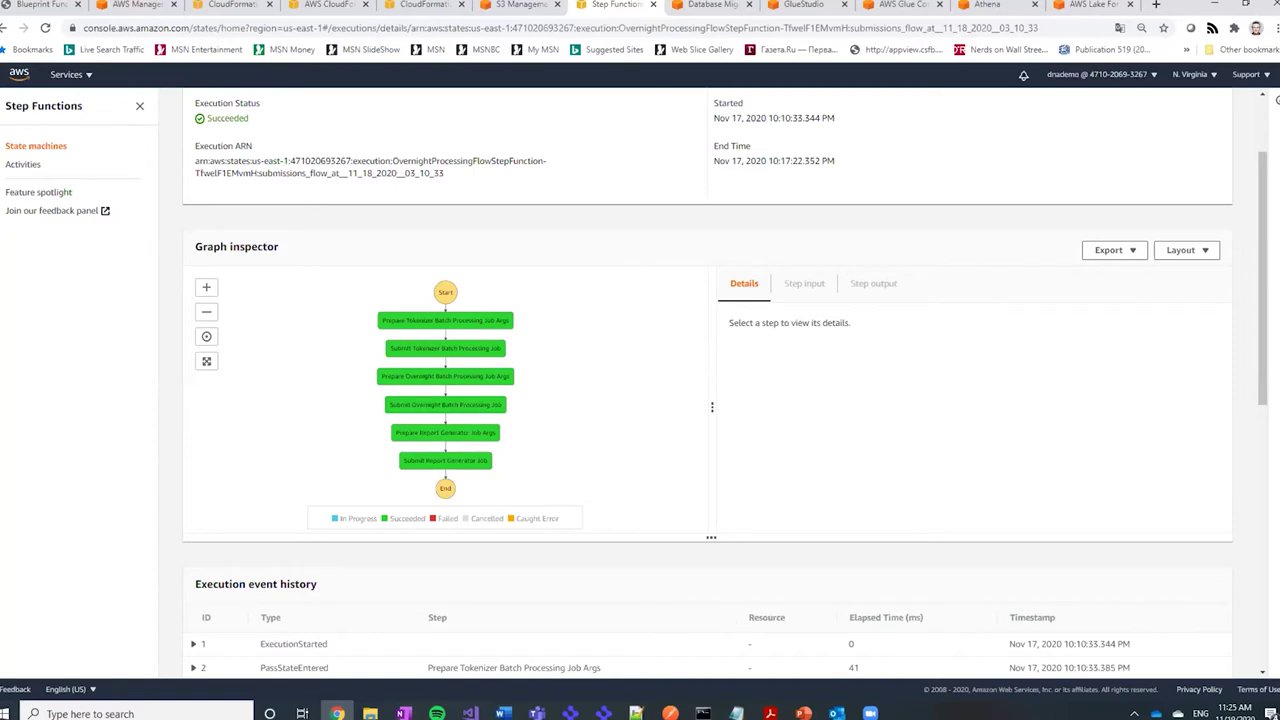
key(alt+Tab)
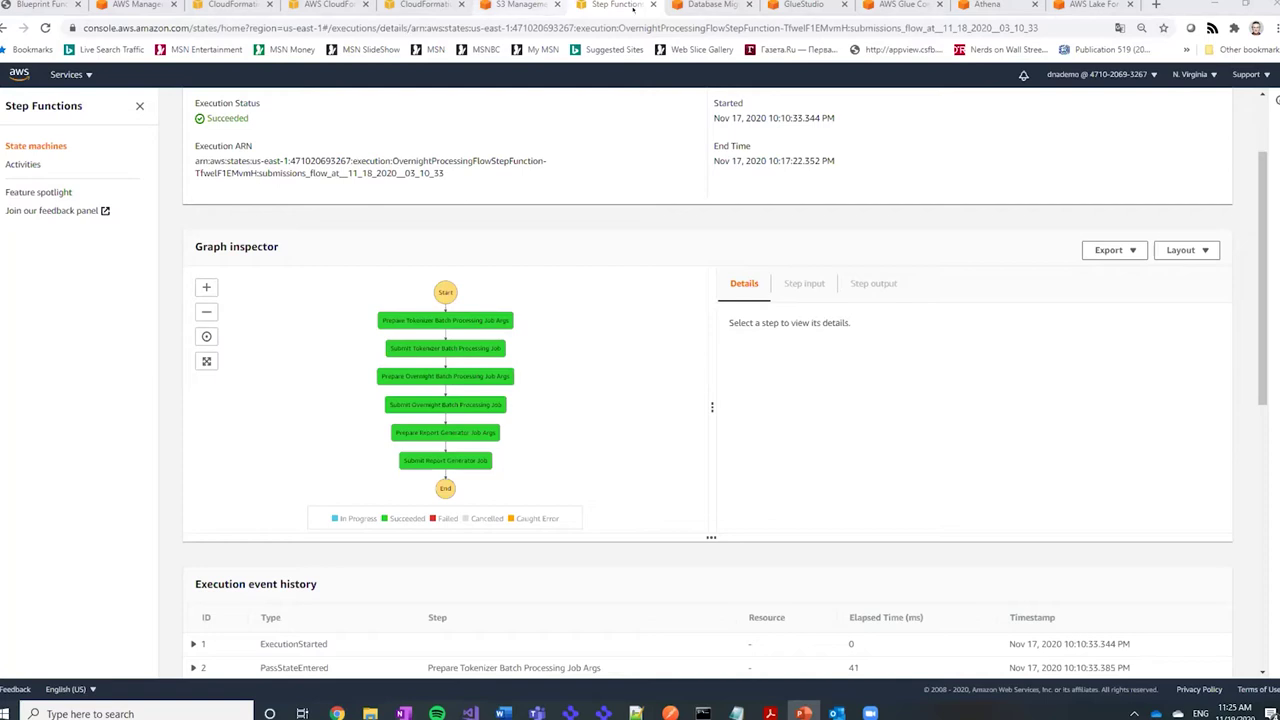
In Database Migration Service, open the replication instance creation form and review its configuration options.
click(708, 12)
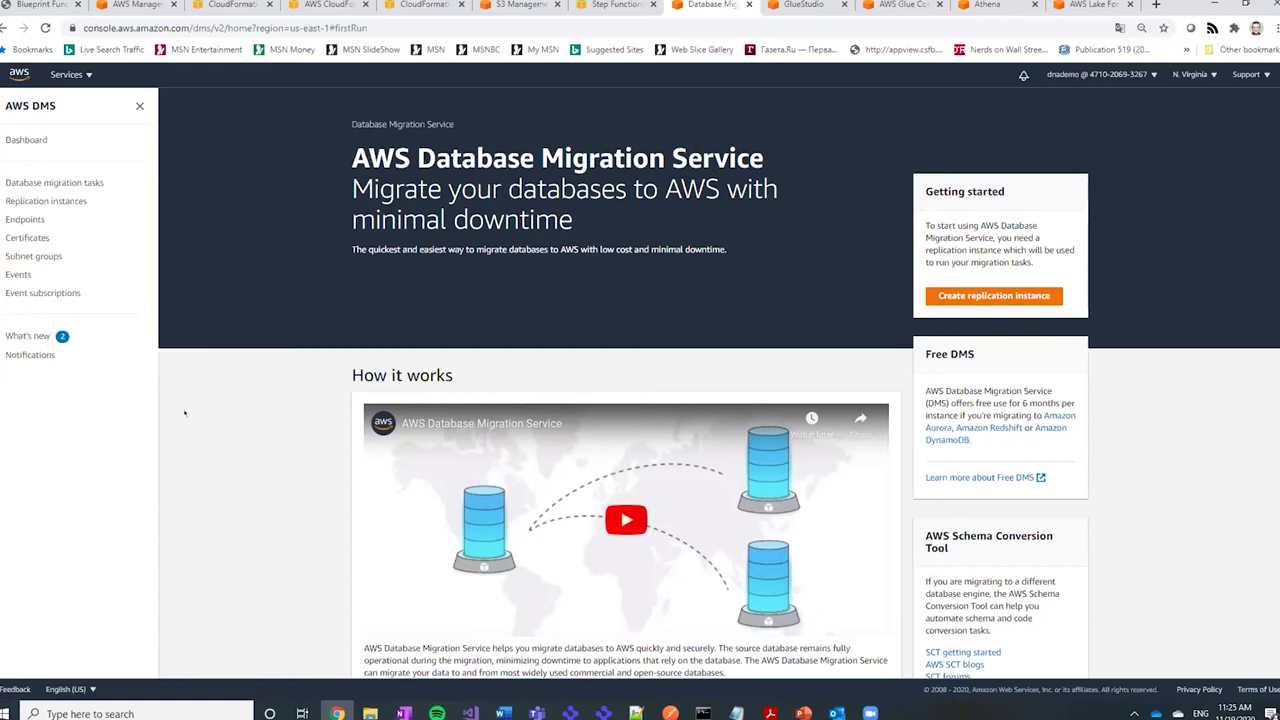
click(47, 201)
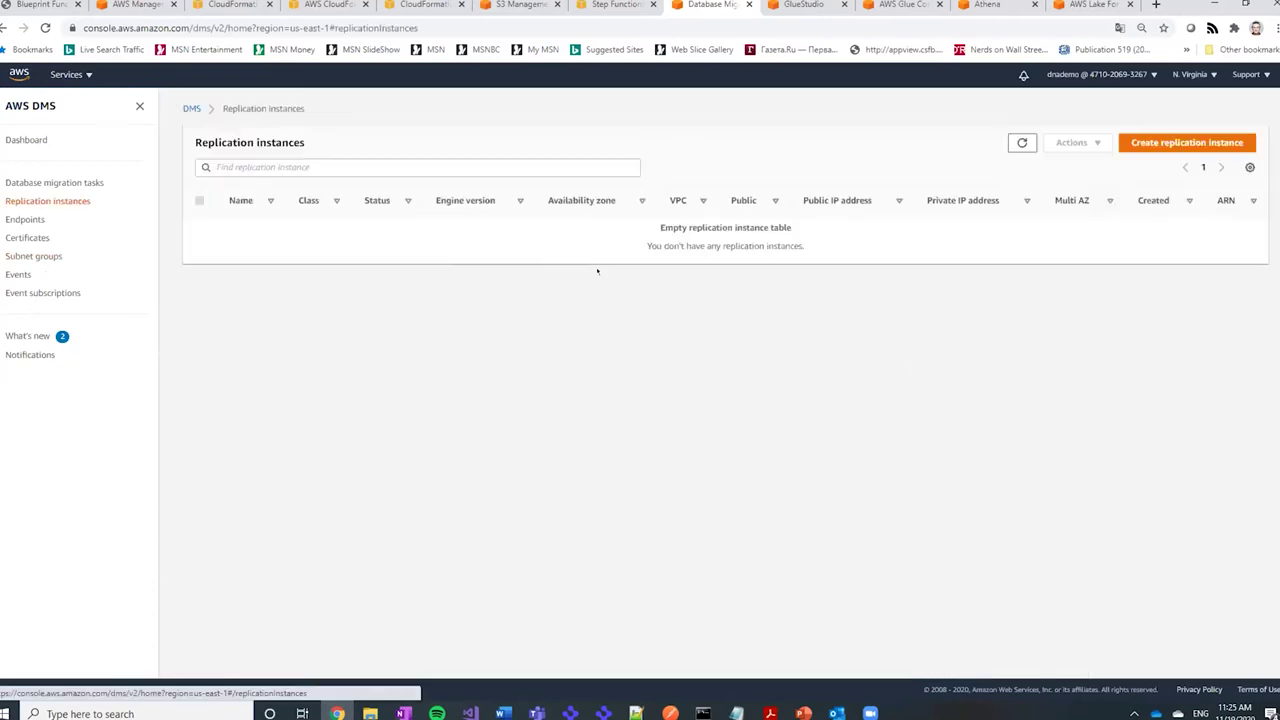
click(1182, 141)
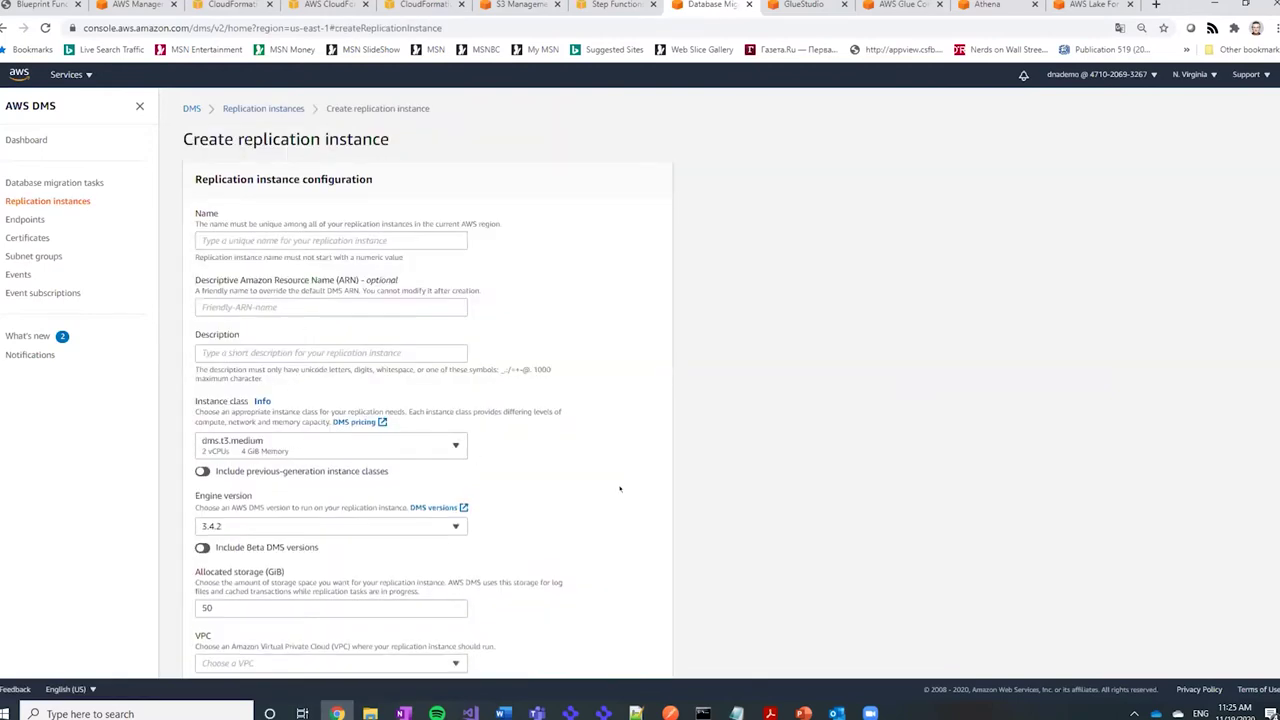
scroll(620, 489, down, 3)
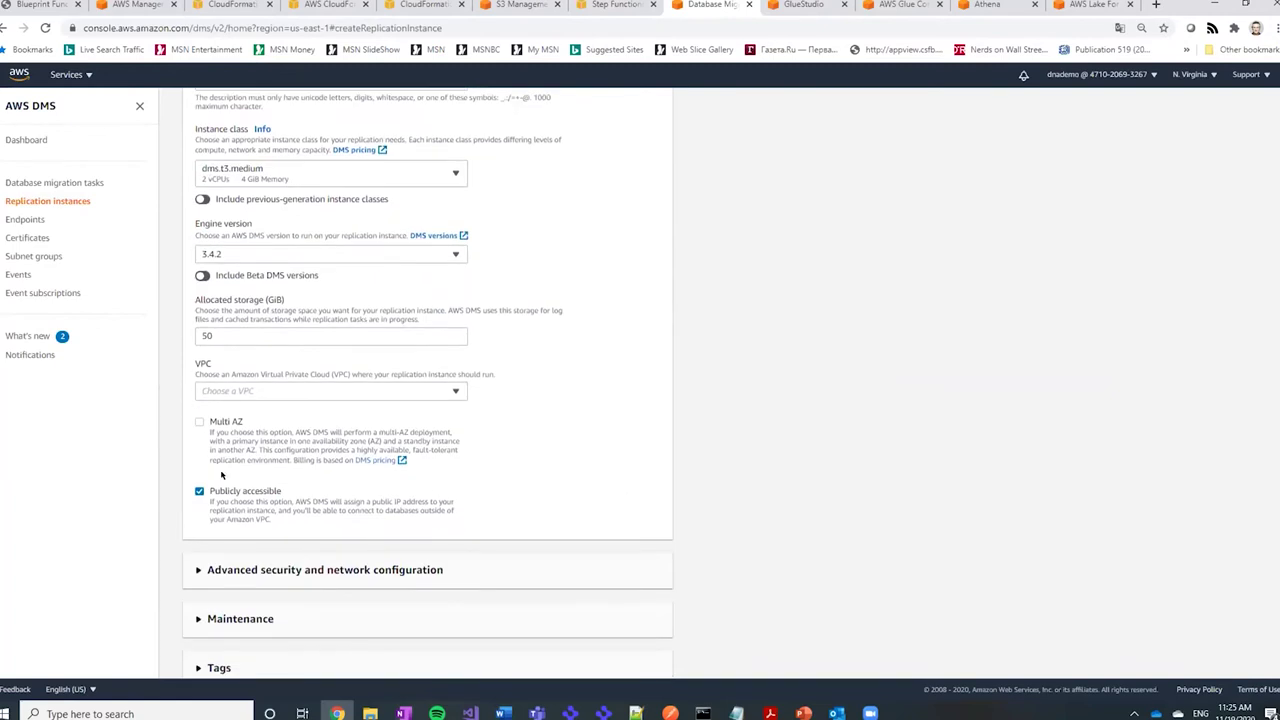
scroll(391, 451, up, 3)
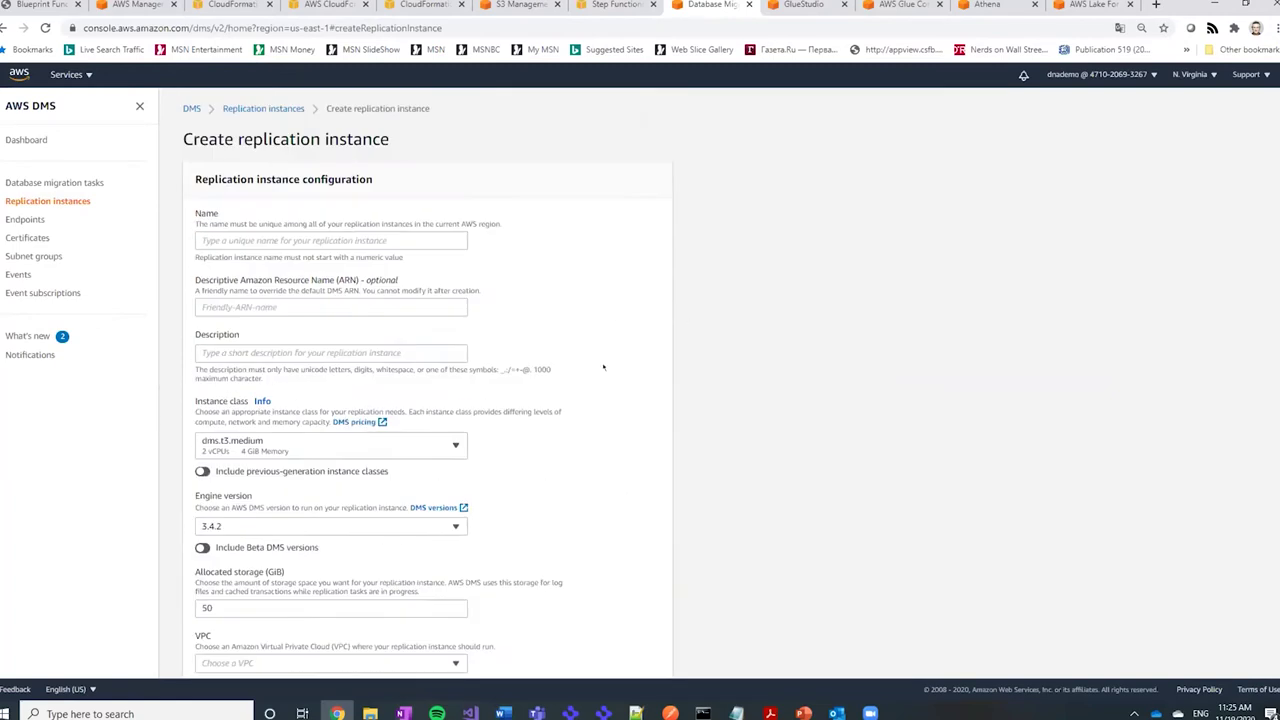
Open the DMS endpoint creation form and review the engine choices for source and target endpoints.
click(28, 220)
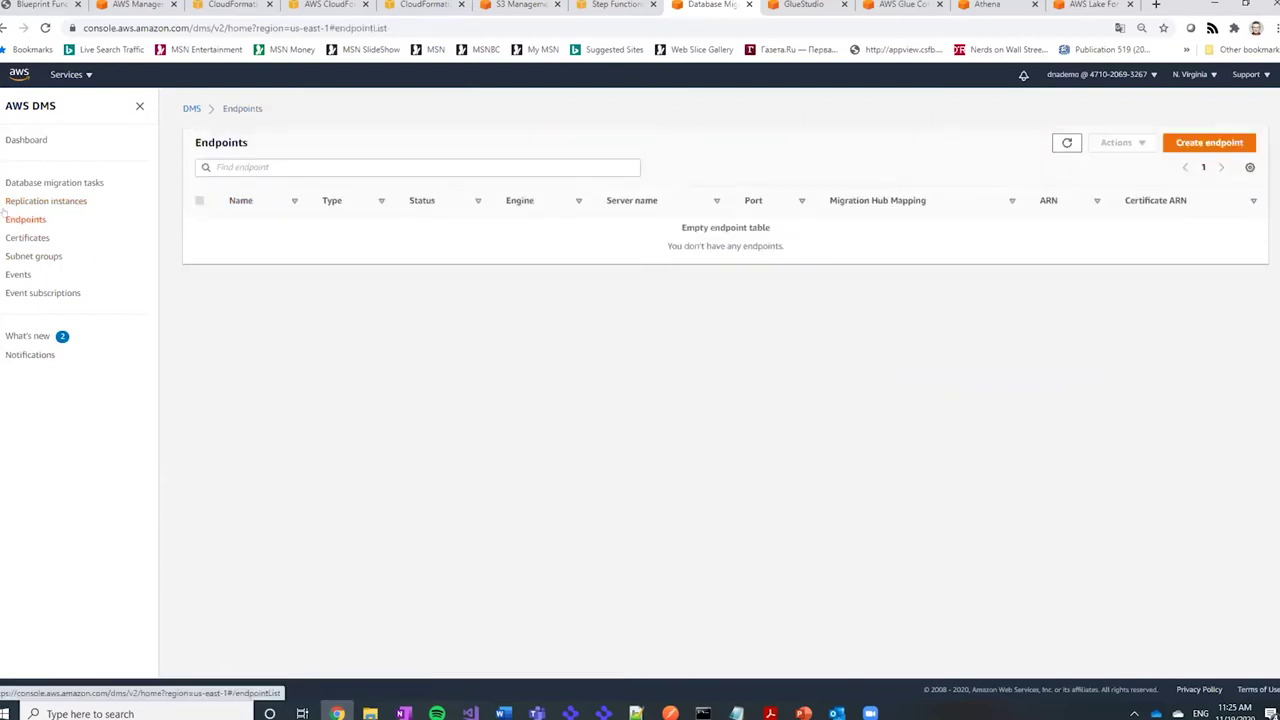
click(1203, 142)
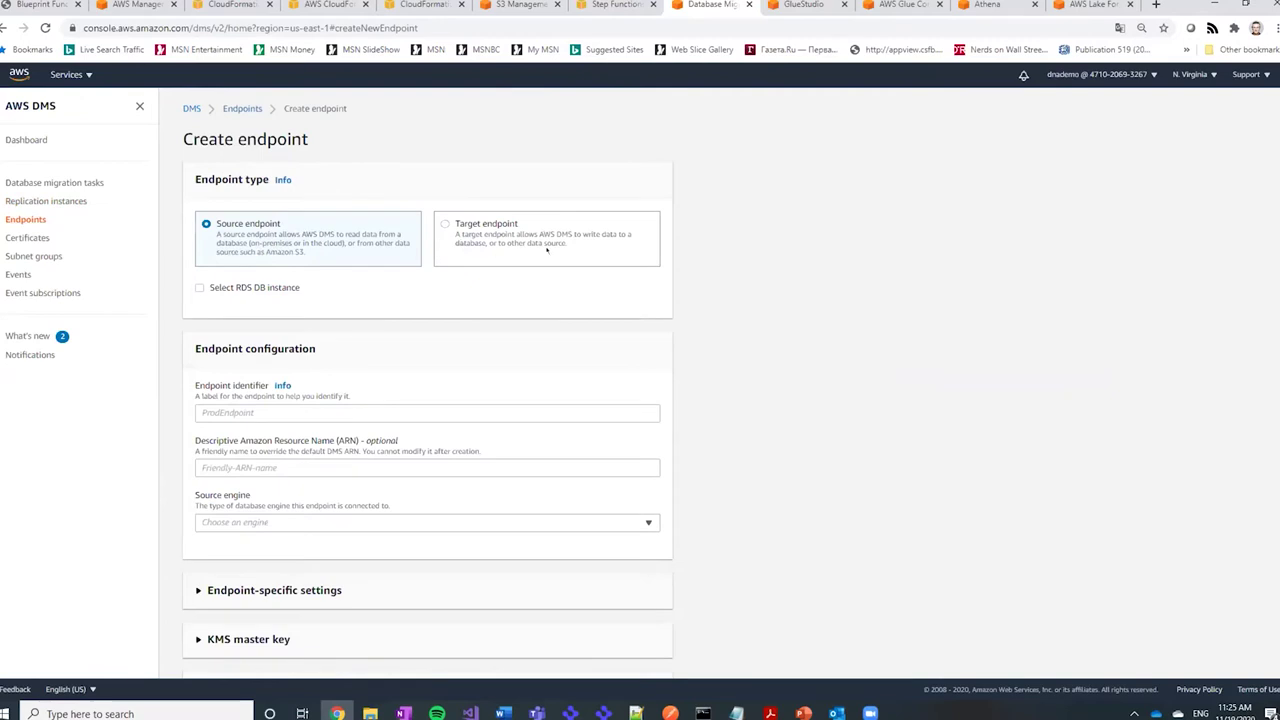
click(258, 522)
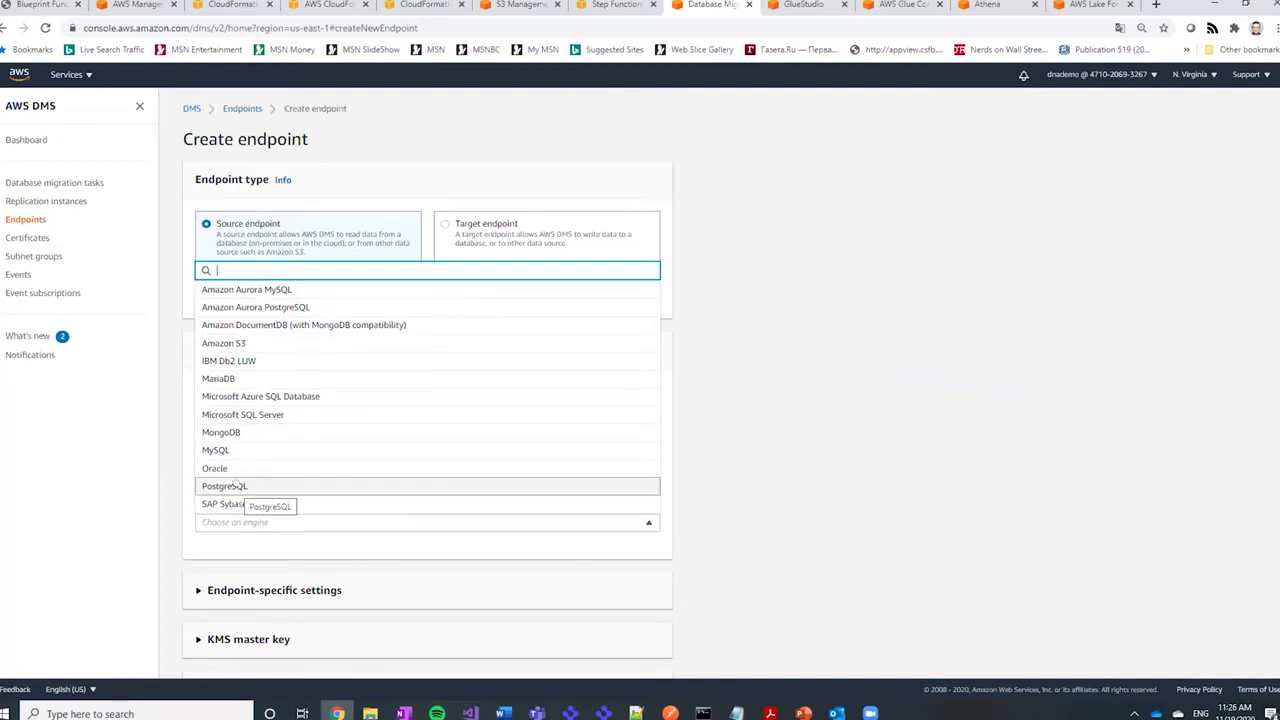
click(919, 370)
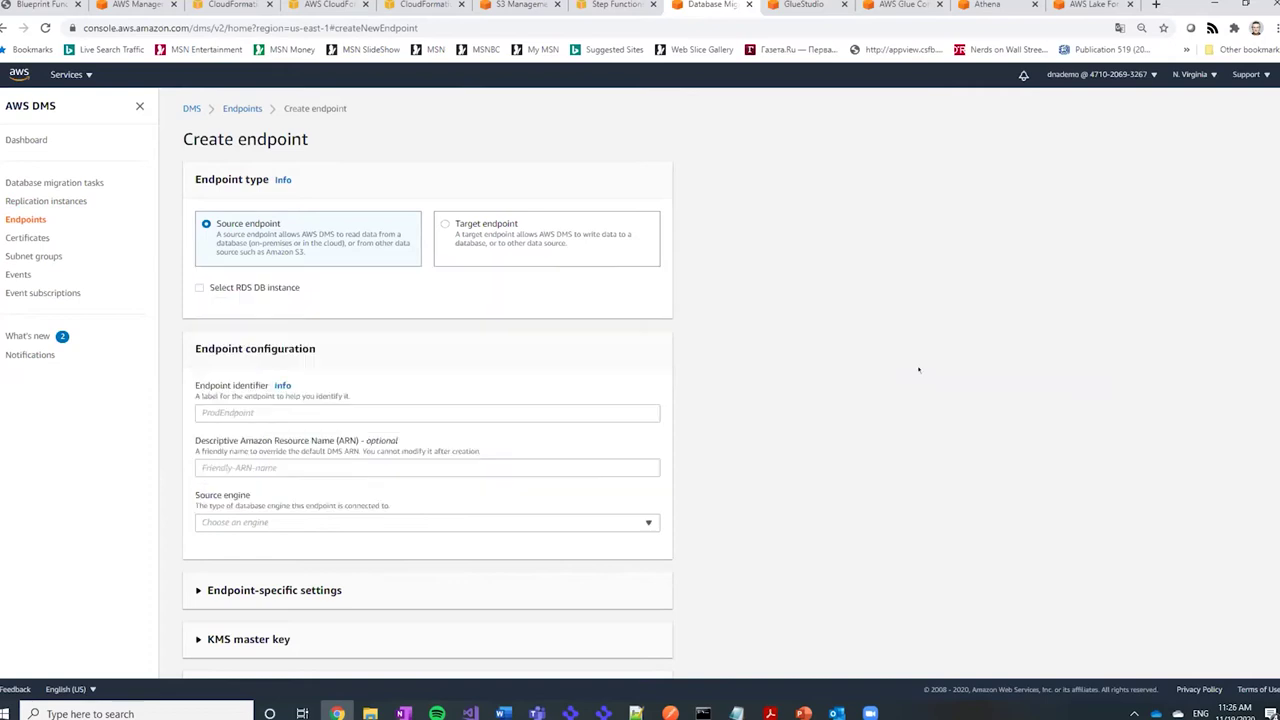
click(540, 229)
click(270, 525)
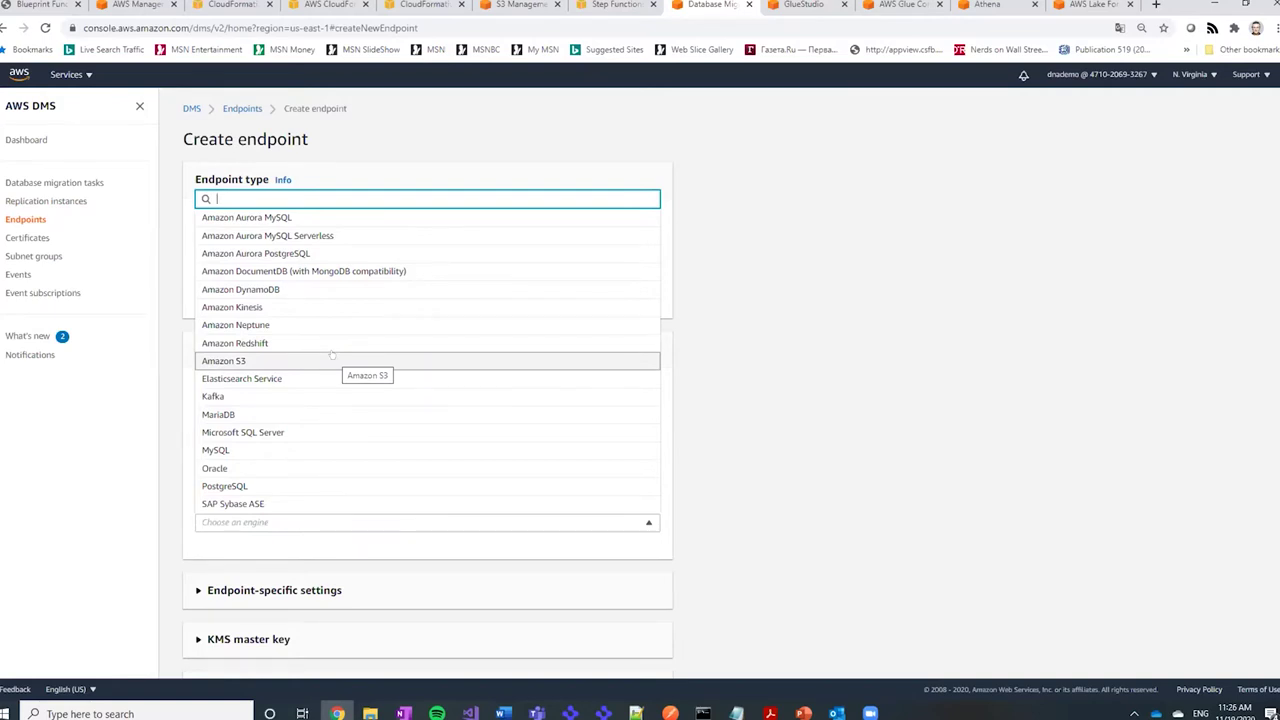
click(891, 409)
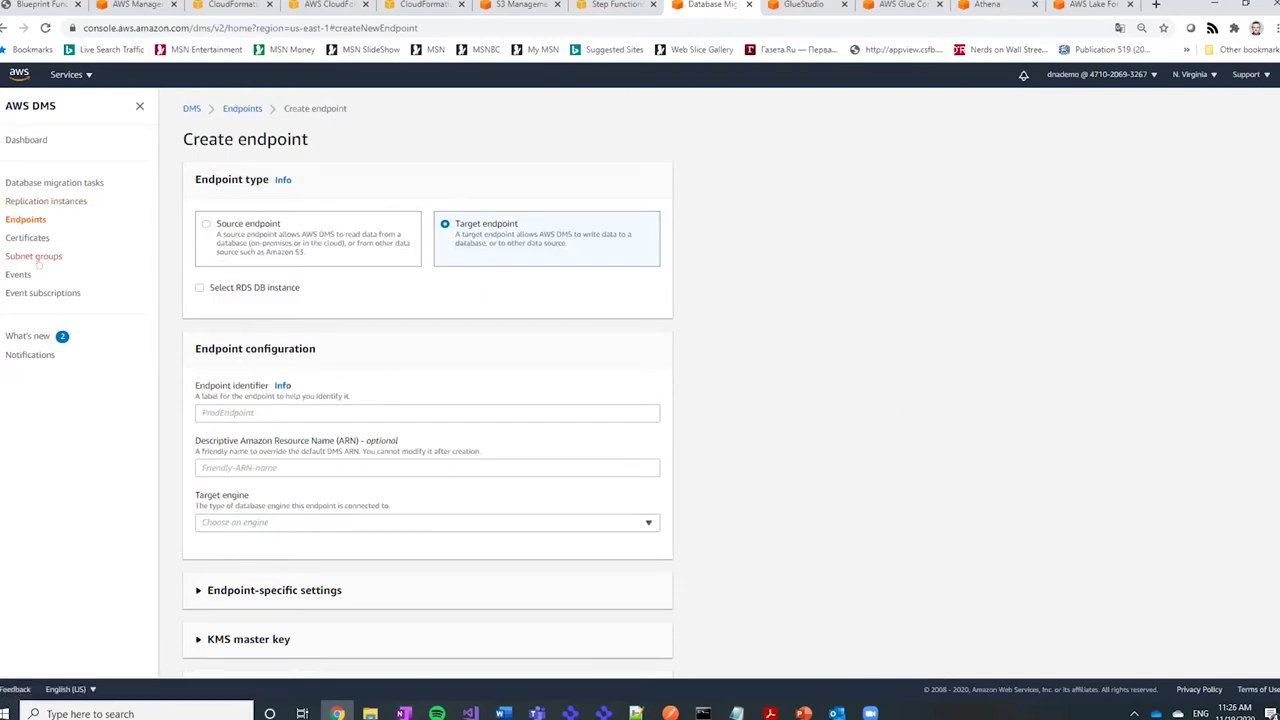
Open the database migration task creation form and review its task configuration, settings and startup options.
click(70, 182)
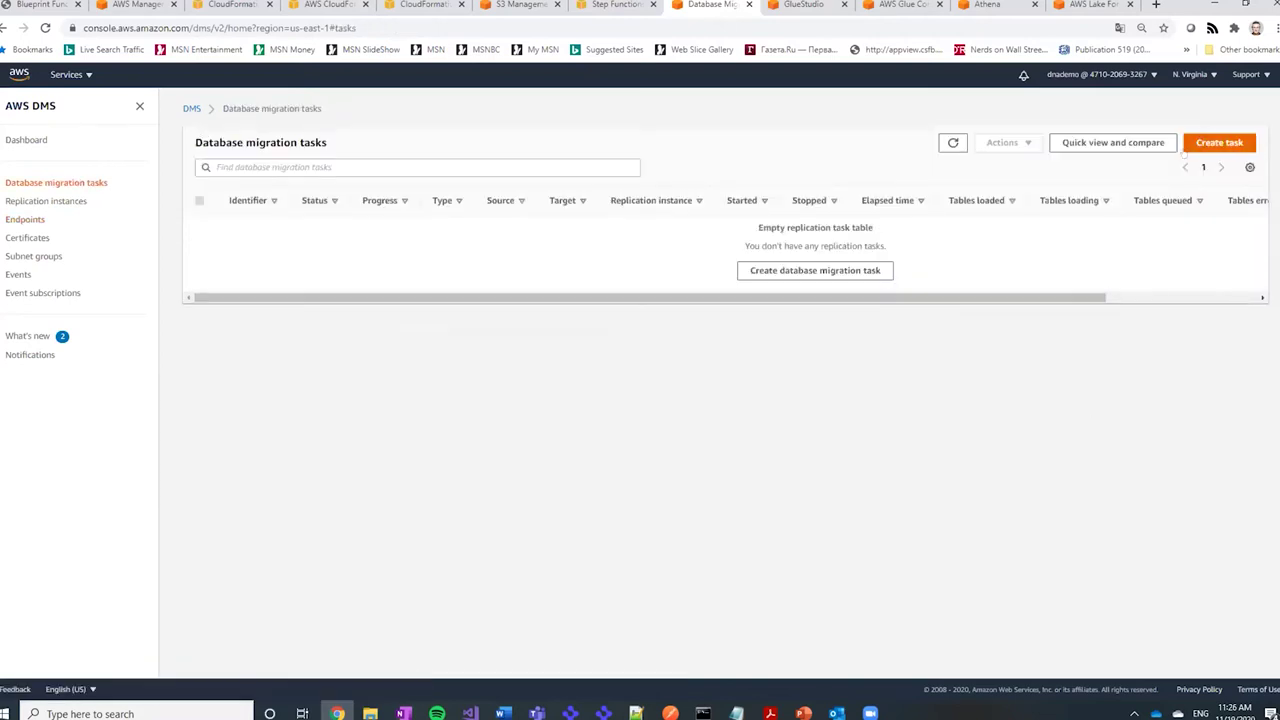
click(1190, 143)
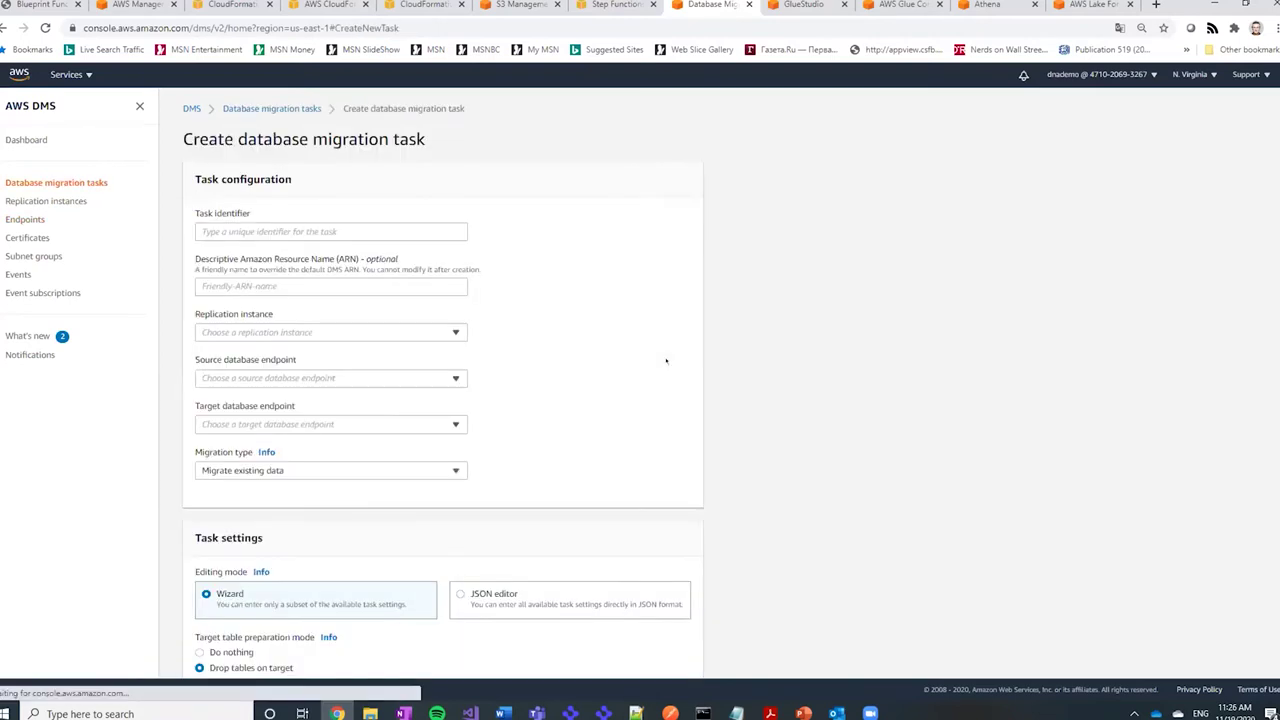
click(429, 334)
click(608, 347)
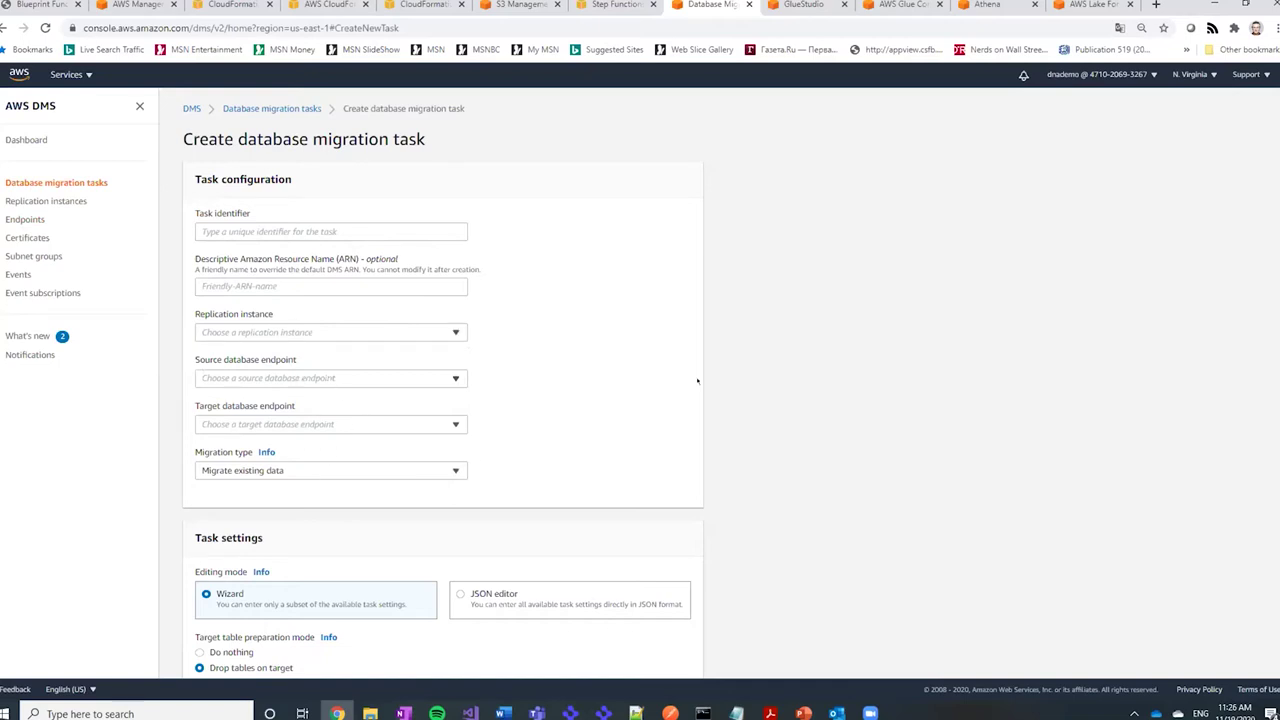
scroll(634, 414, down, 4)
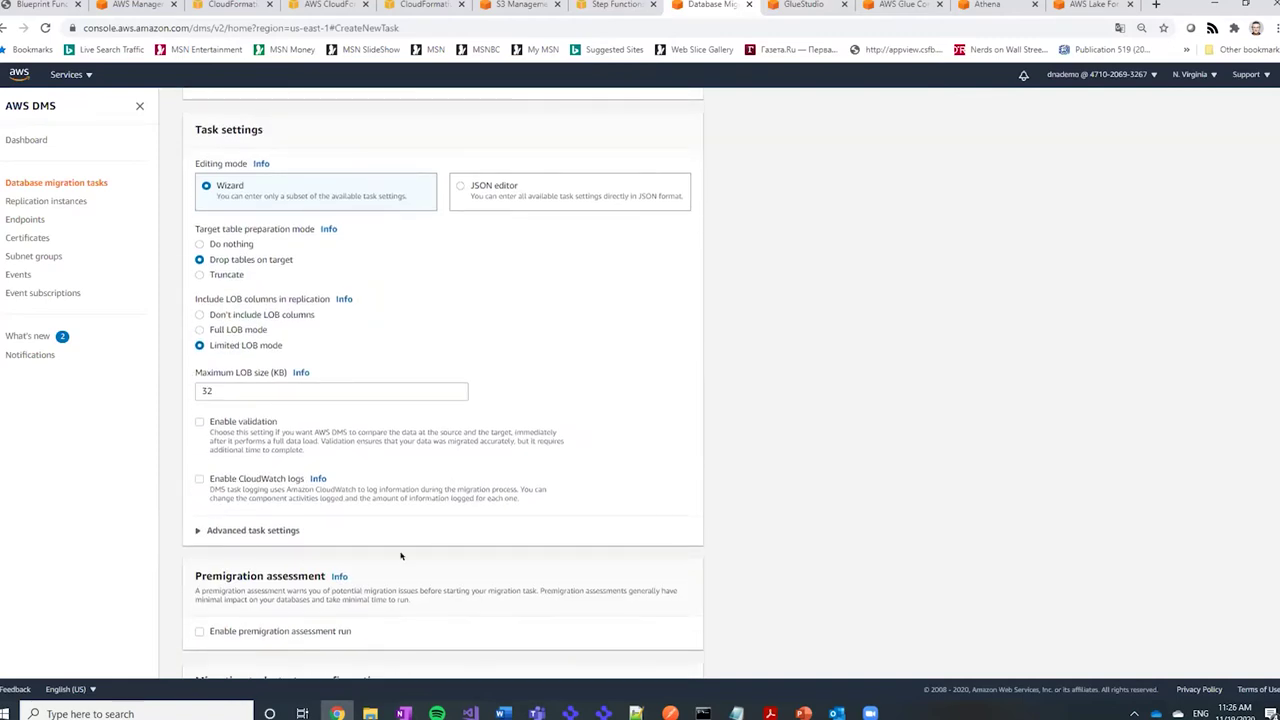
scroll(382, 564, down, 2)
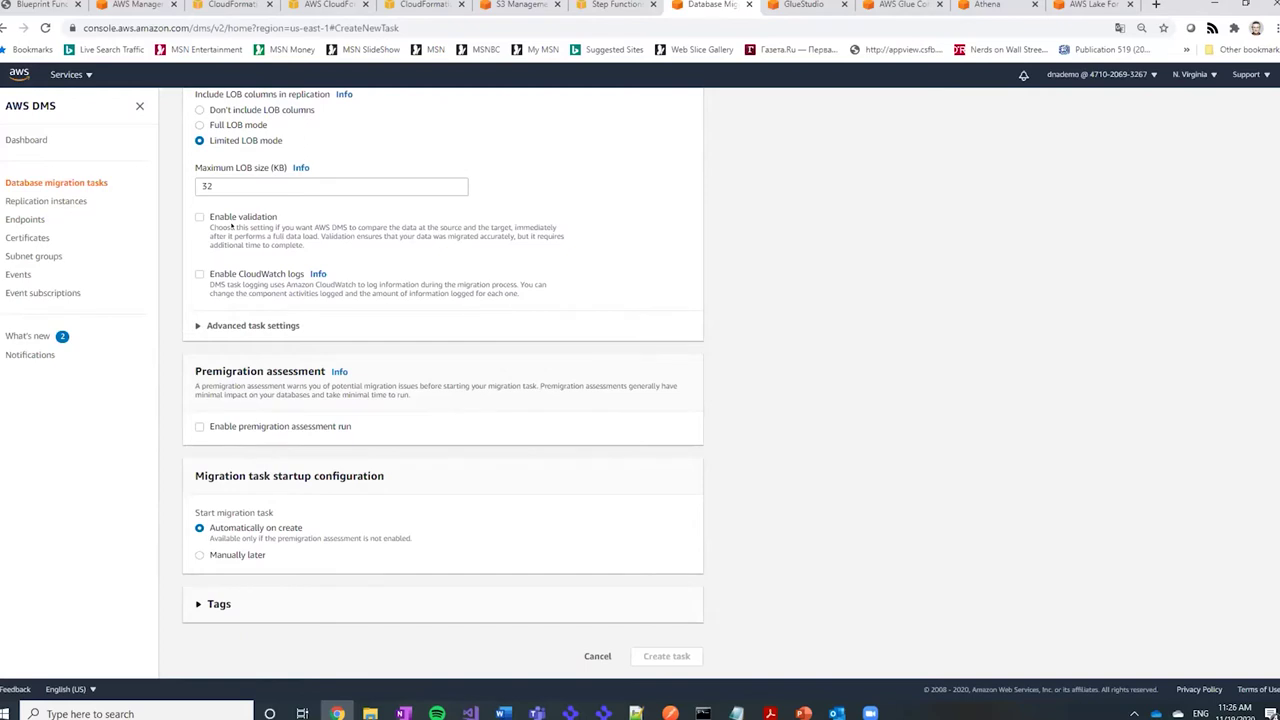
key(alt+Tab)
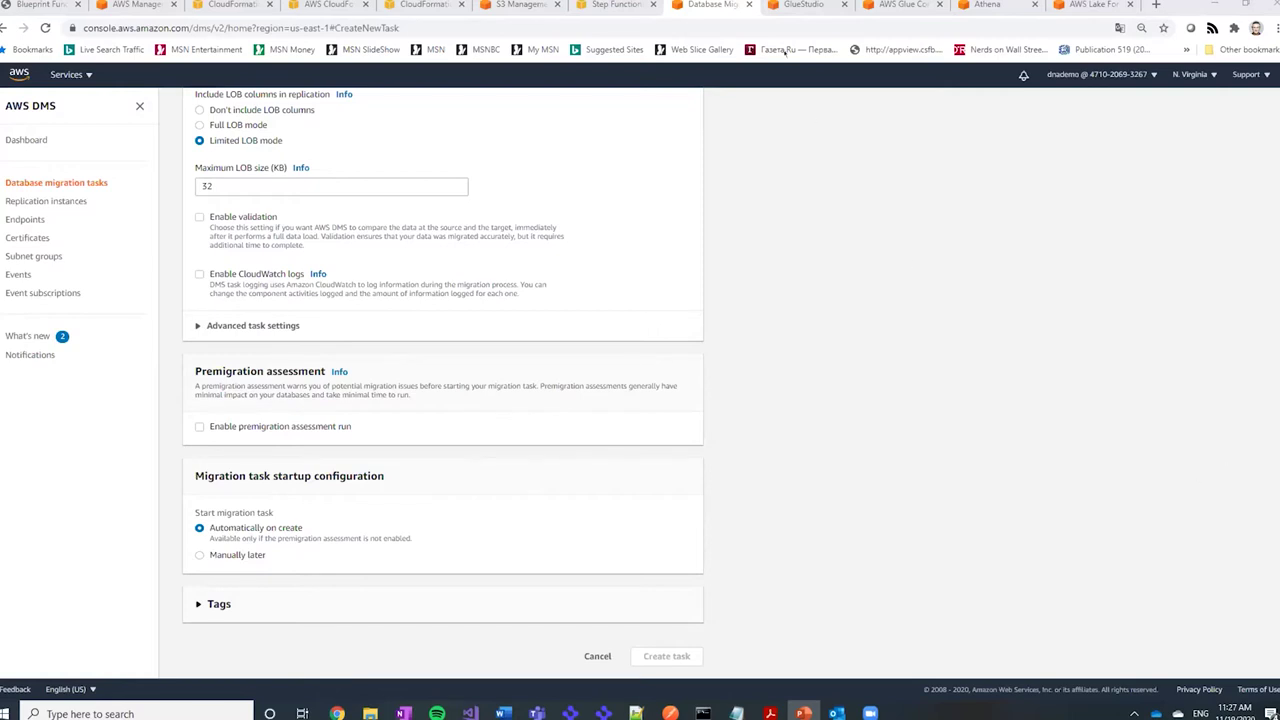
In AWS Glue Studio, create a job graph with S3 as both source and target.
click(805, 5)
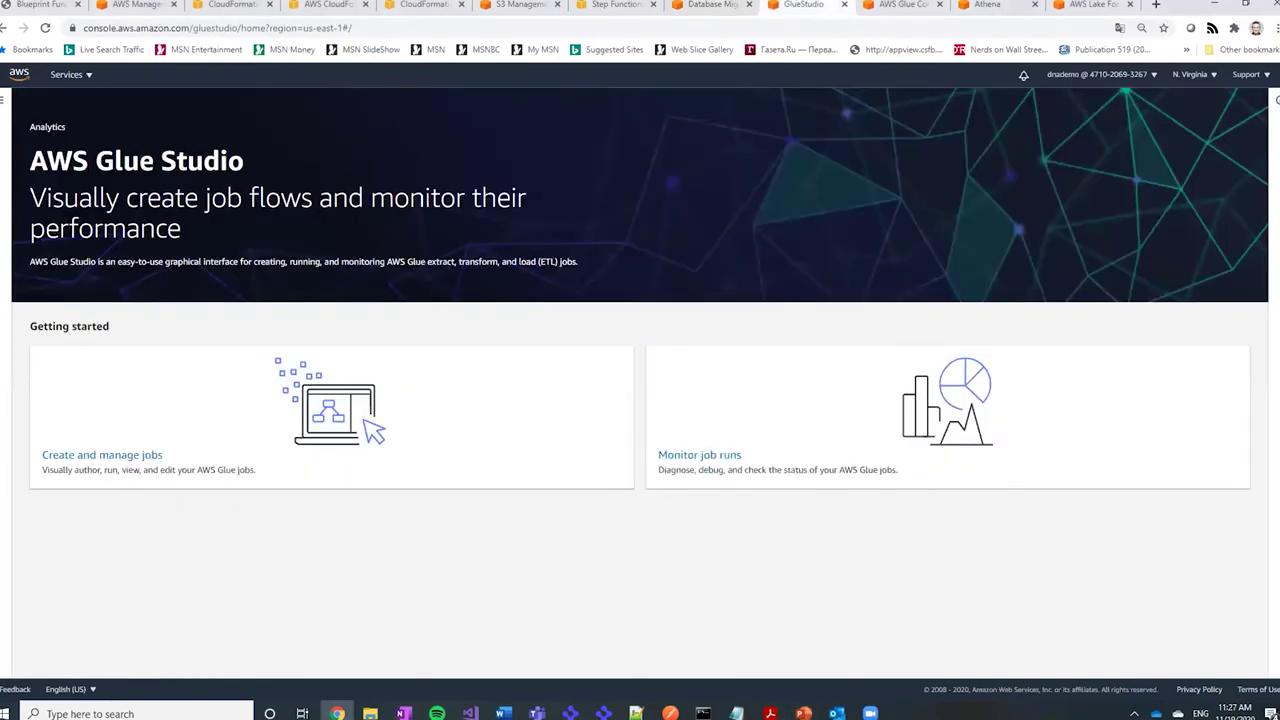
key(alt+Tab)
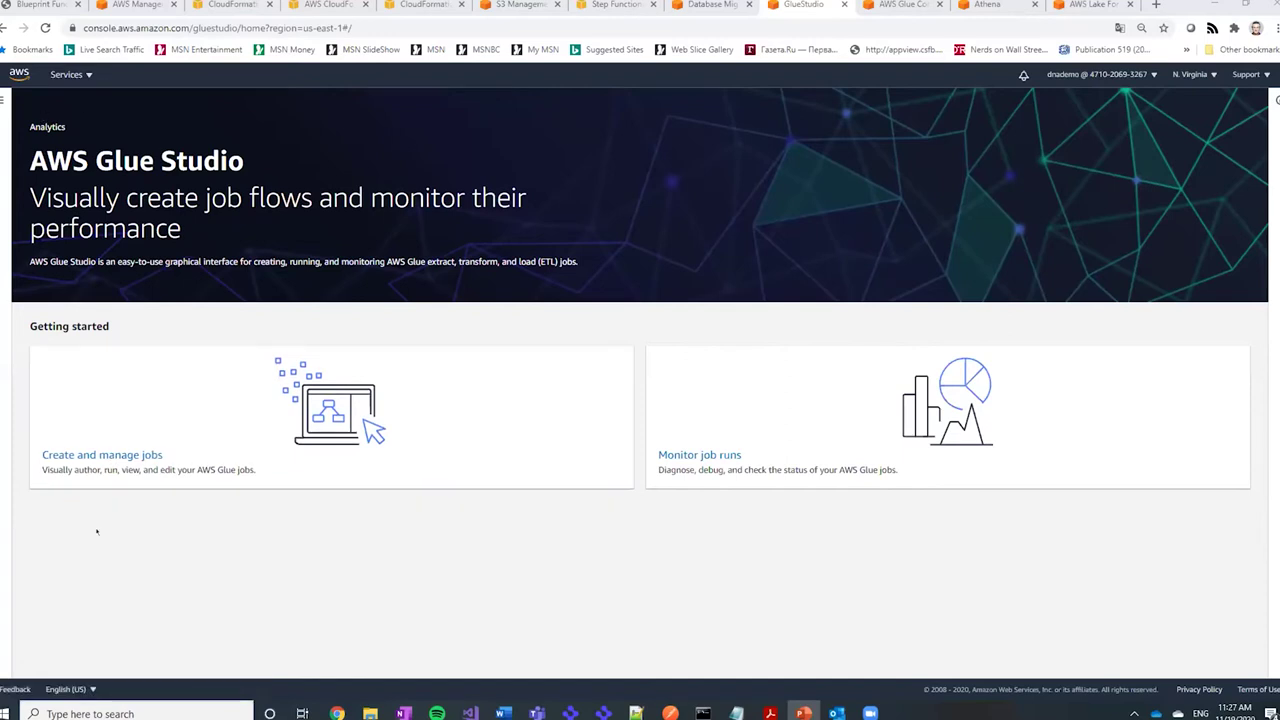
click(86, 456)
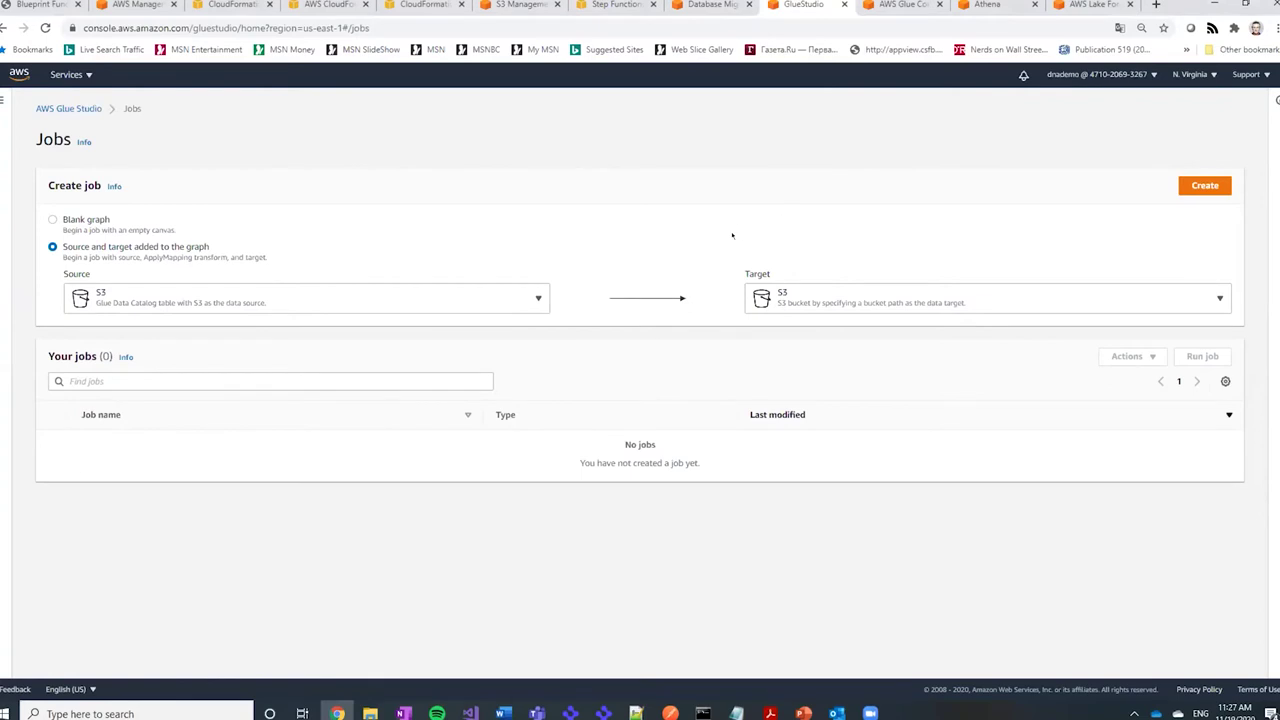
click(414, 303)
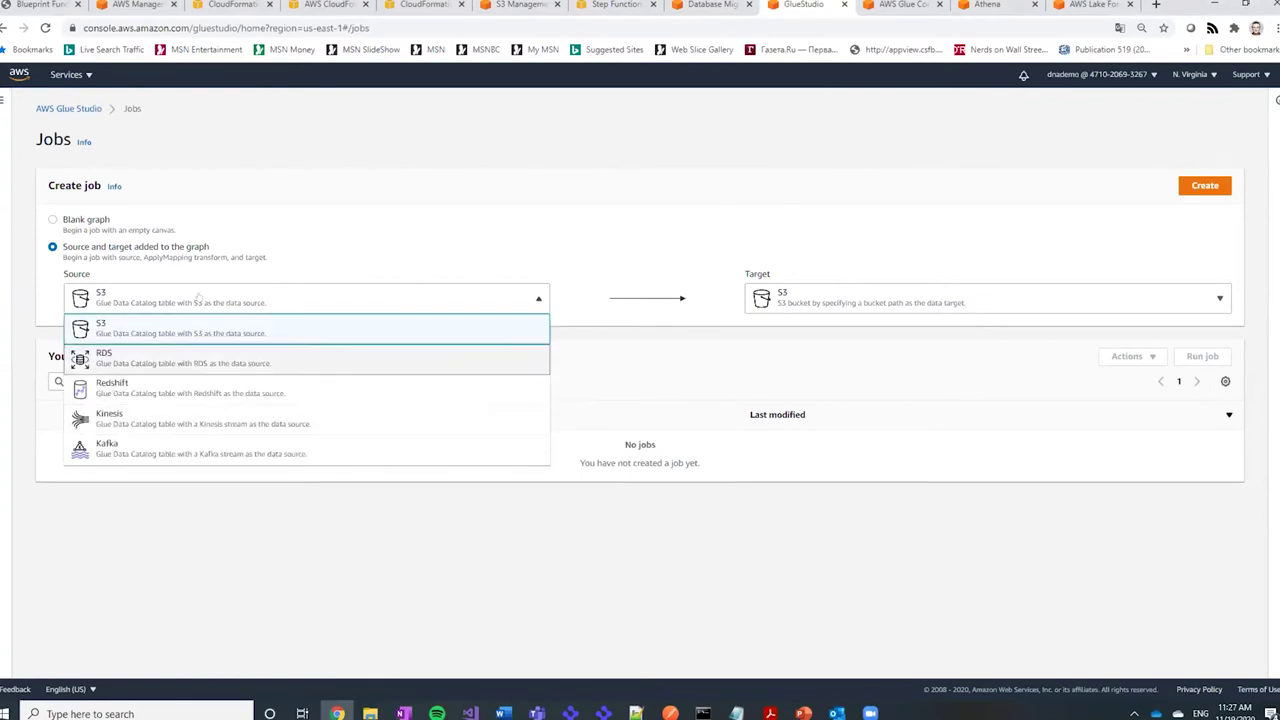
click(360, 231)
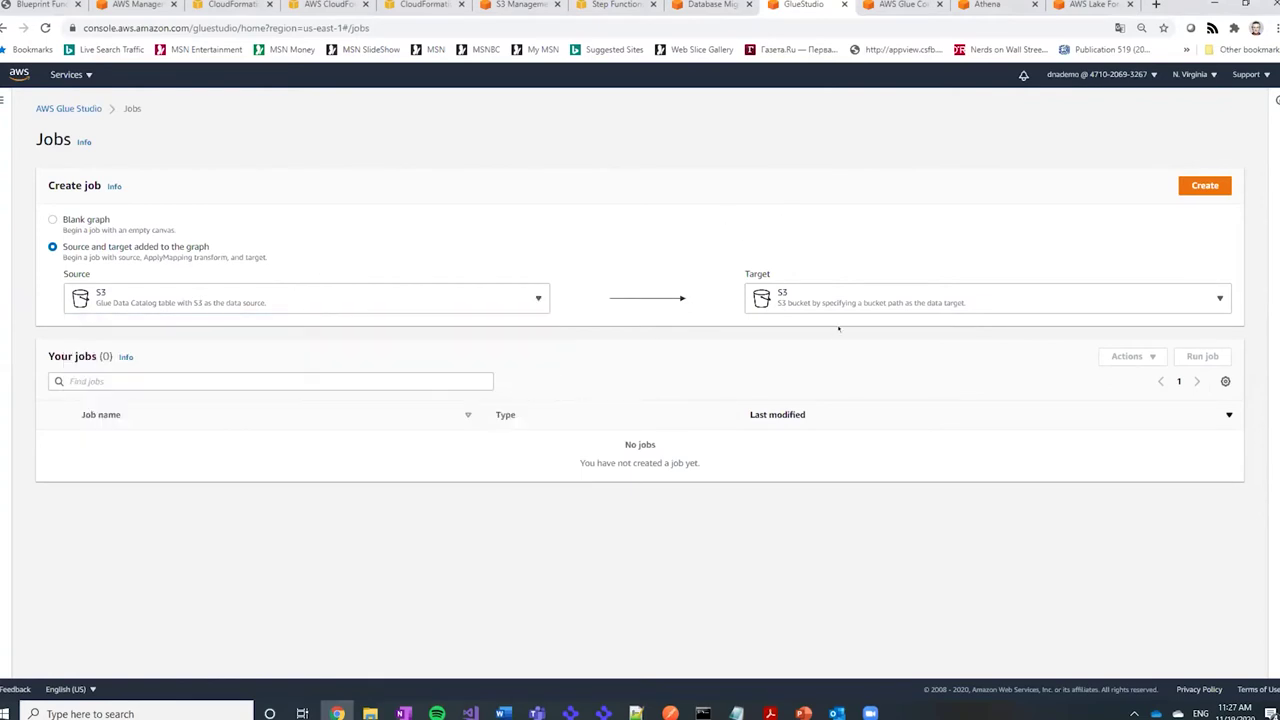
click(1205, 185)
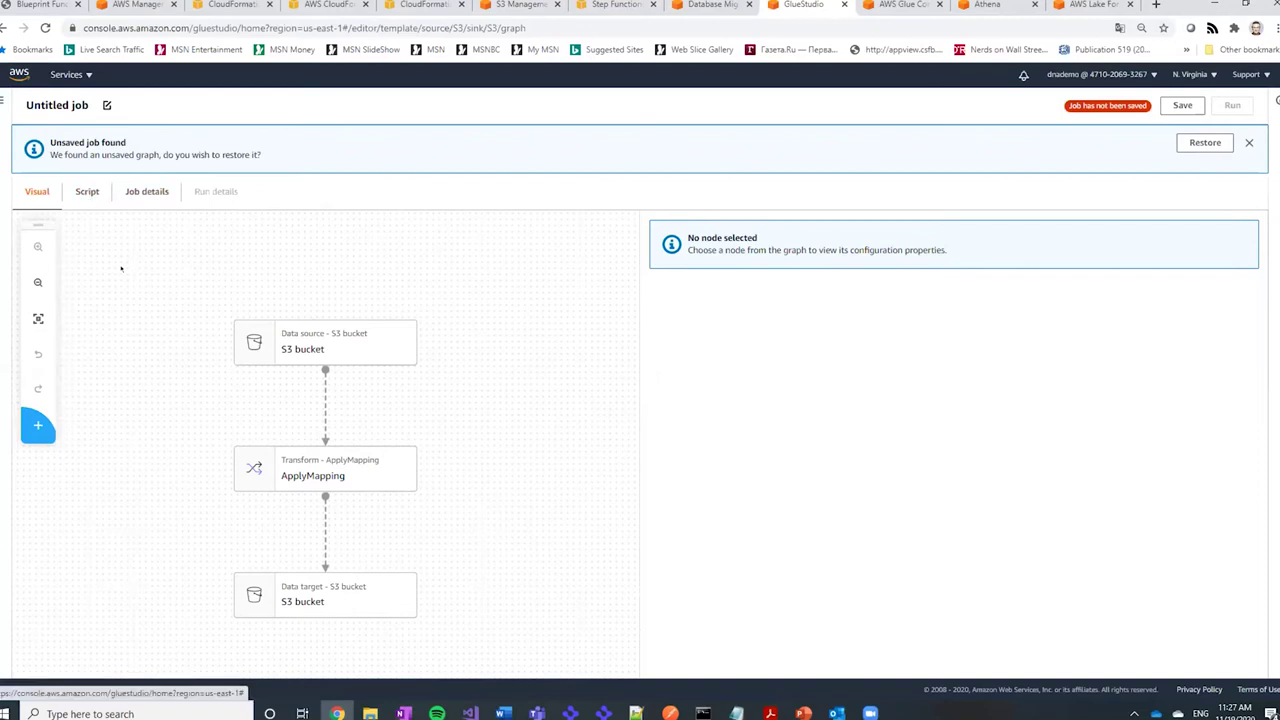
Inspect the S3 source and target node settings and the ApplyMapping node's properties, transform and output schema.
click(400, 348)
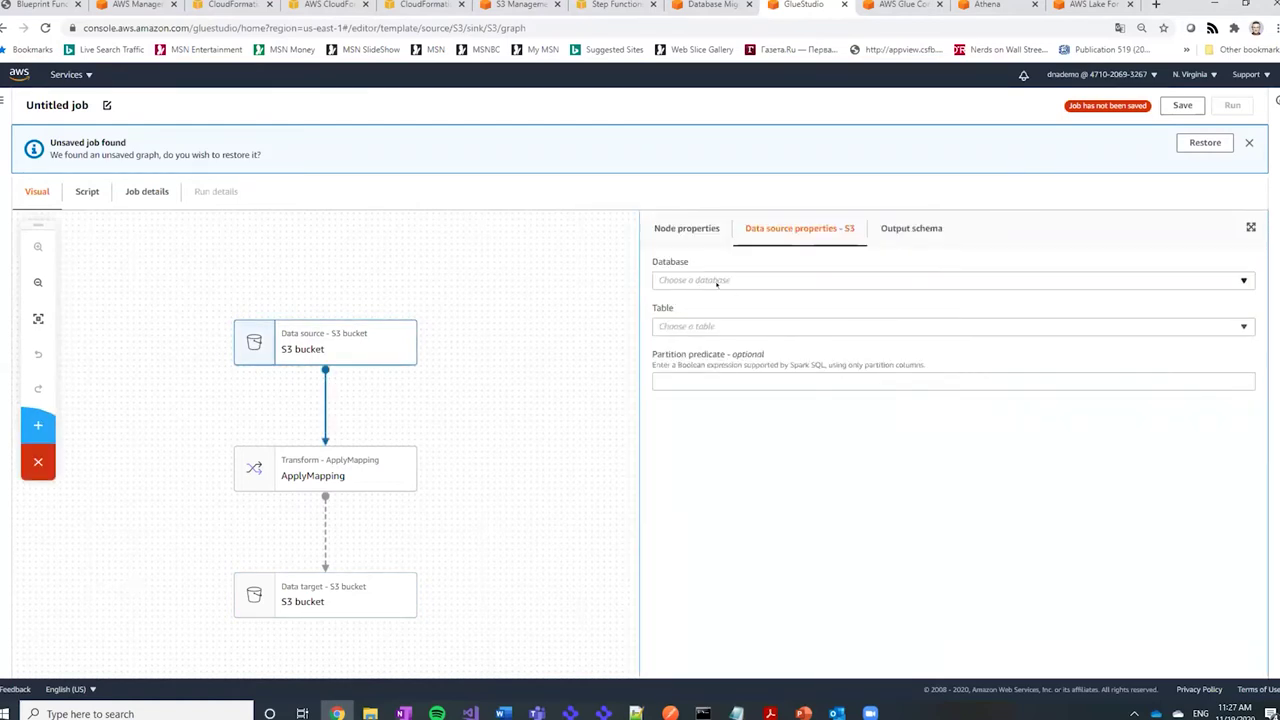
click(330, 598)
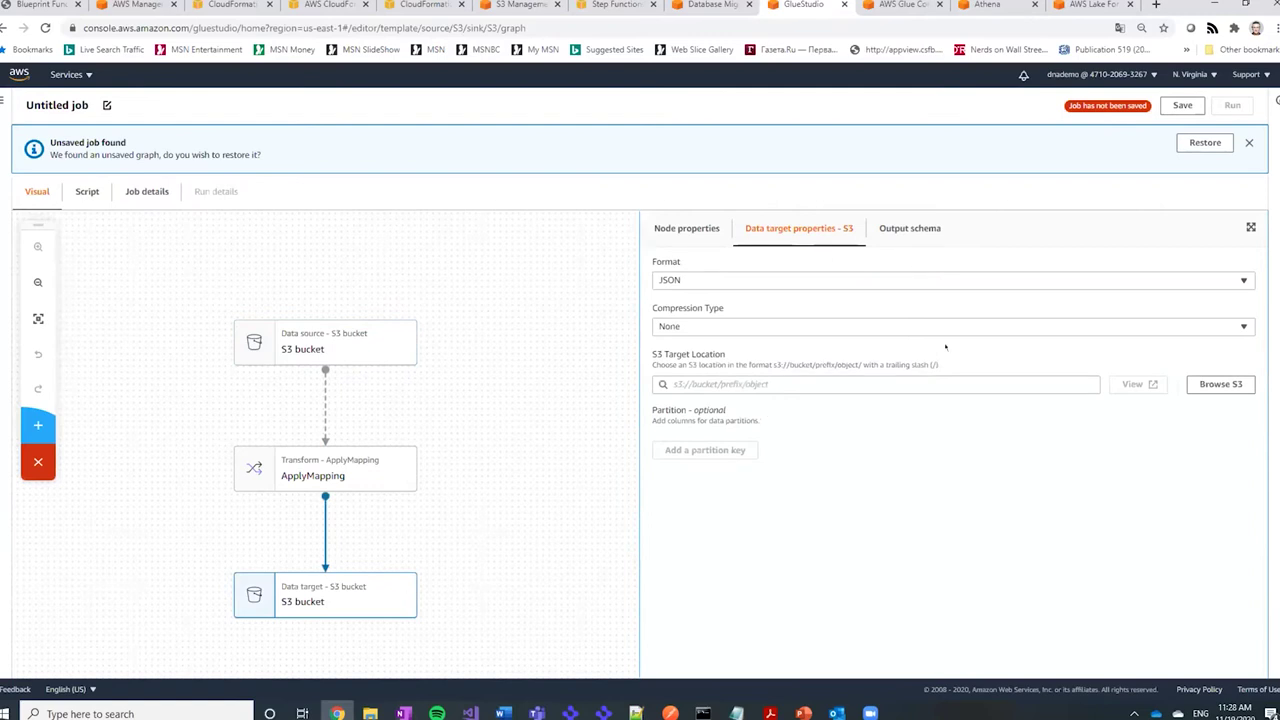
click(320, 462)
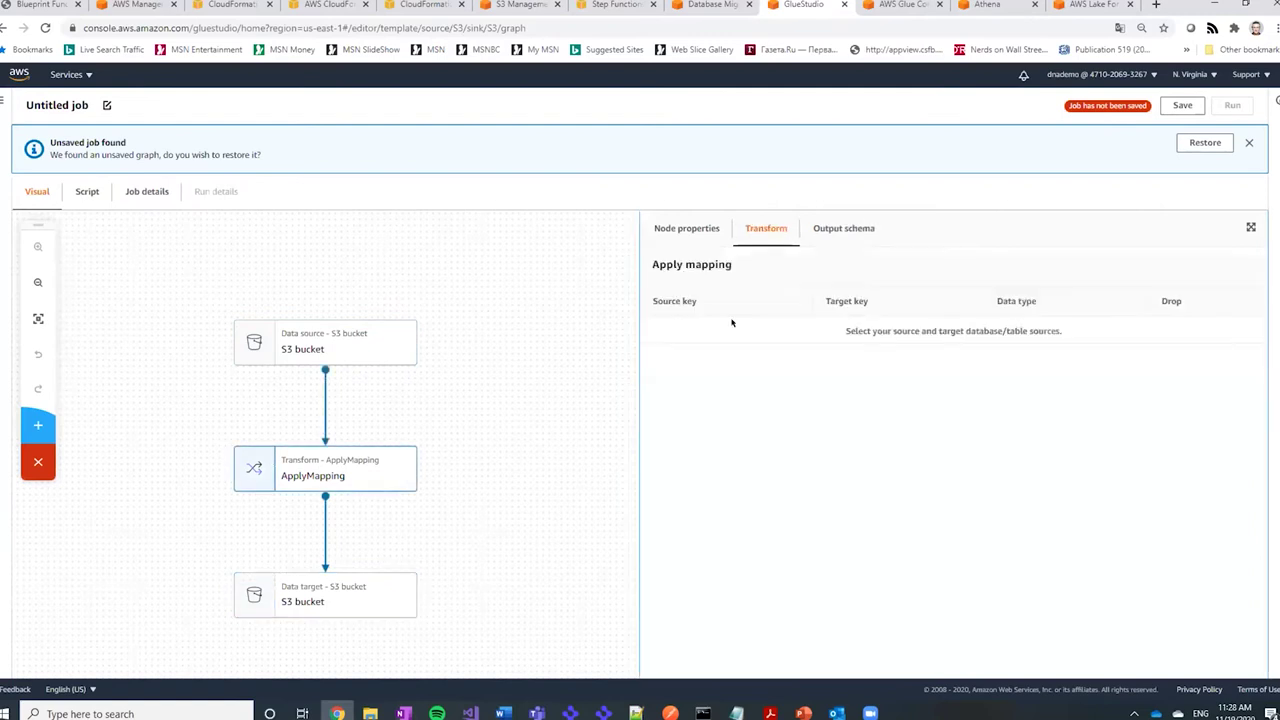
click(686, 229)
click(767, 231)
click(843, 226)
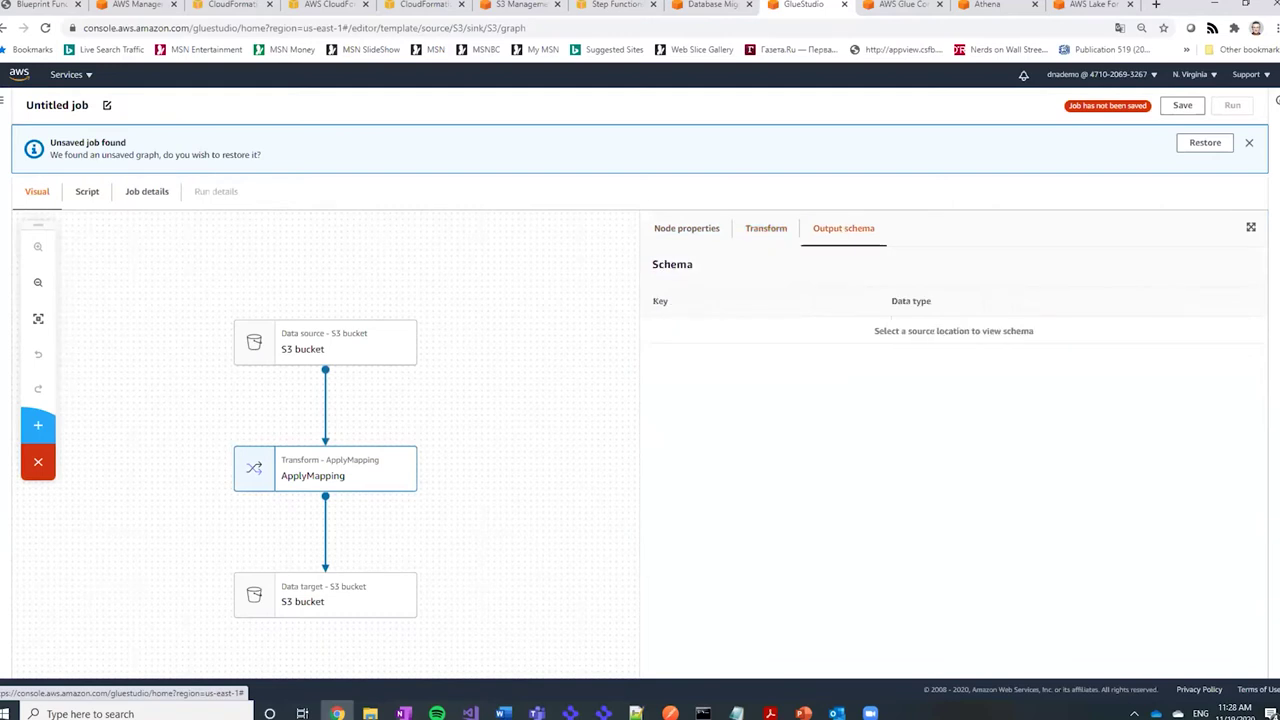
Review the S3 target node's properties and output schema, and view the job's generated script.
click(325, 345)
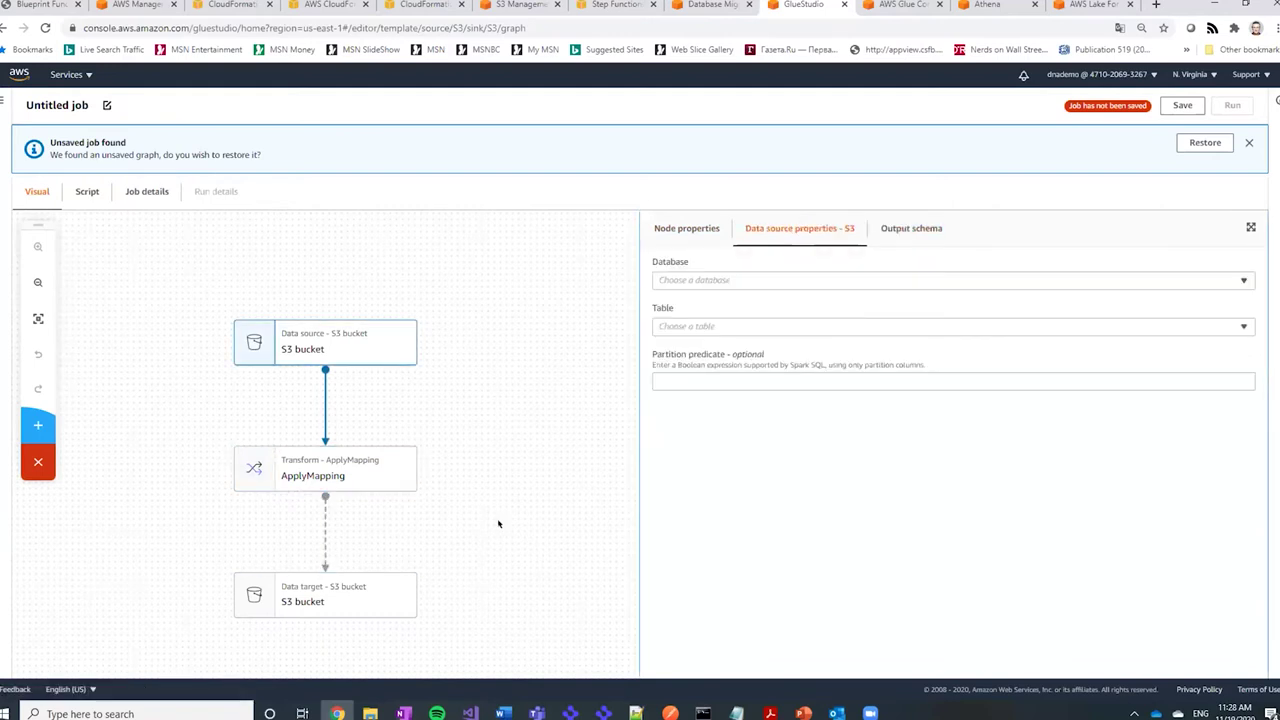
click(325, 598)
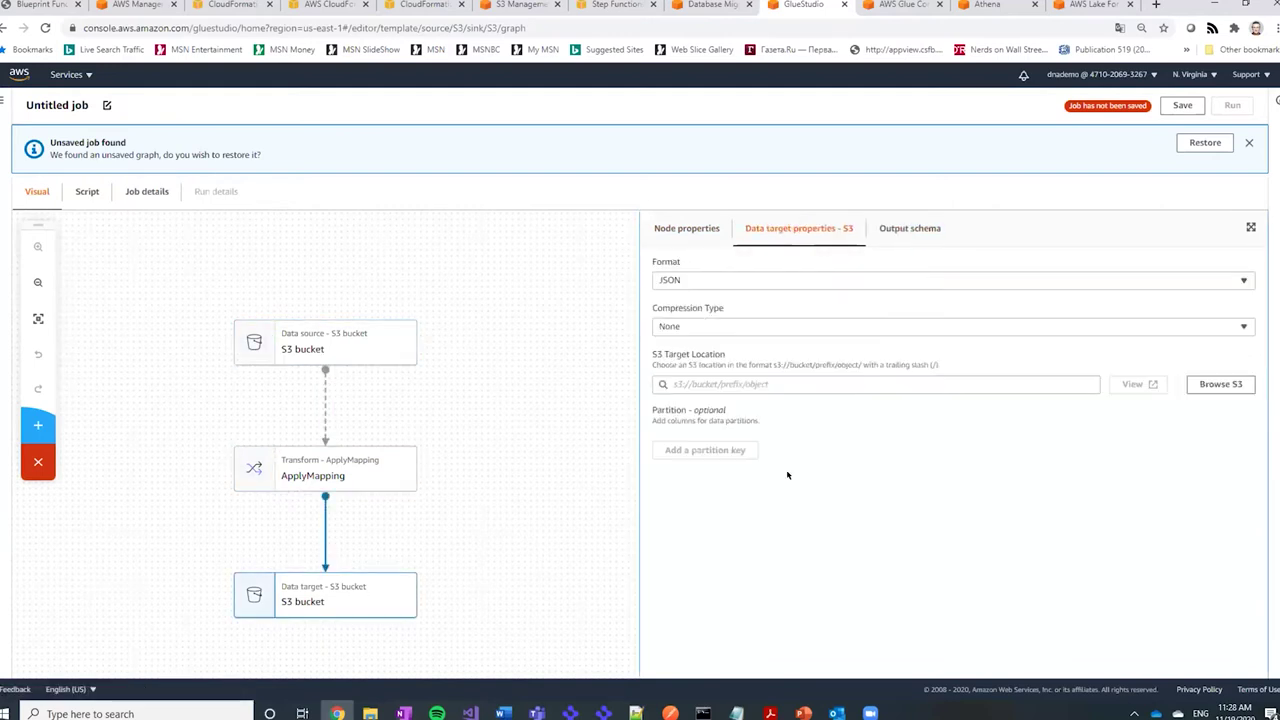
click(688, 232)
click(832, 244)
click(901, 232)
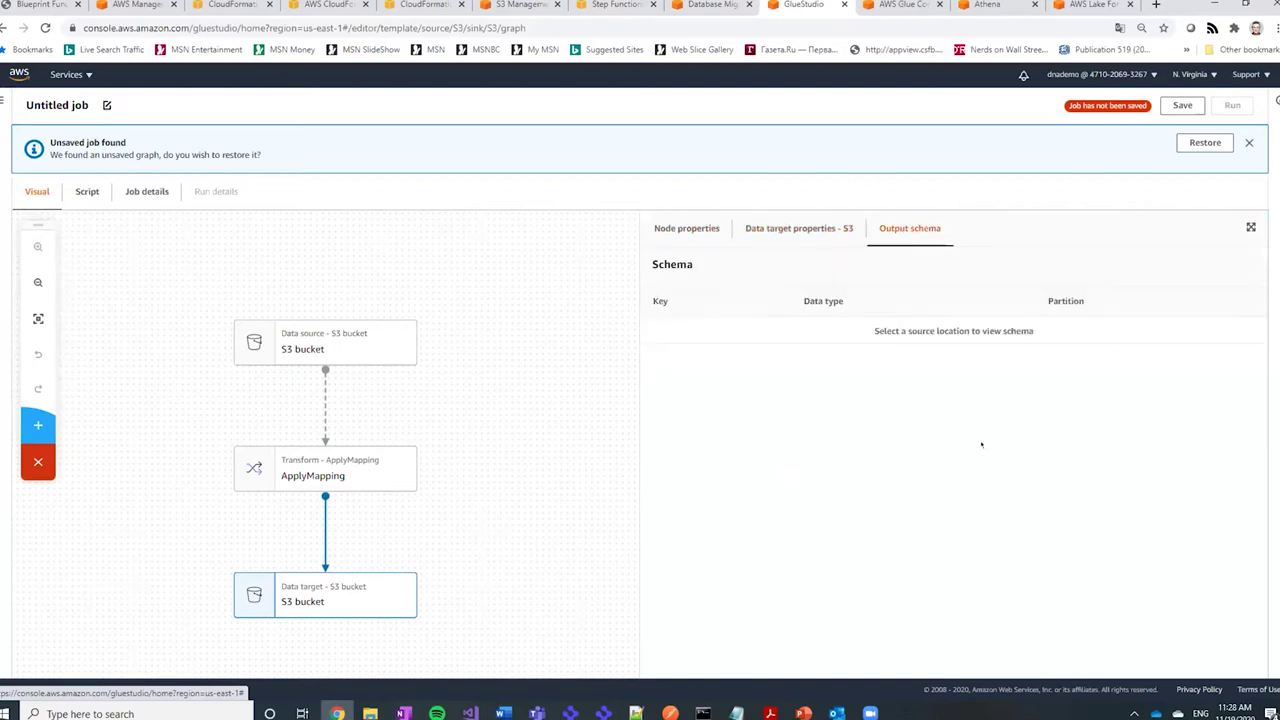
click(370, 468)
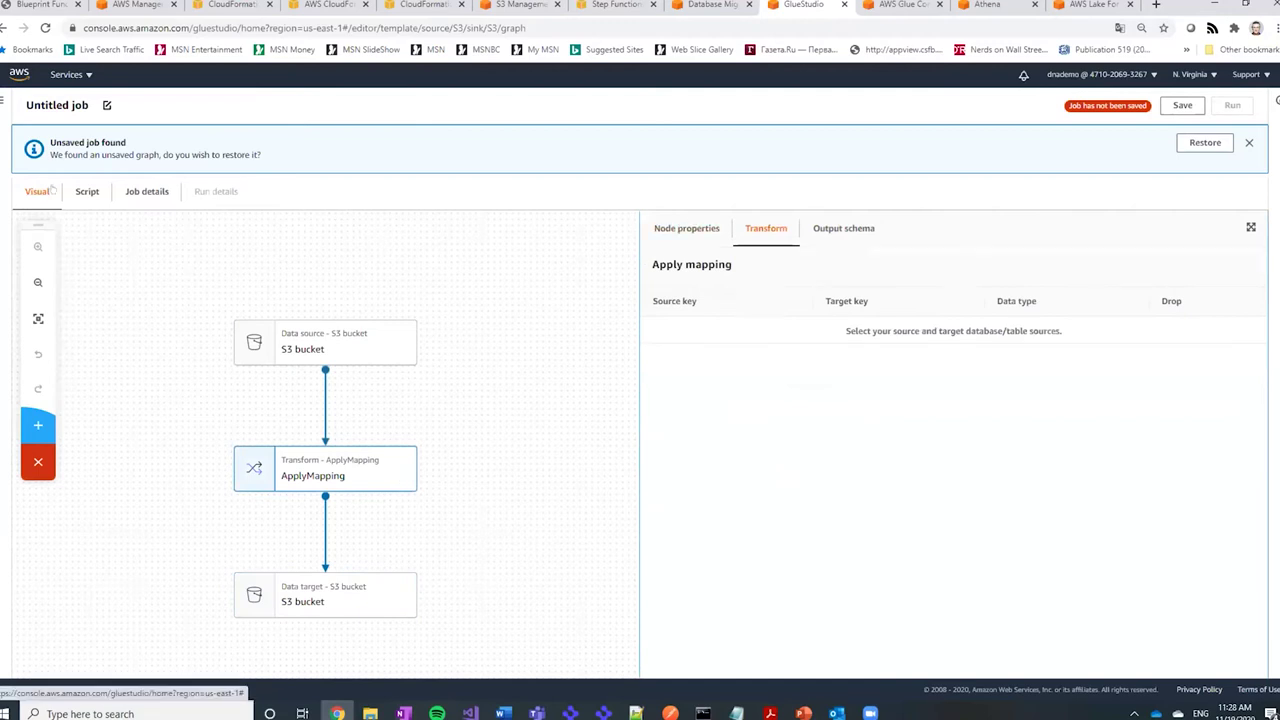
click(87, 191)
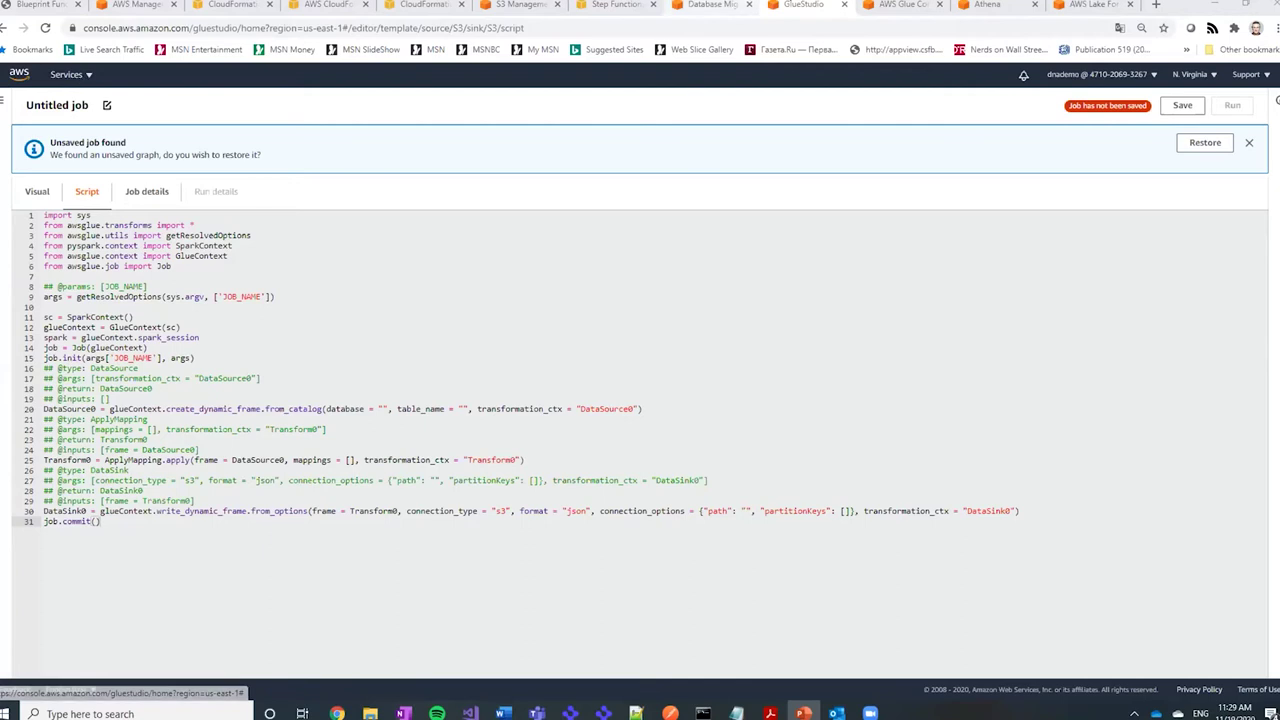
In the AWS Glue console, view the crawlers and list the tables of the ins_data_lake_reporting database.
key(ctrl+Tab)
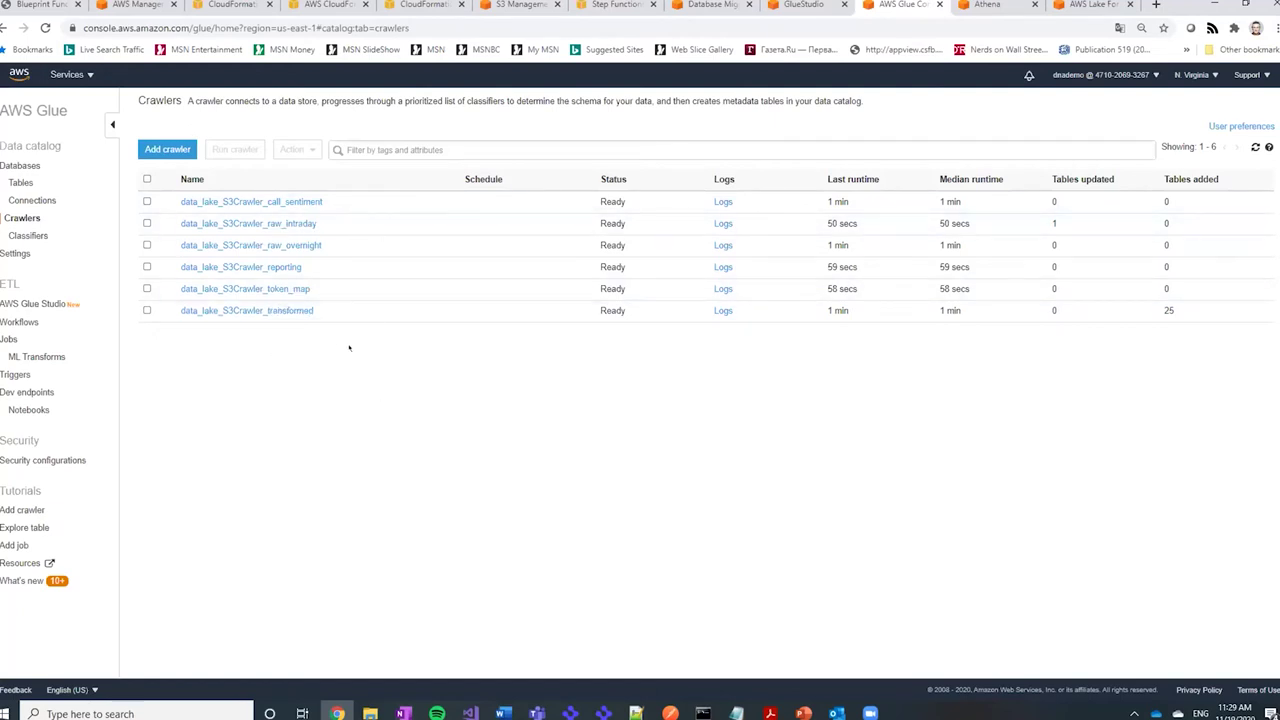
click(19, 166)
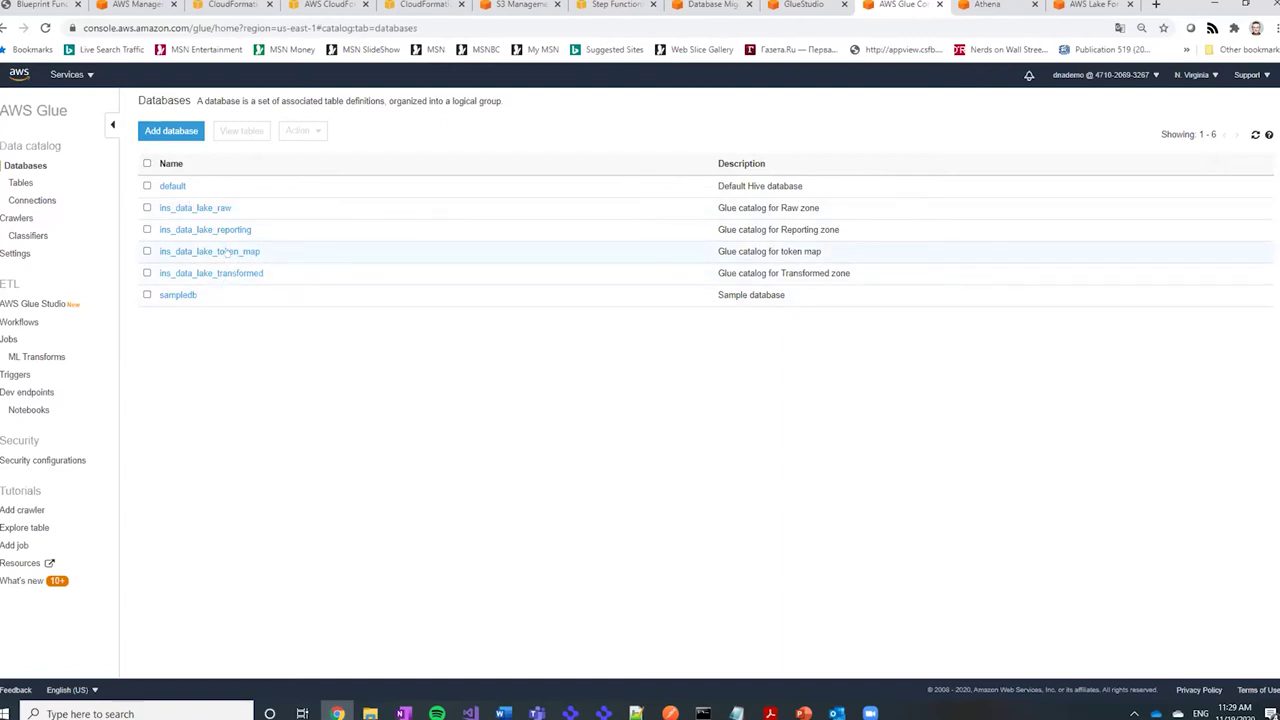
click(205, 229)
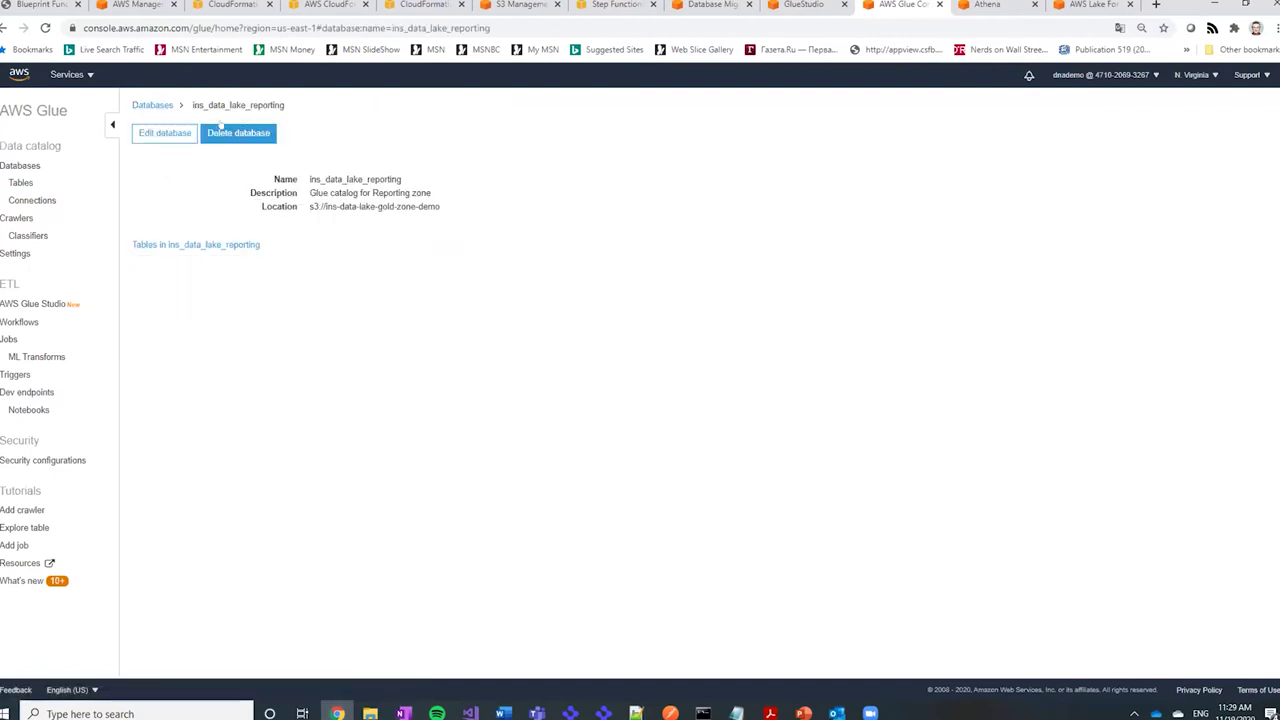
click(189, 244)
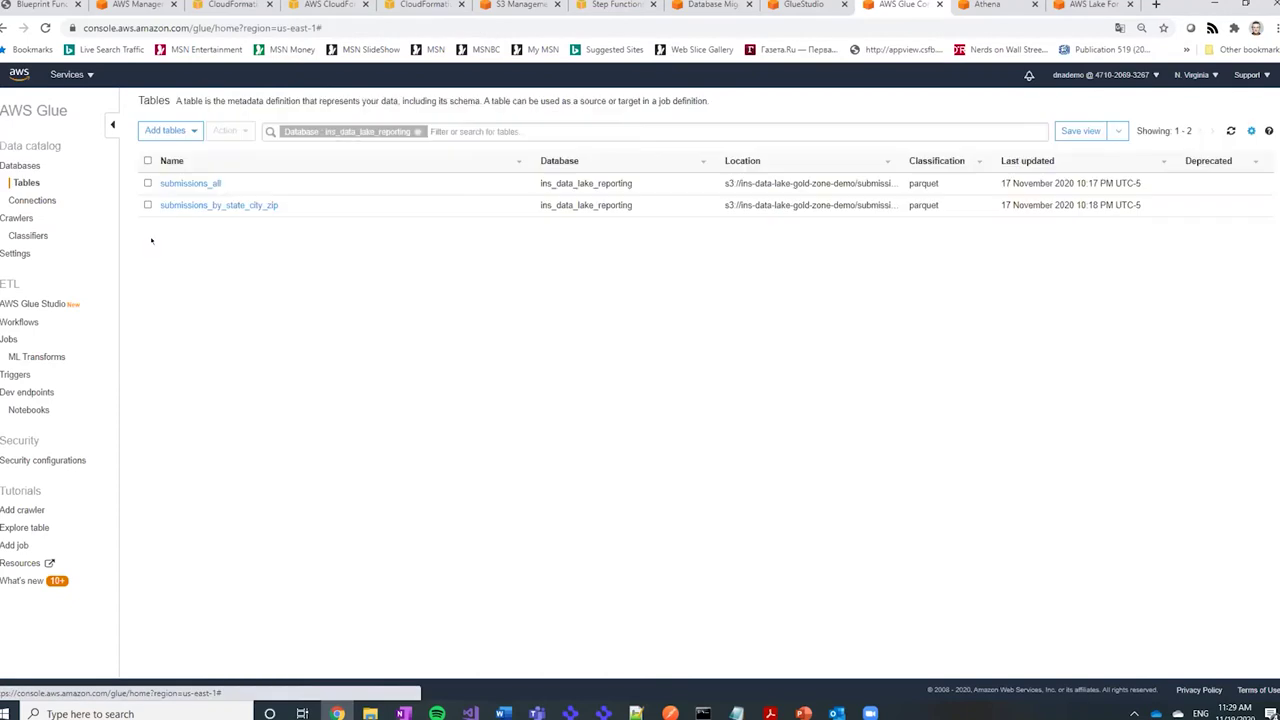
Open the submissions_all table and examine its properties and full column schema.
click(176, 183)
scroll(383, 529, down, 10)
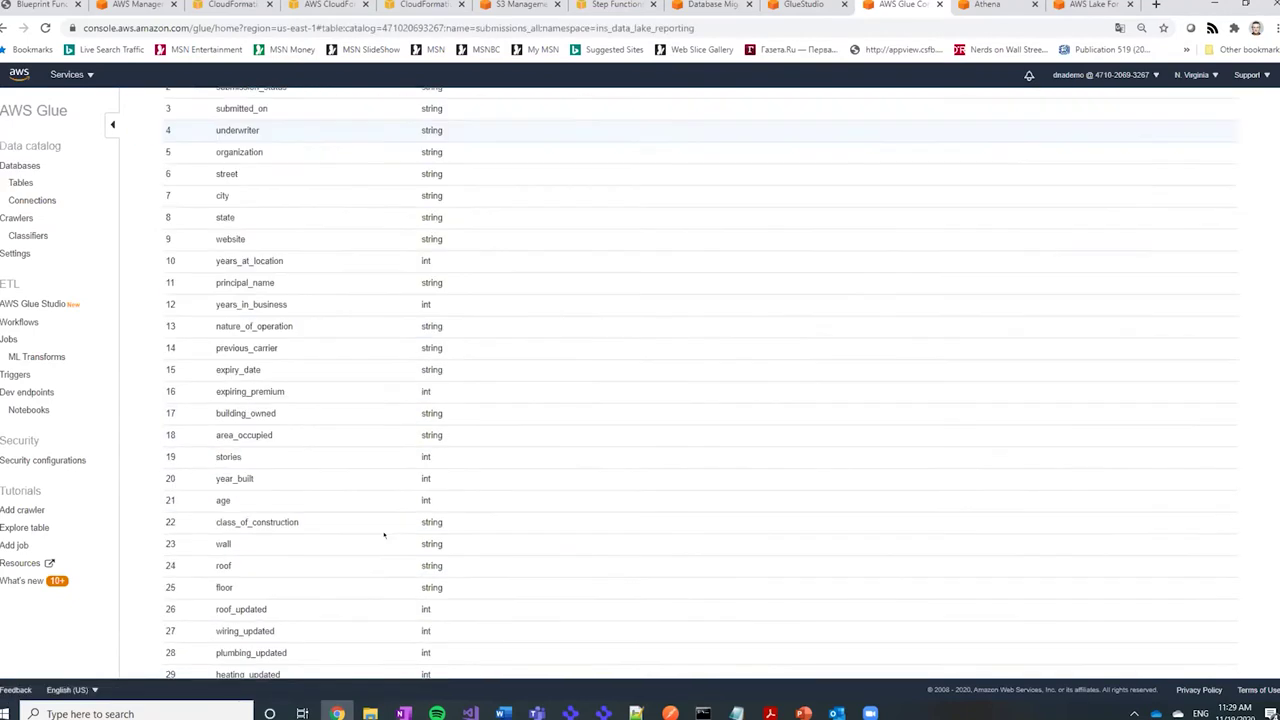
scroll(383, 534, down, 5)
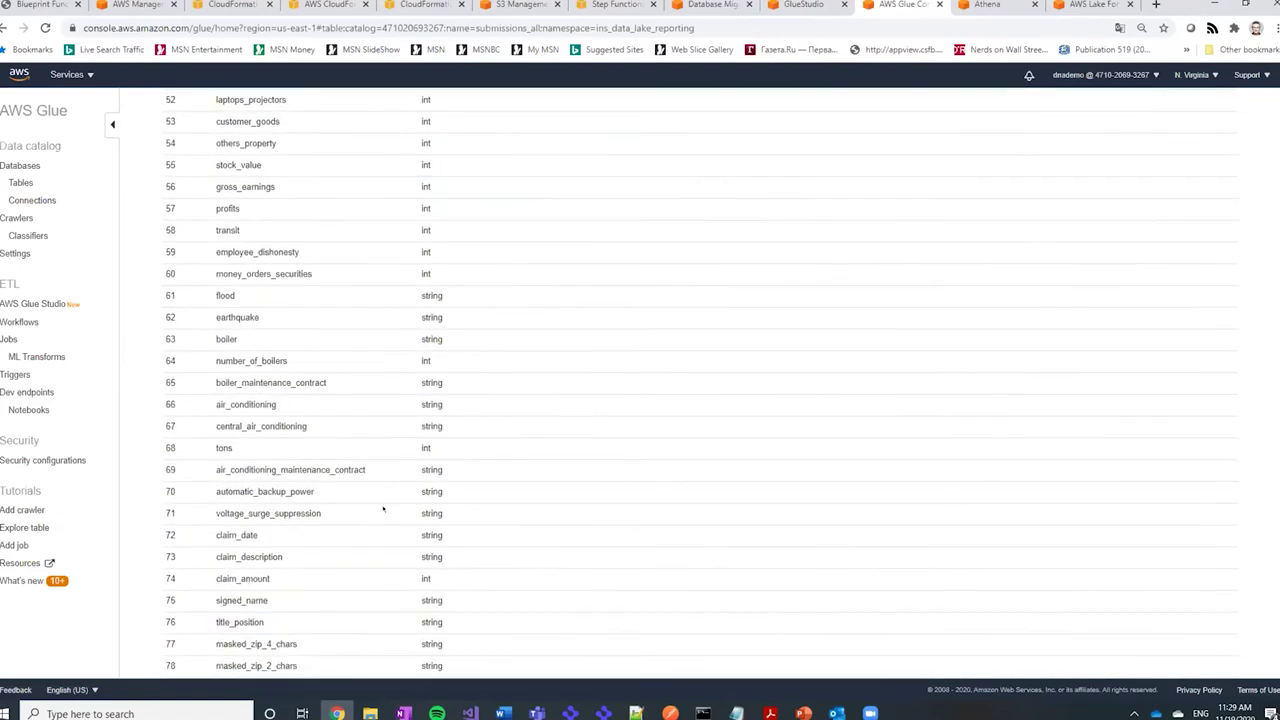
scroll(395, 500, up, 15)
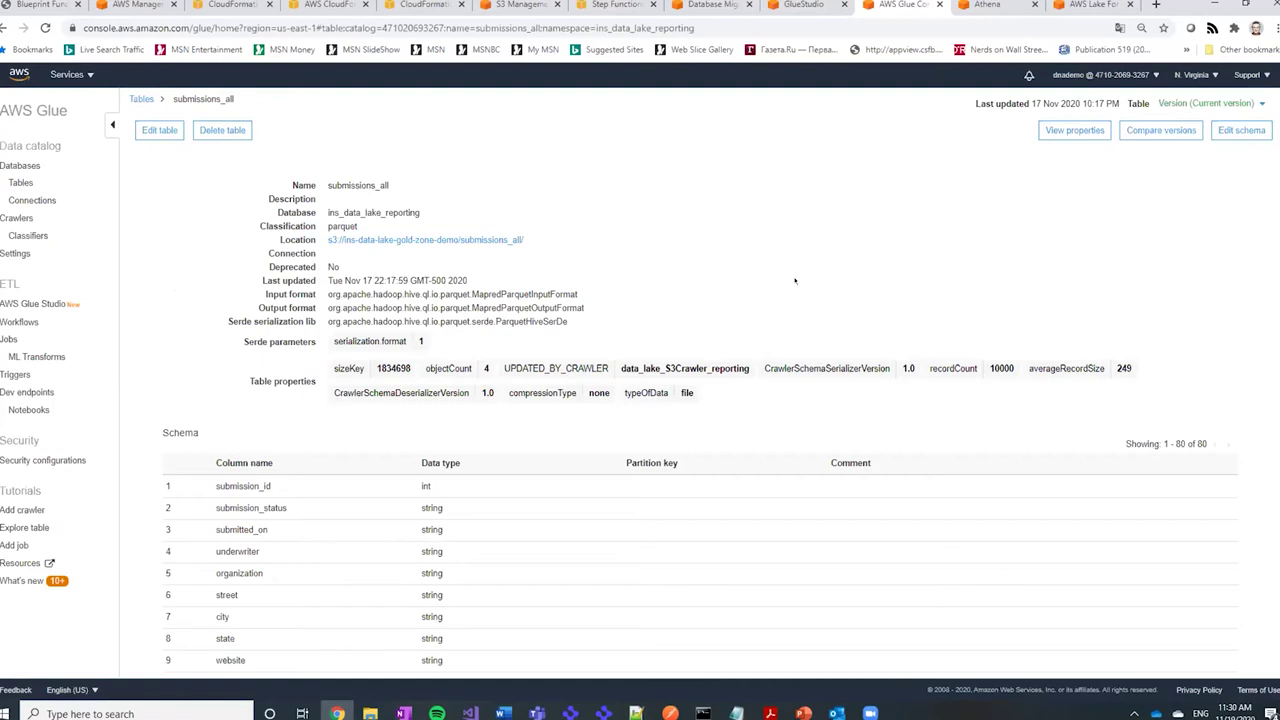
click(803, 713)
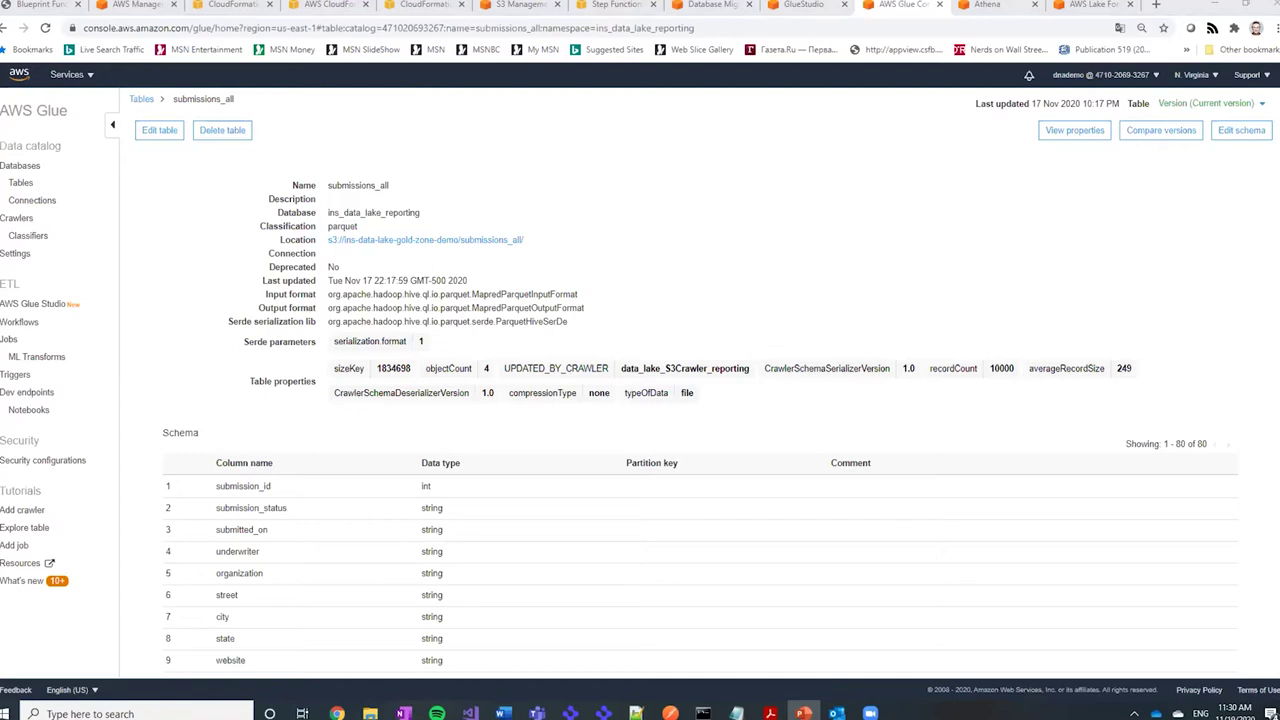
In Athena, dismiss the reminders, select the ins_data_lake_reporting database in AwsDataCatalog and preview the submissions_all table.
click(990, 5)
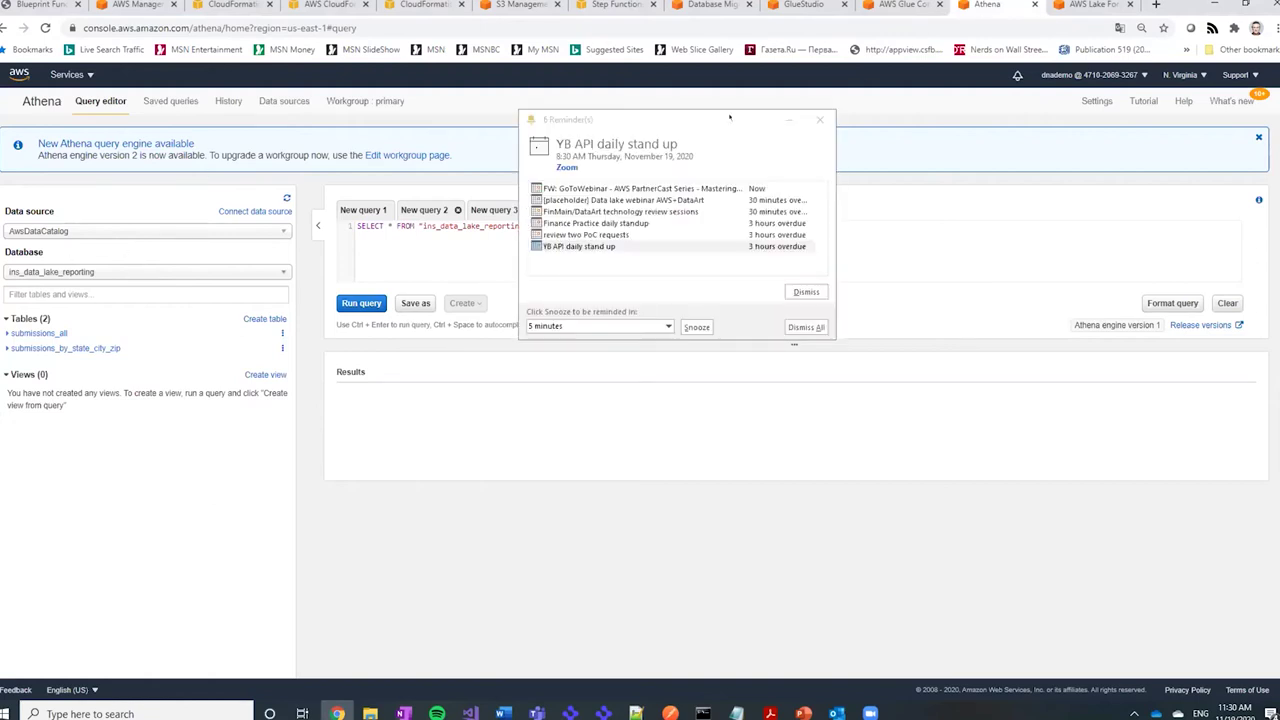
click(821, 120)
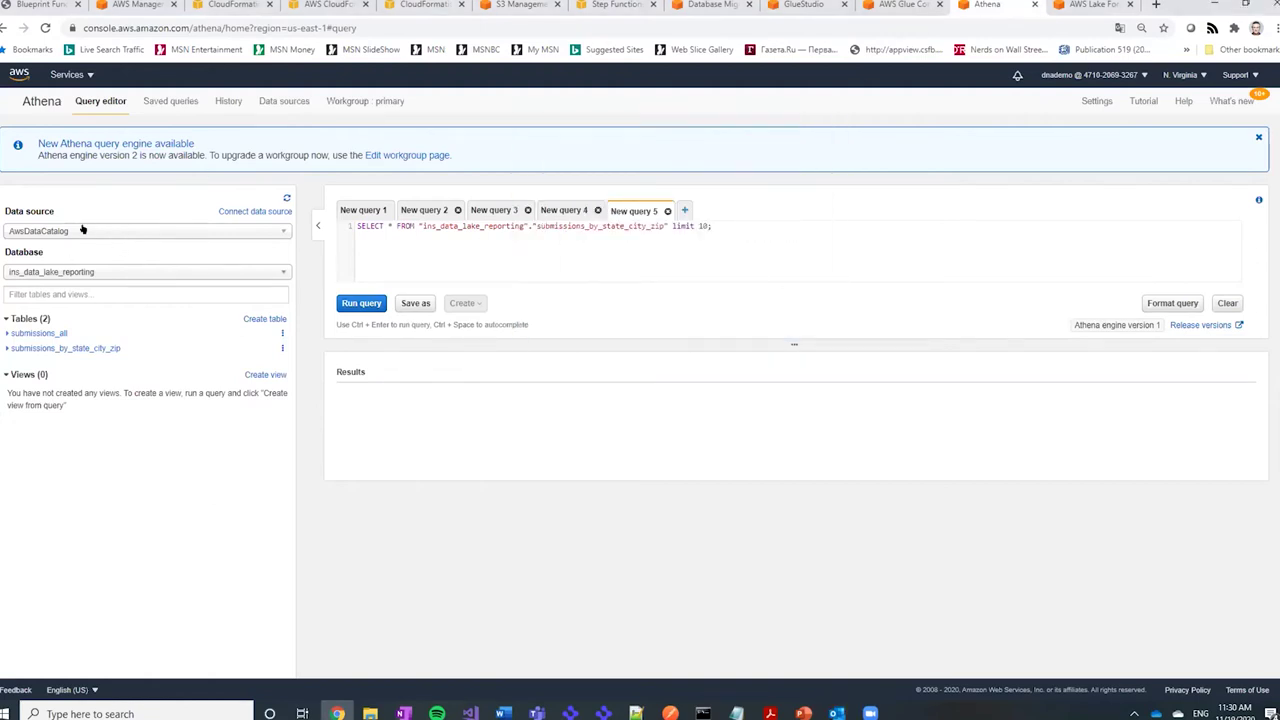
click(83, 230)
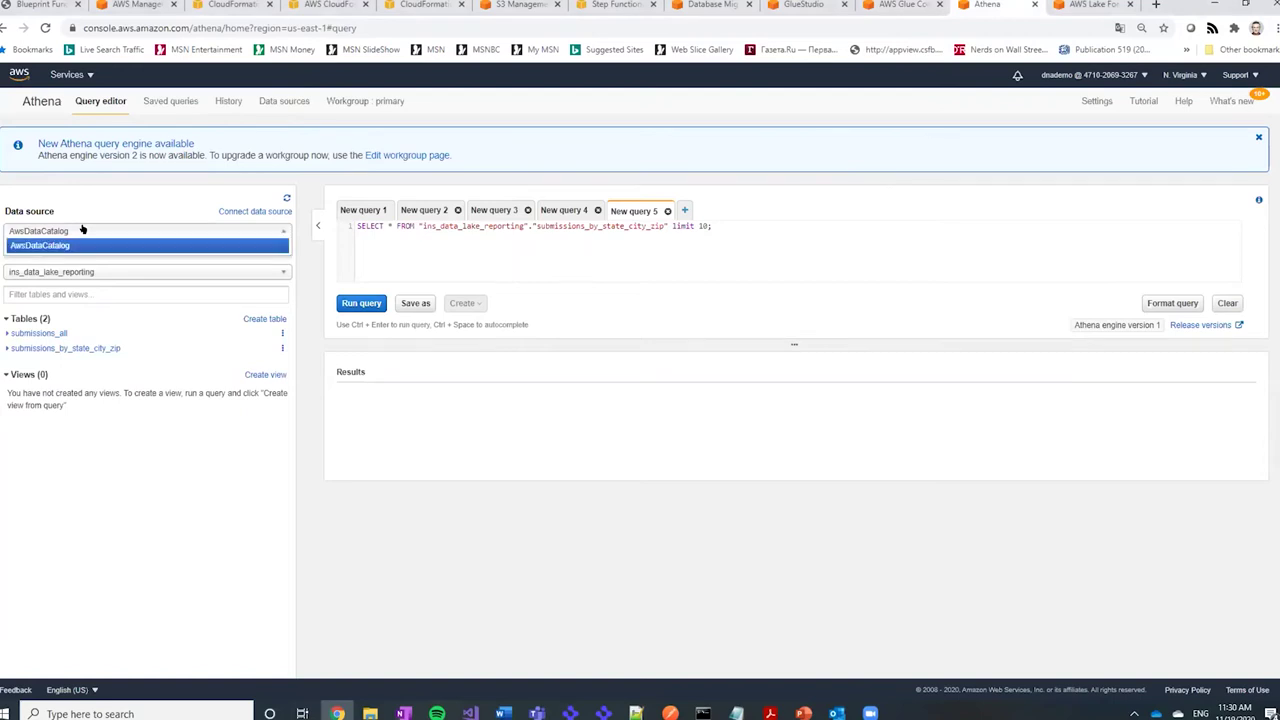
click(83, 230)
click(76, 271)
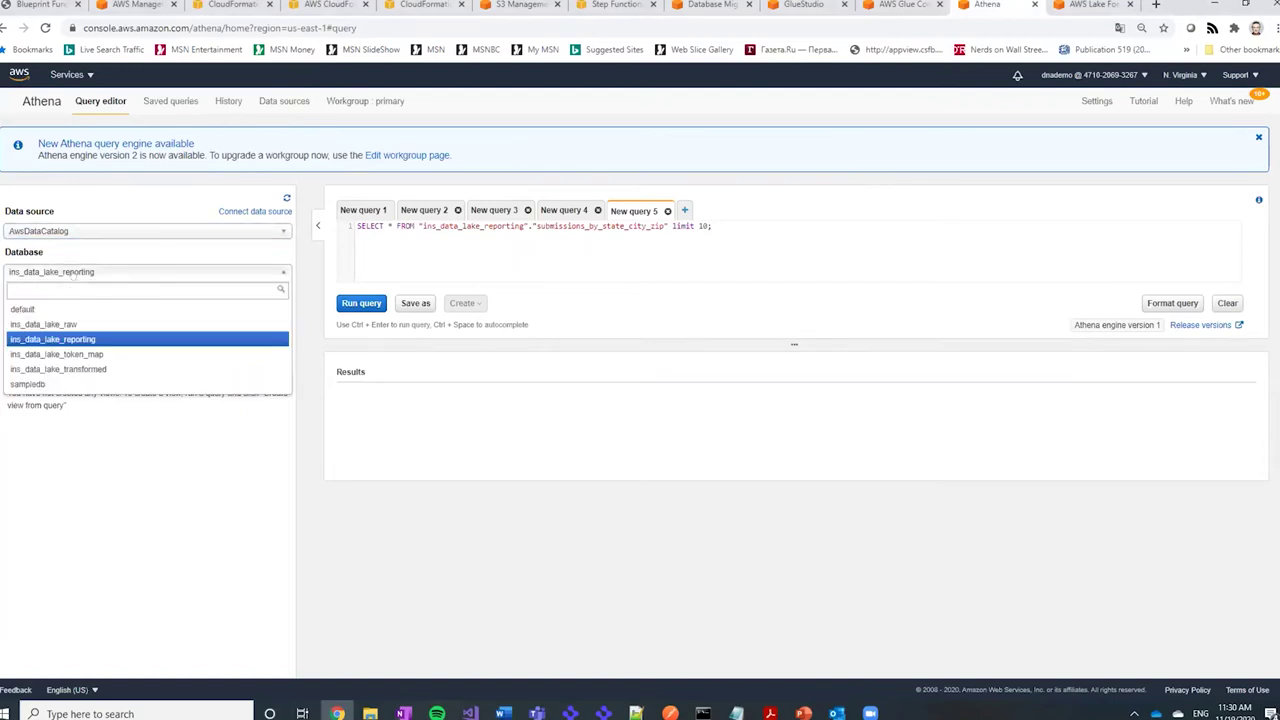
click(40, 339)
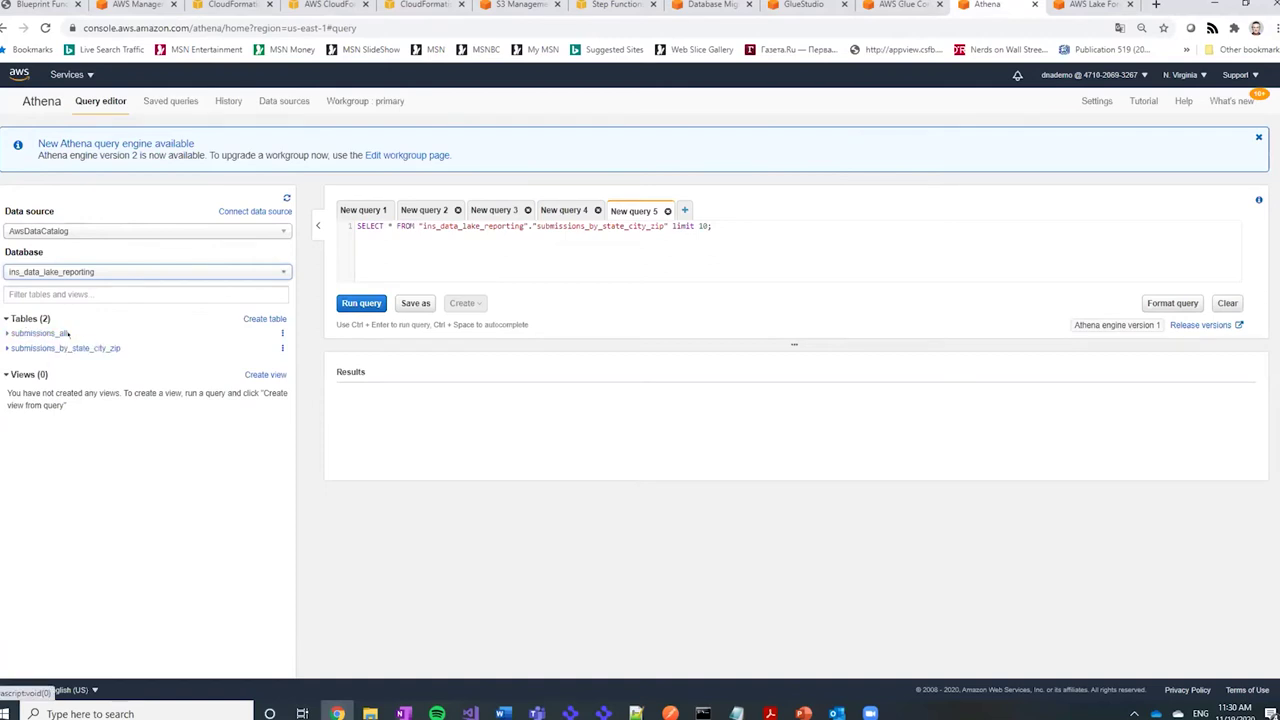
click(280, 333)
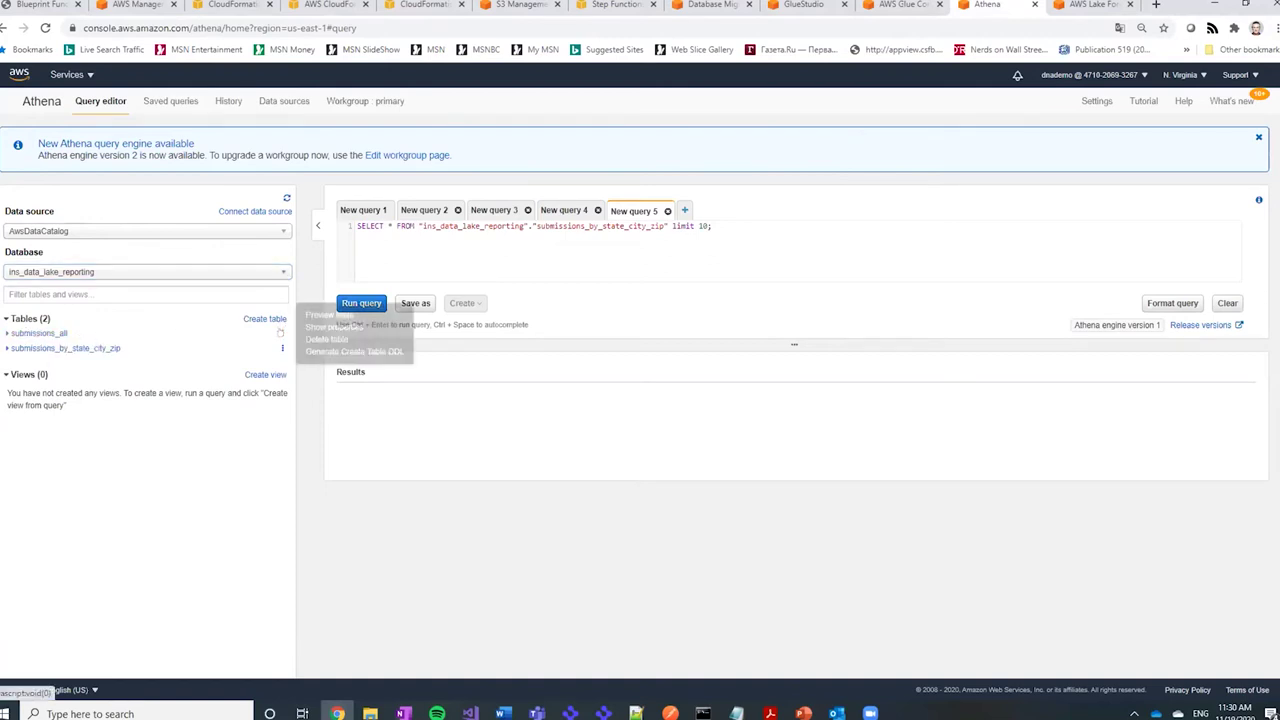
click(330, 315)
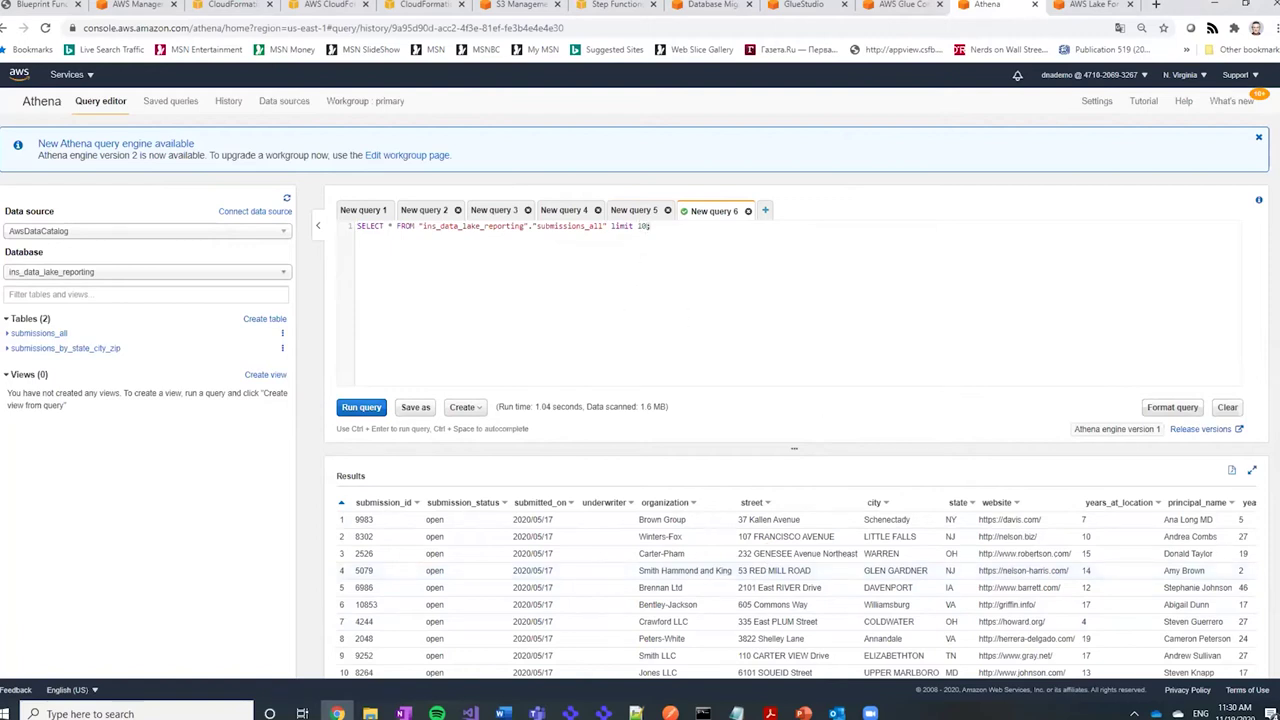
Remove the limit 10 clause from the submissions_all query, run it and look through the results.
key(BackSpace)
key(BackSpace)
key(BackSpace)
key(BackSpace)
key(BackSpace)
key(BackSpace)
key(BackSpace)
key(BackSpace)
key(BackSpace)
click(362, 407)
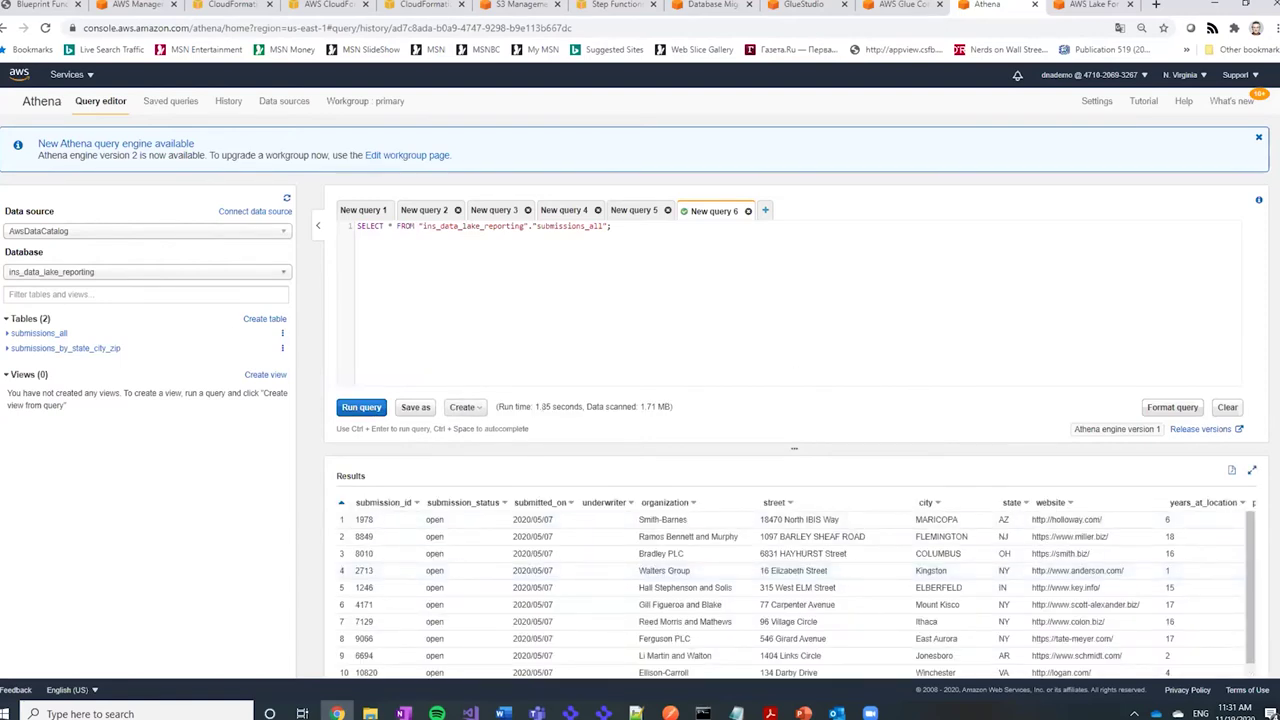
scroll(742, 568, down, 5)
scroll(742, 568, up, 5)
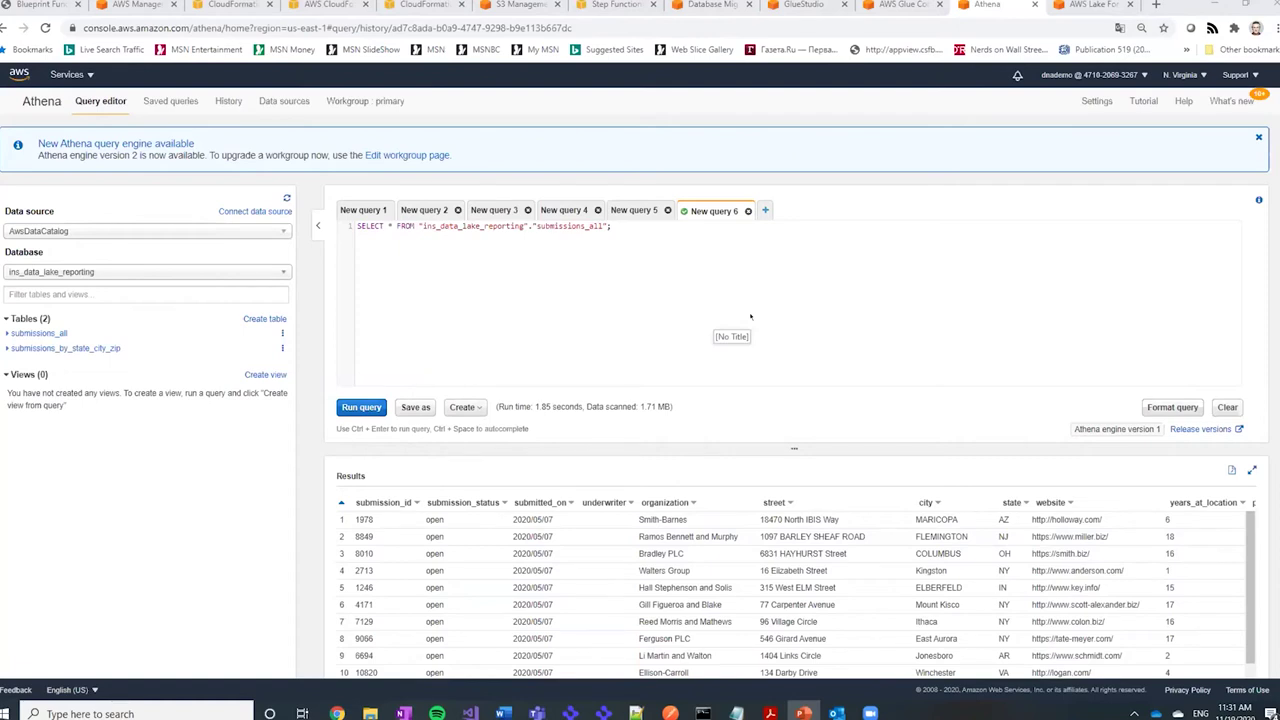
In AWS Lake Formation, open the ins_data_lake_raw database and list its tables.
click(1088, 5)
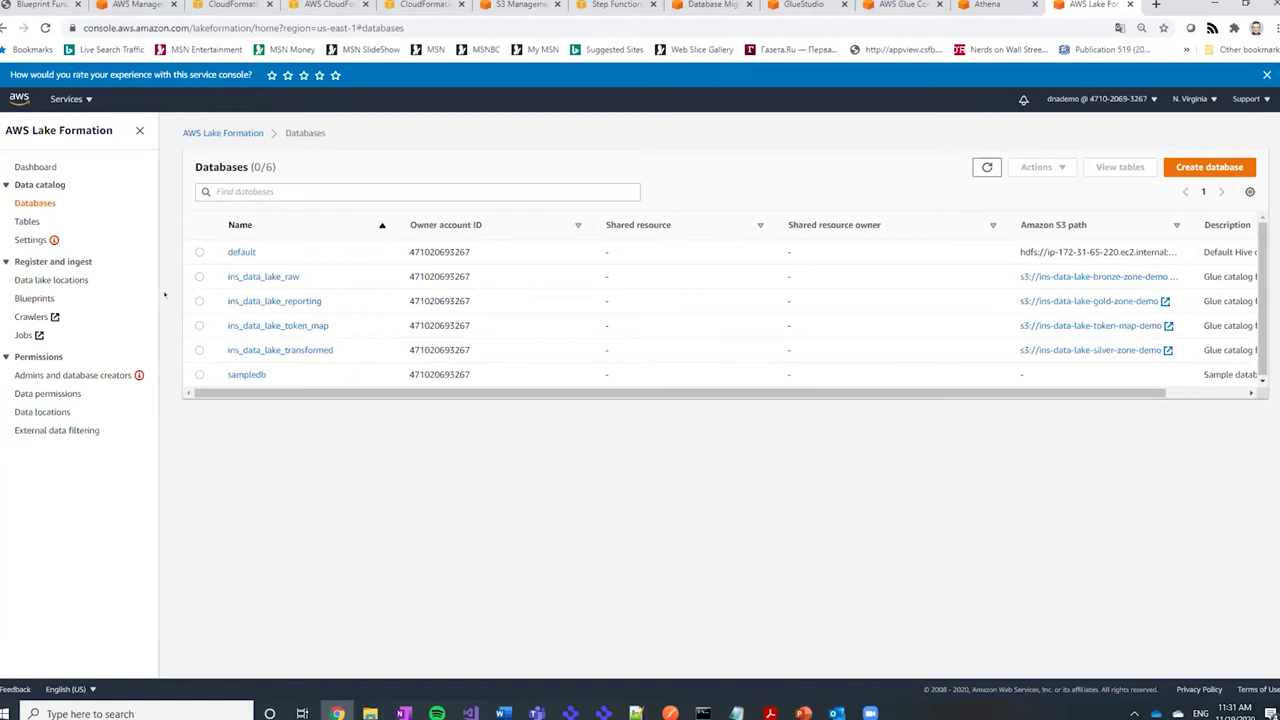
click(268, 276)
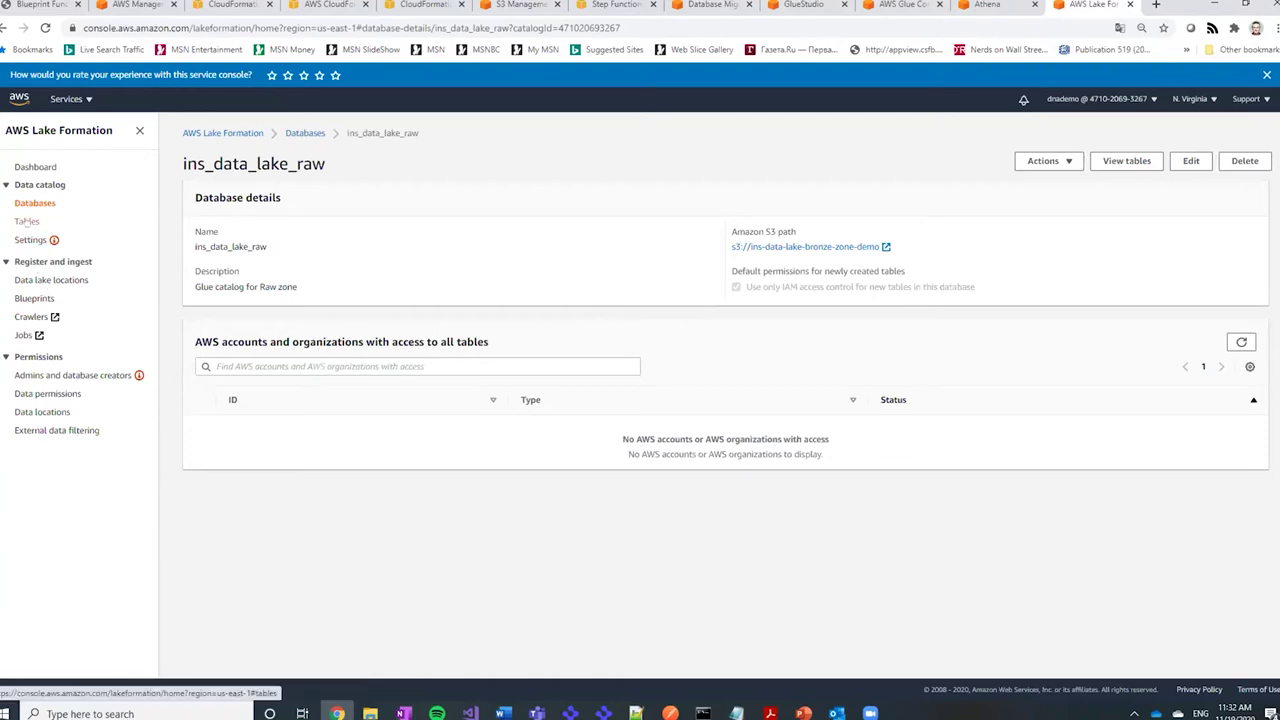
click(1127, 161)
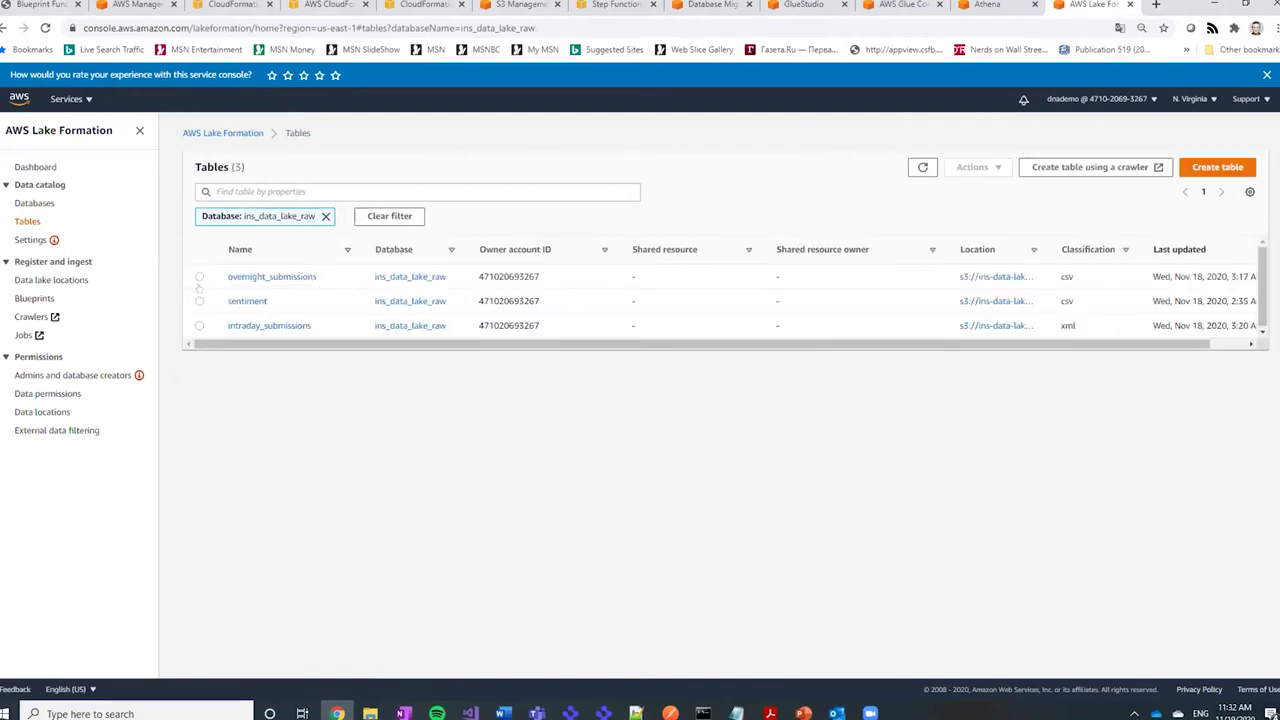
Examine the grant permissions options for the sentiment table, including the available IAM users and roles, without granting anything.
click(199, 301)
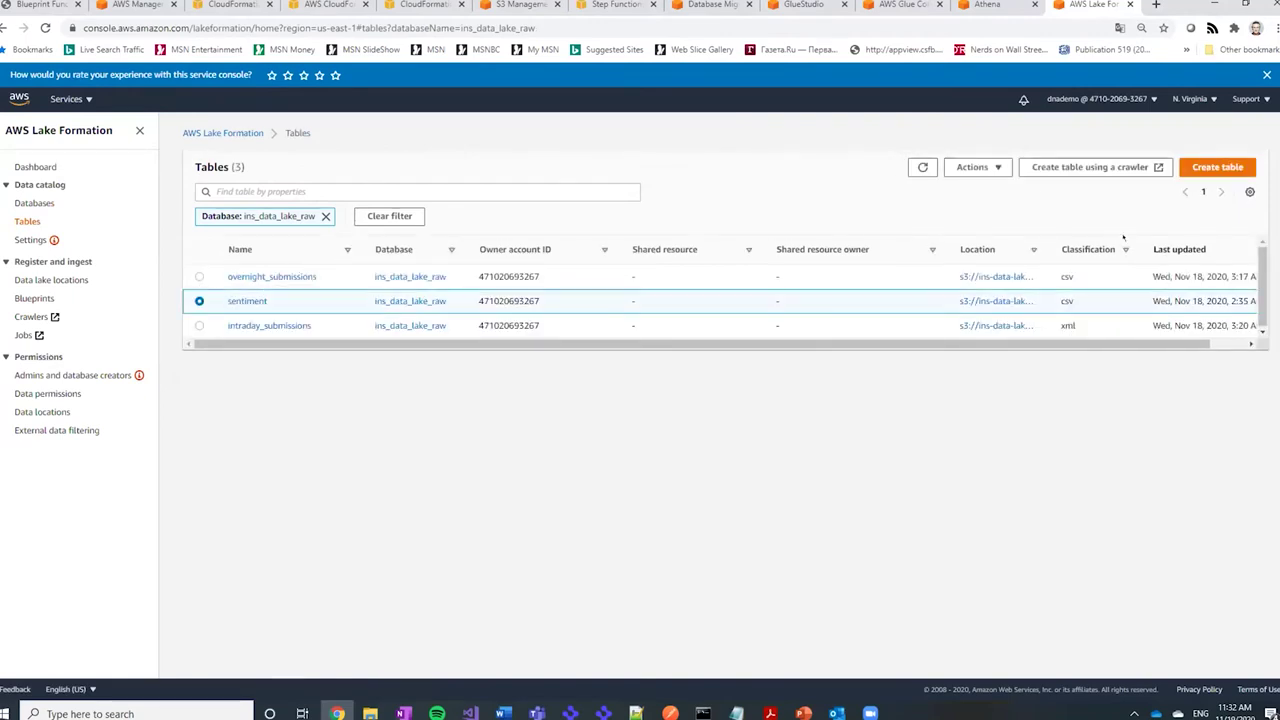
click(996, 167)
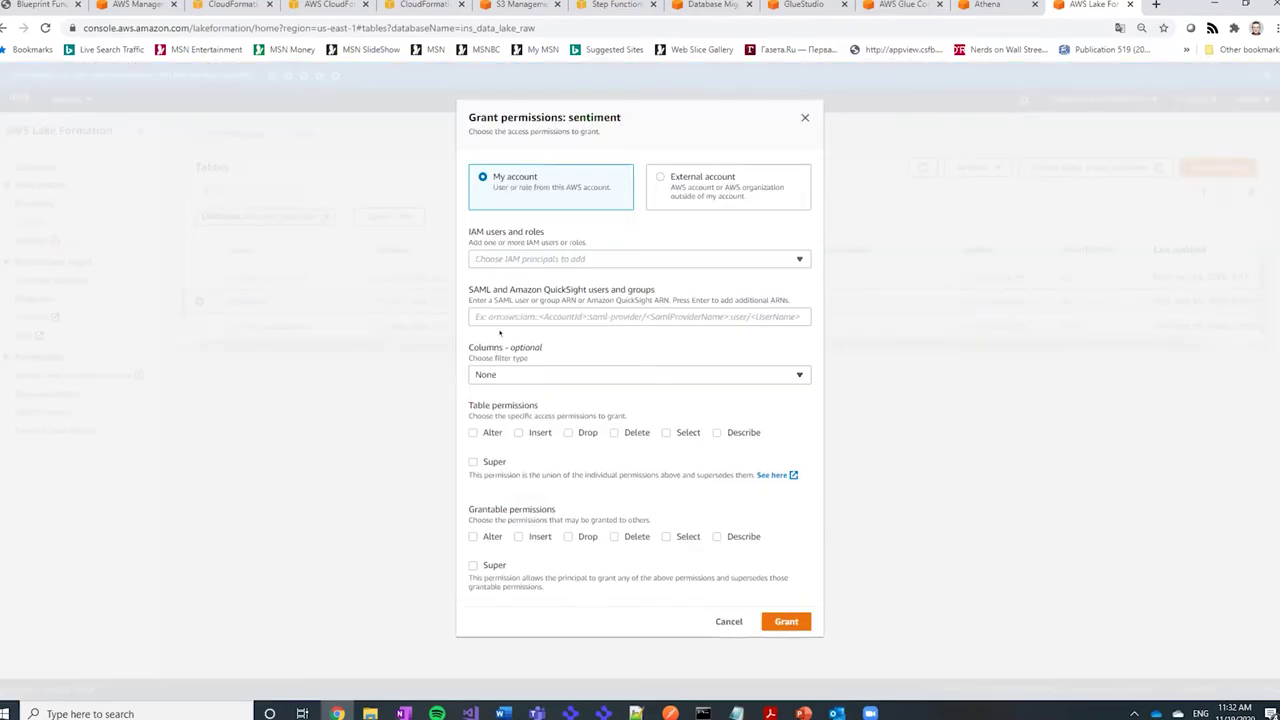
click(545, 259)
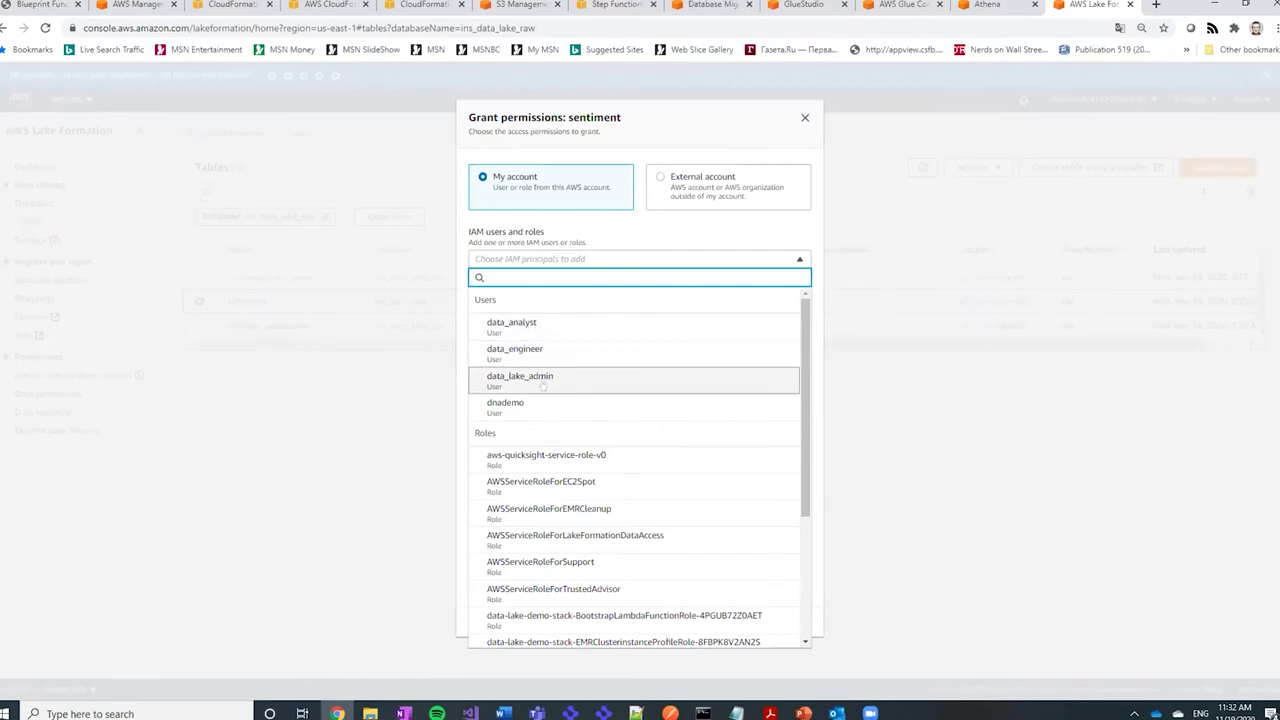
click(882, 186)
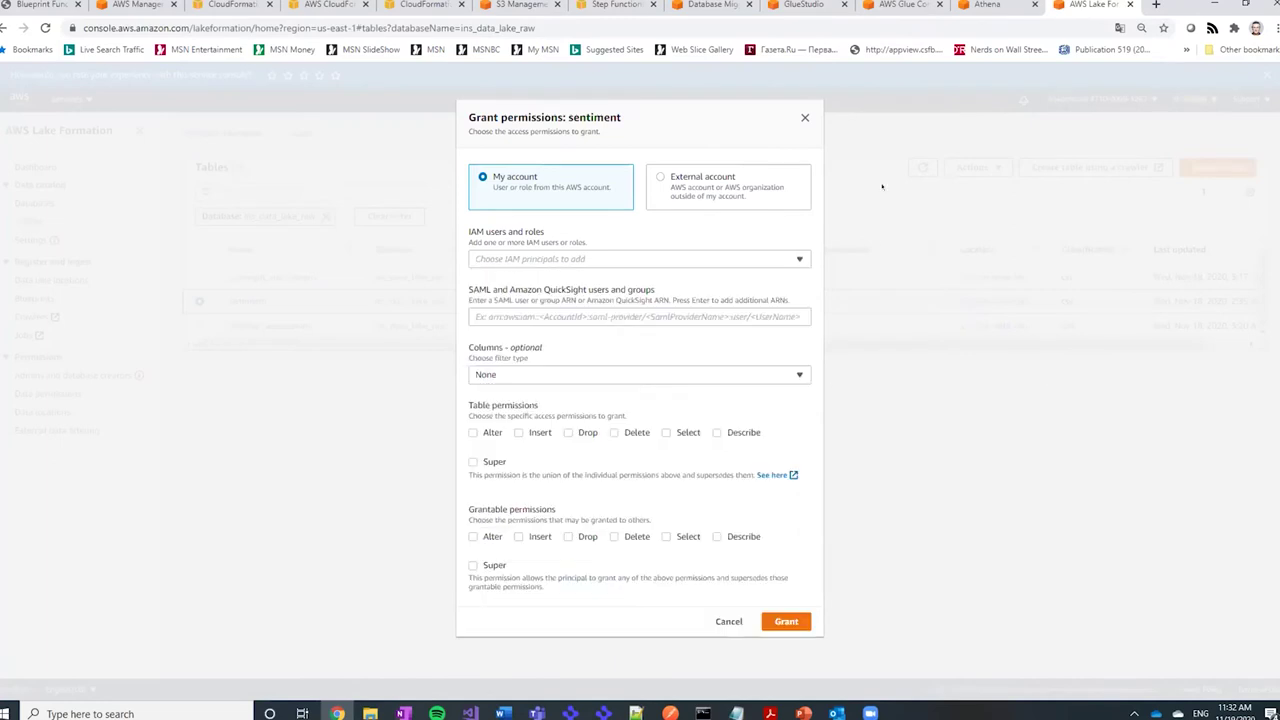
click(804, 118)
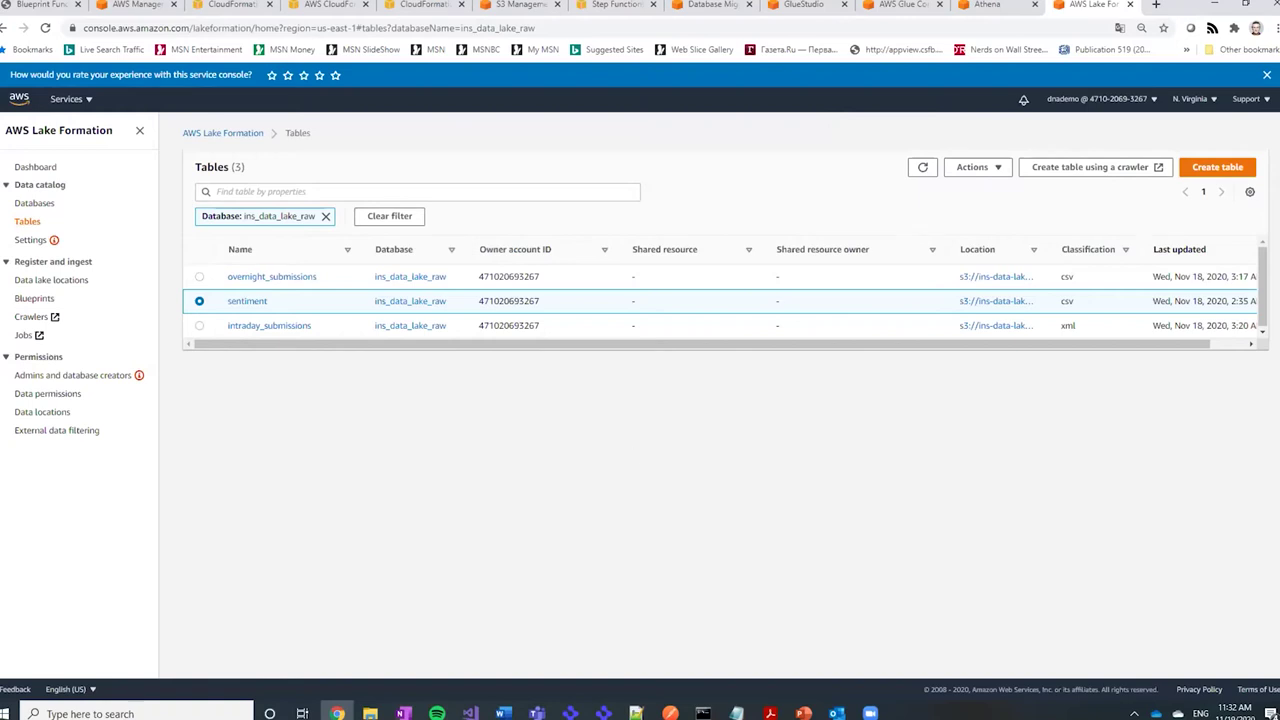
key(alt+Tab)
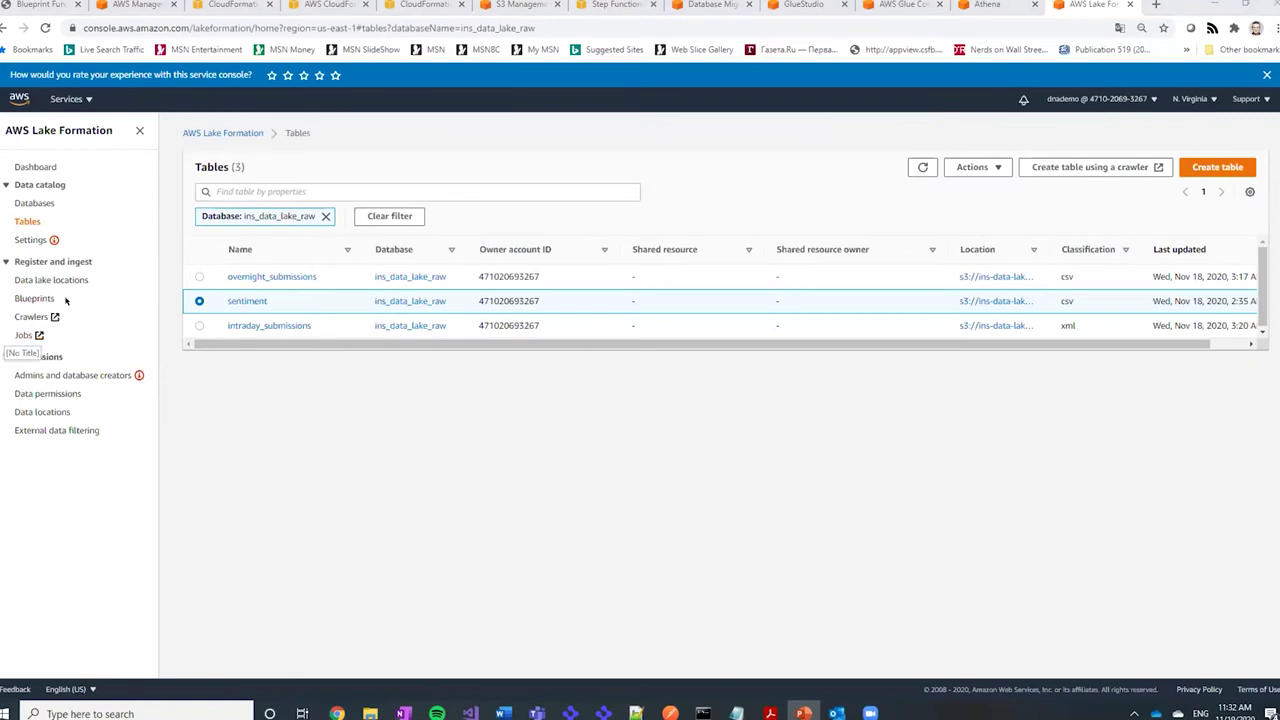
Review the blueprint setup form, comparing the Incremental database and Database snapshot types, and return to the blueprints page.
click(34, 298)
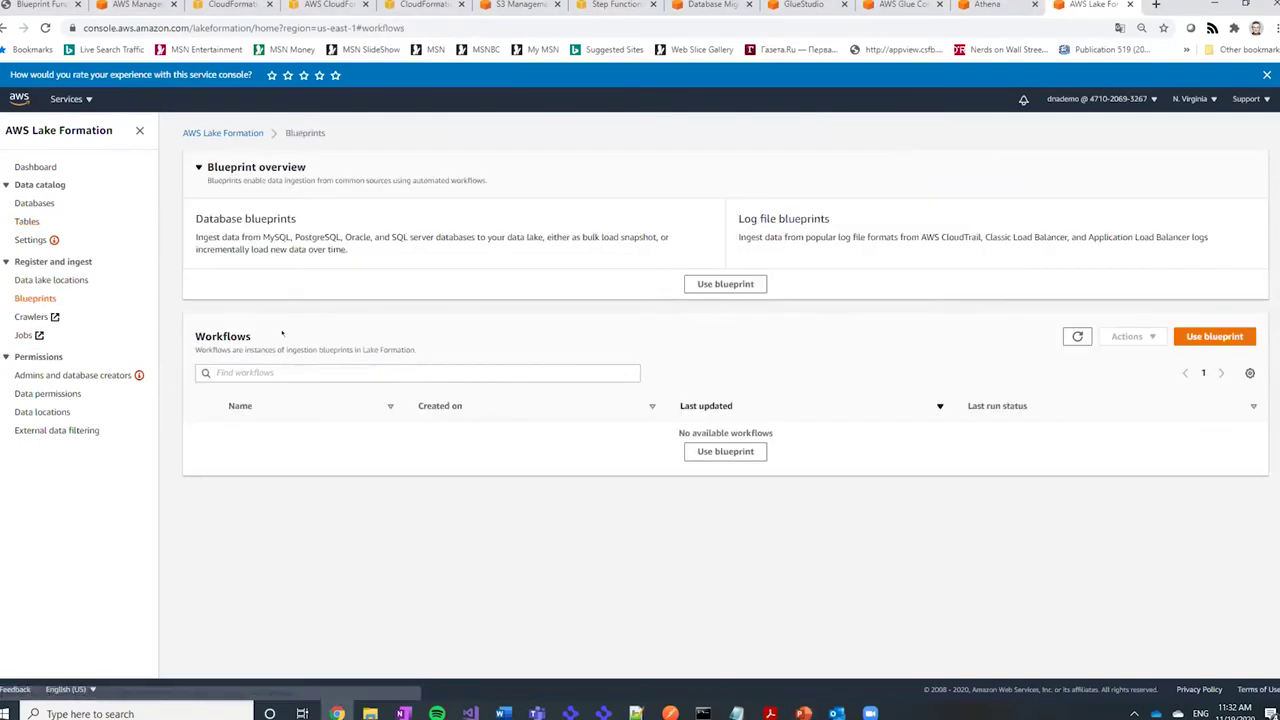
click(760, 284)
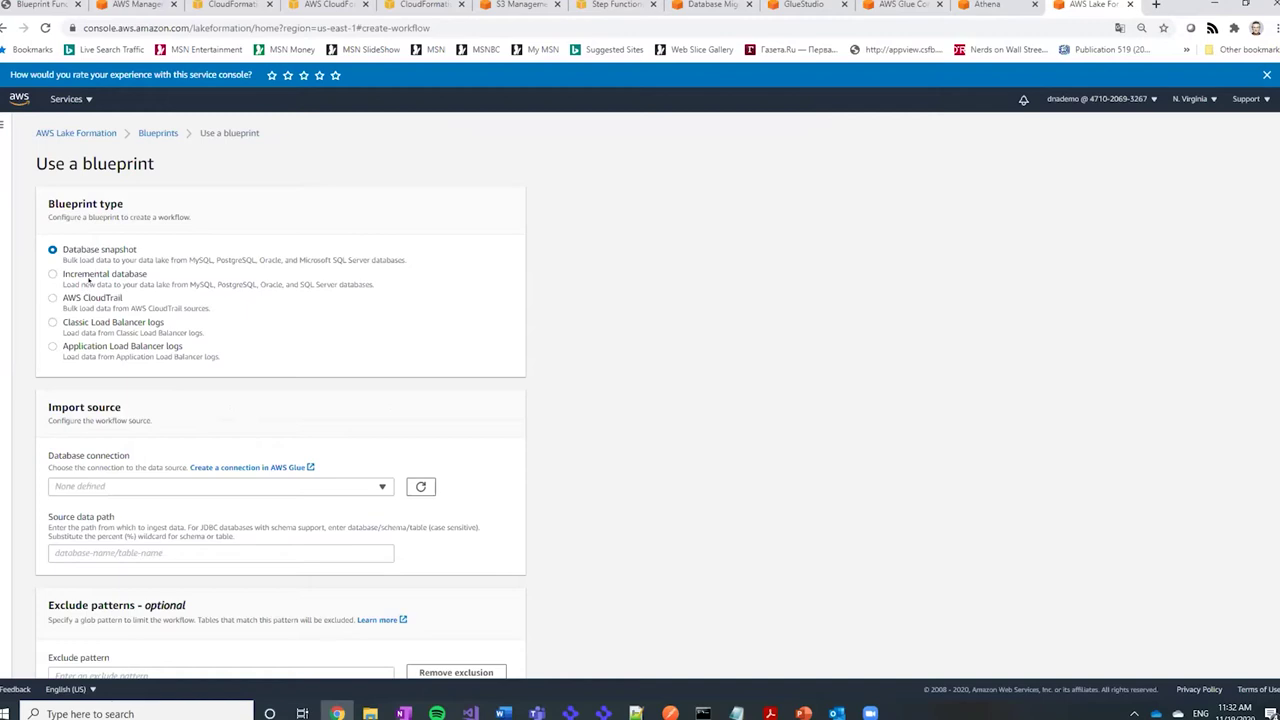
click(97, 276)
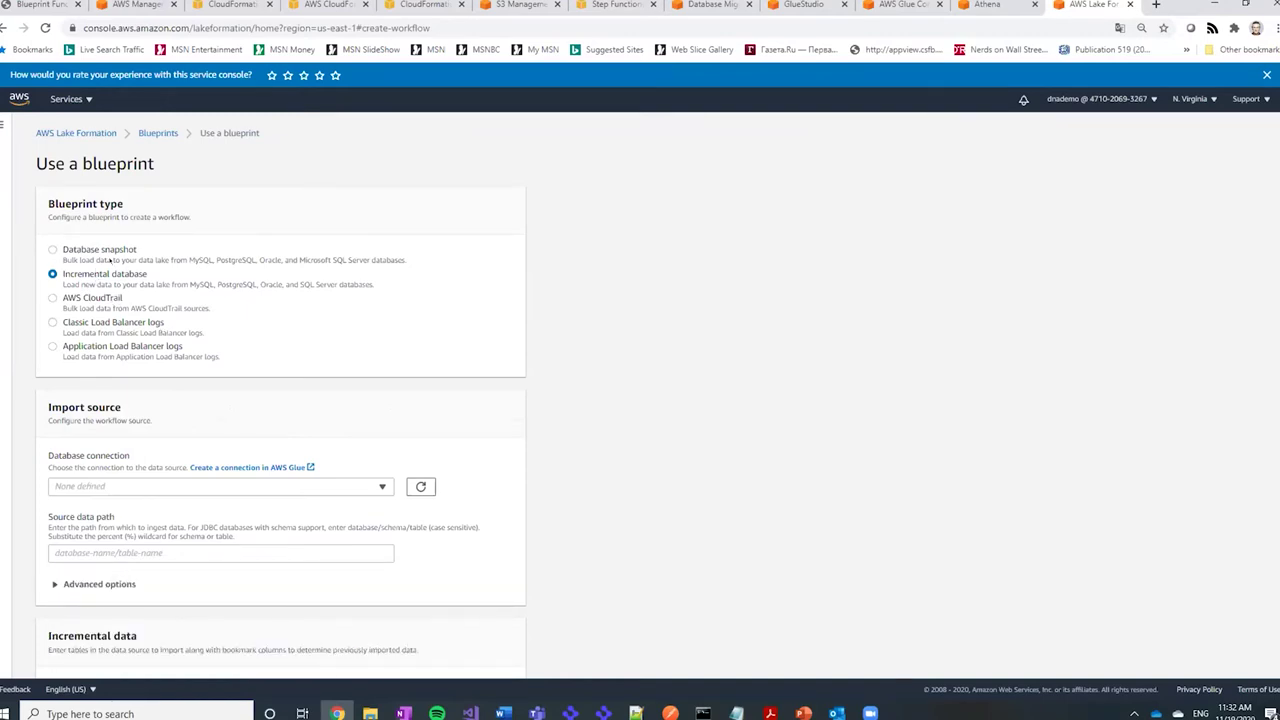
key(Up)
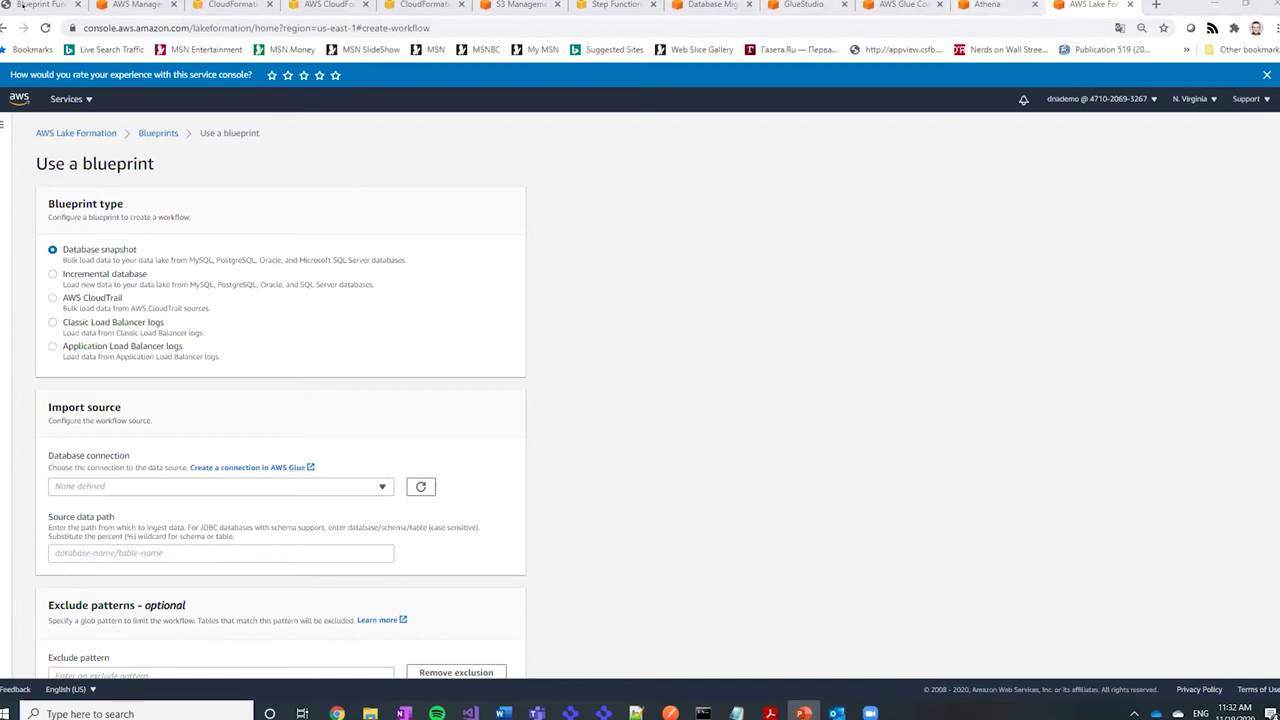
click(4, 27)
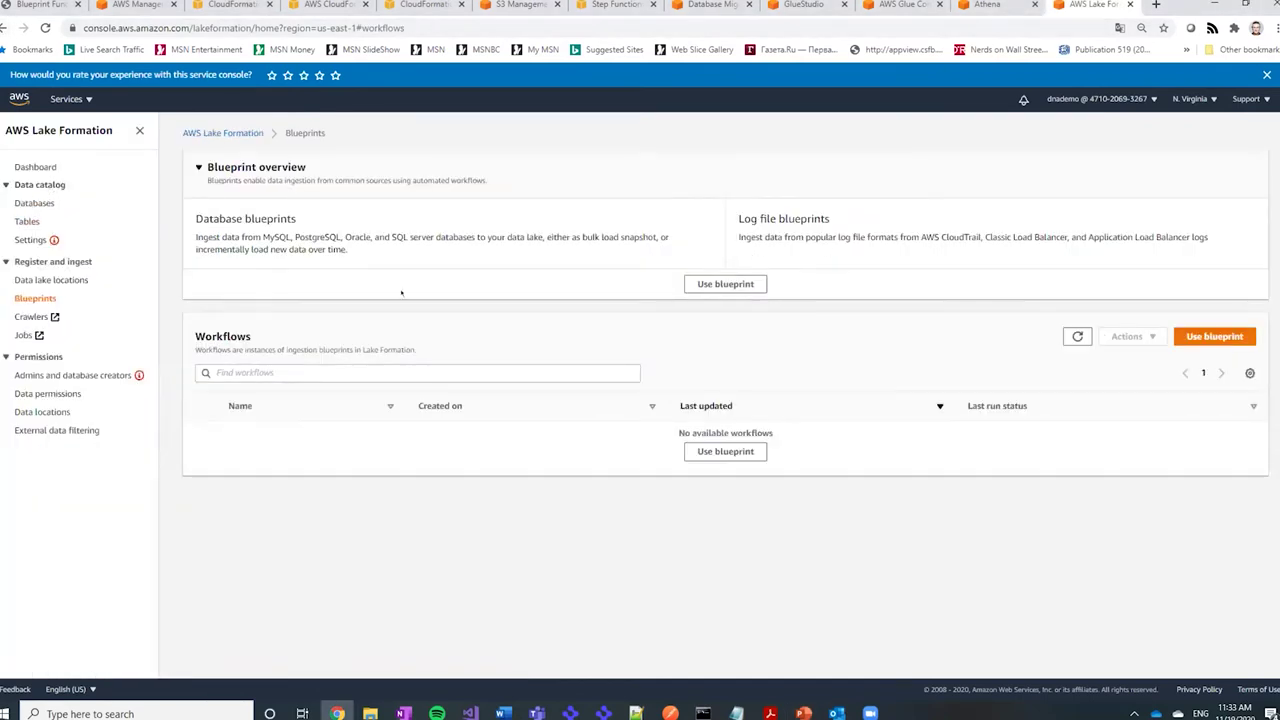
View the full list of catalog tables, open the ins_data_lake_token_map database and list its tables.
click(28, 221)
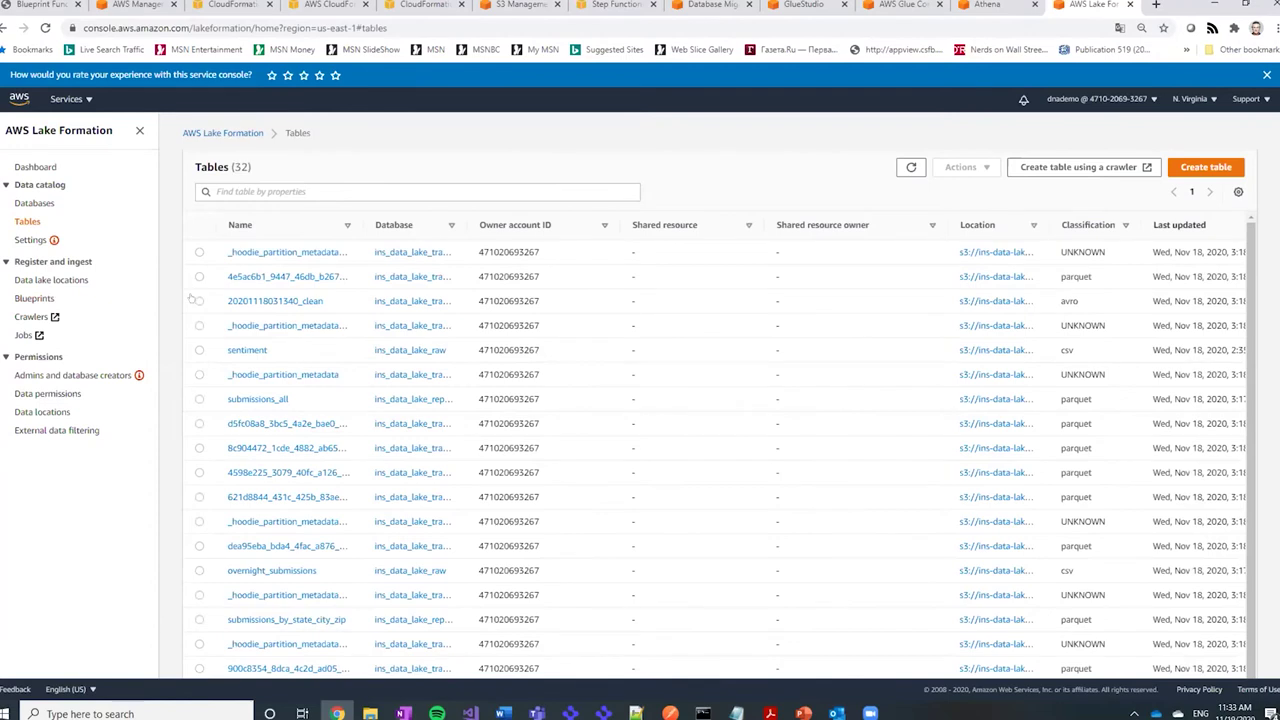
click(34, 203)
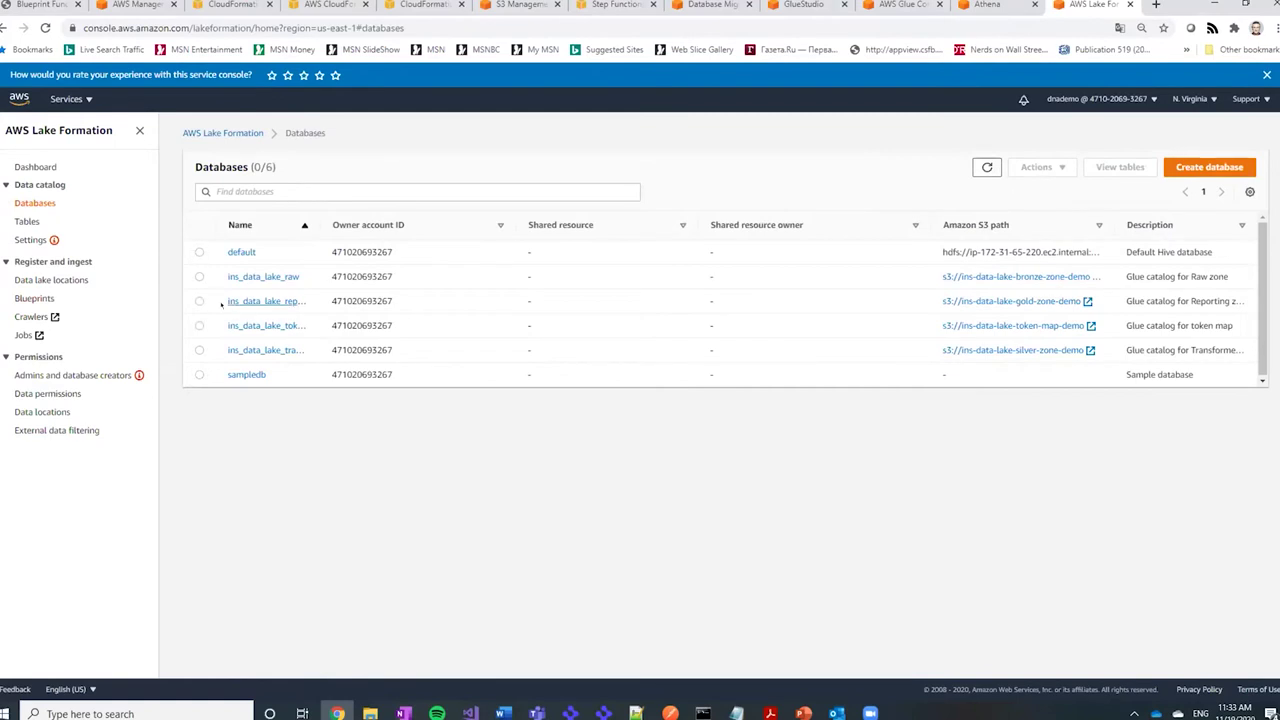
click(262, 325)
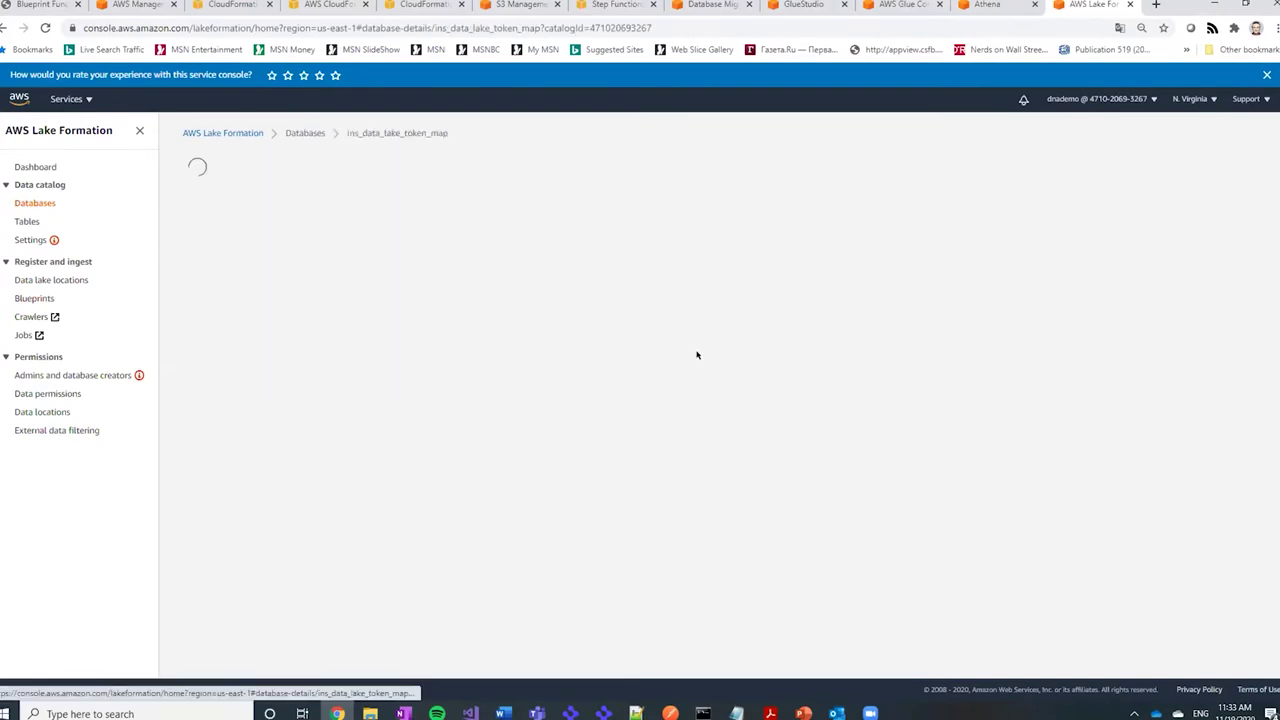
click(1126, 161)
Examine the grant permissions options for the zip_token_map table and close them without granting anything.
click(199, 276)
click(975, 167)
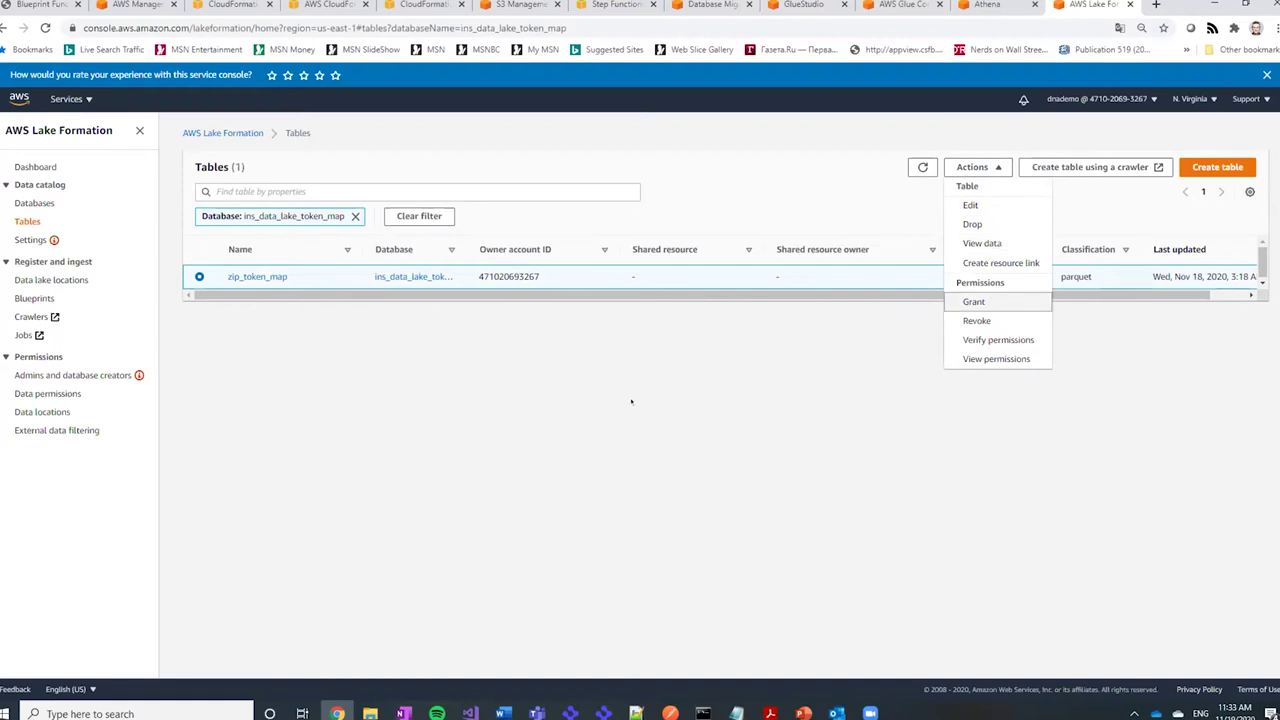
click(994, 300)
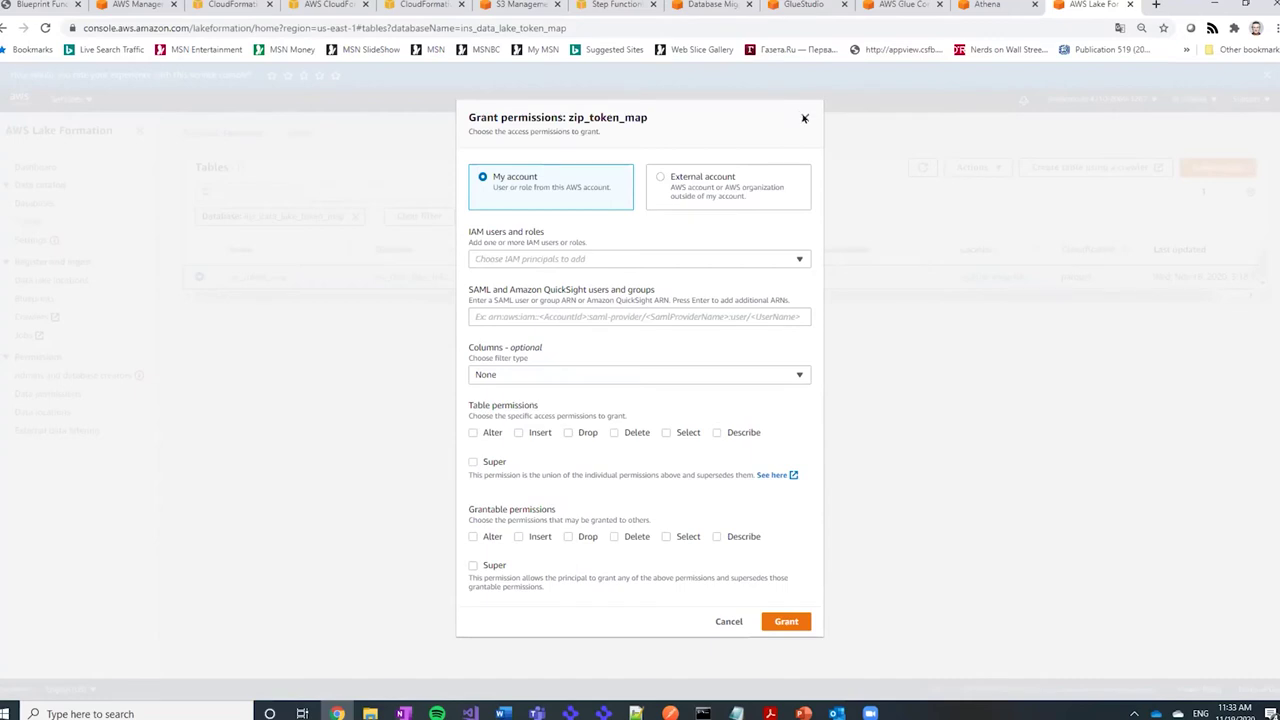
click(803, 117)
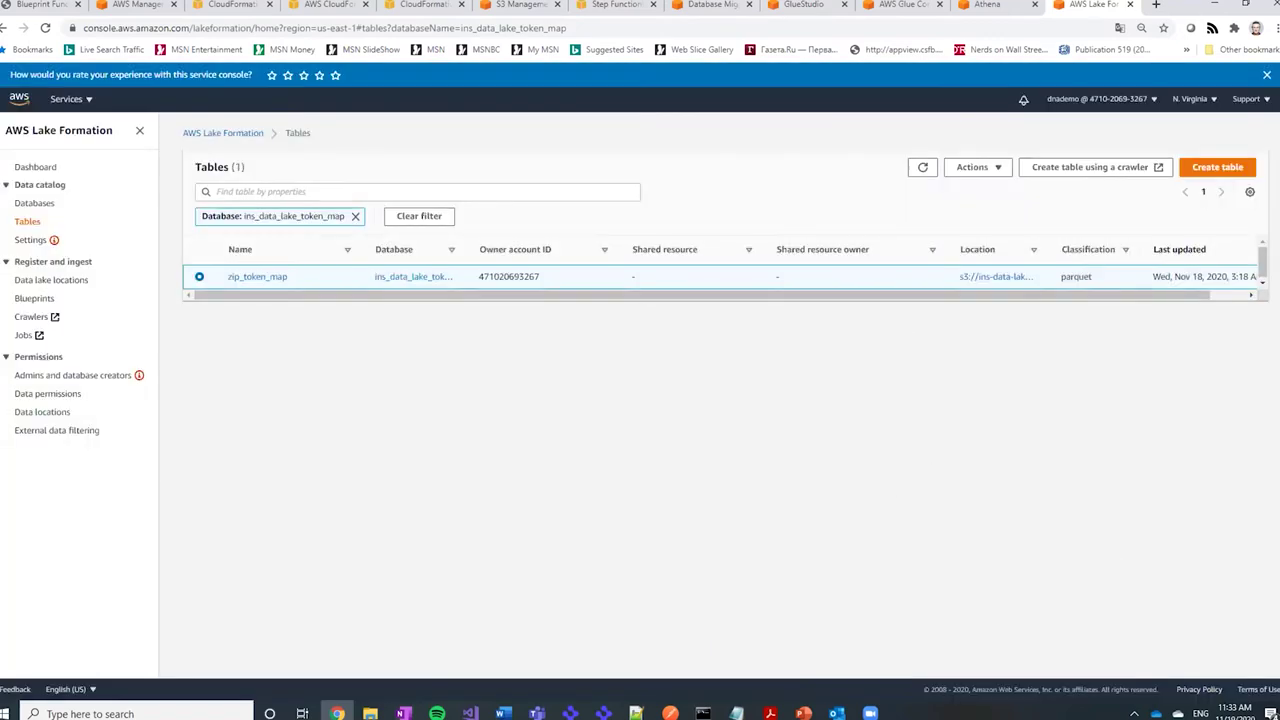
Switch to the other AWS console session and open the Amazon Redshift dashboard from the list of services.
key(alt+Tab)
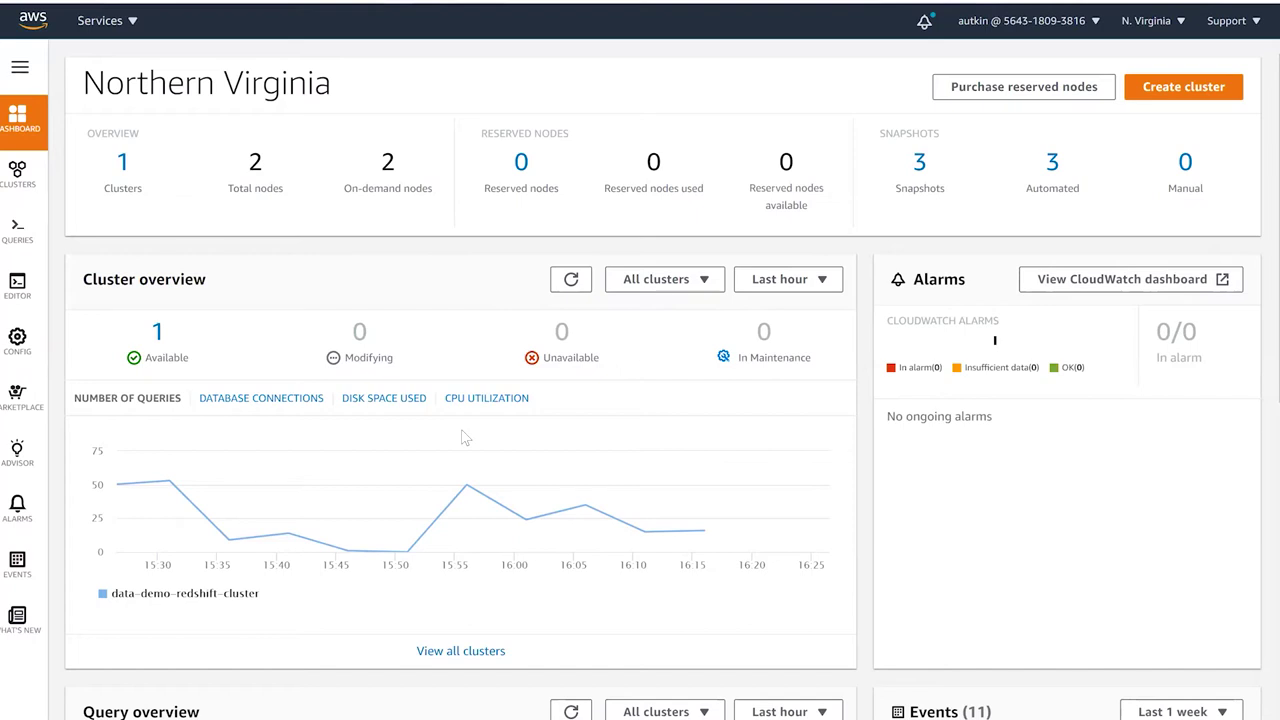
click(131, 22)
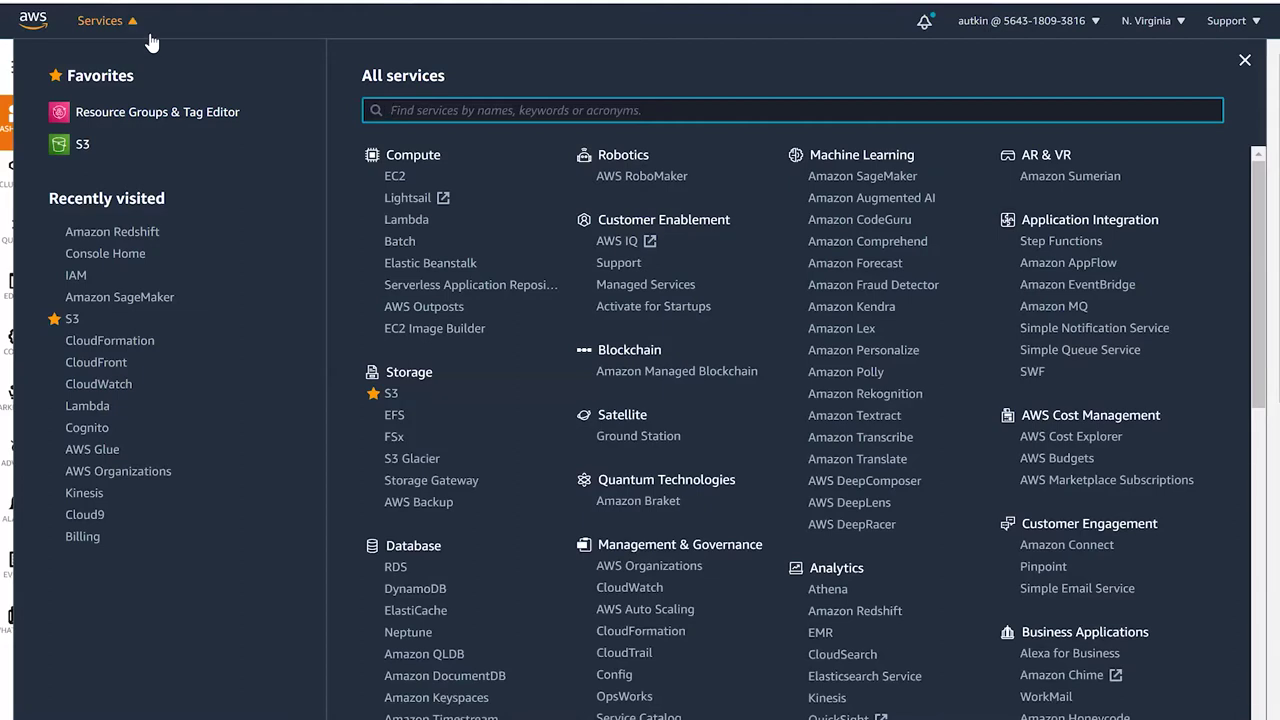
click(128, 222)
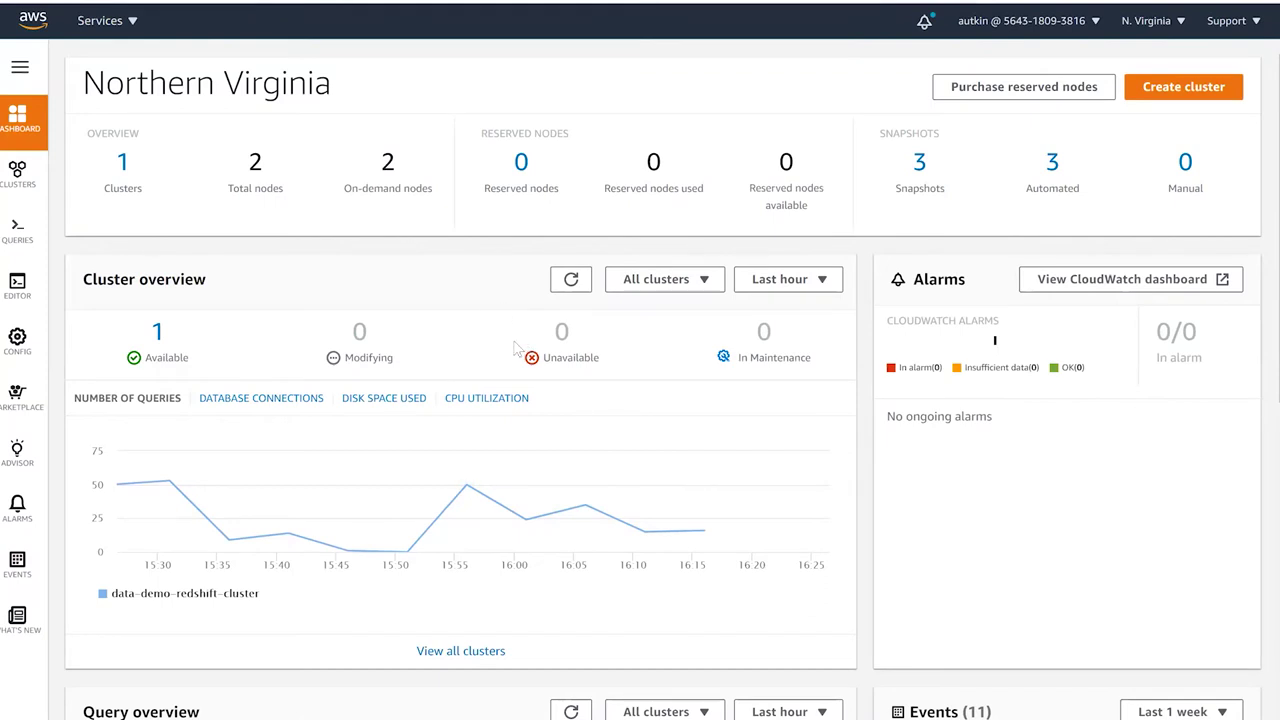
Start creating a Redshift cluster and choose the dc2.large node type.
click(1160, 92)
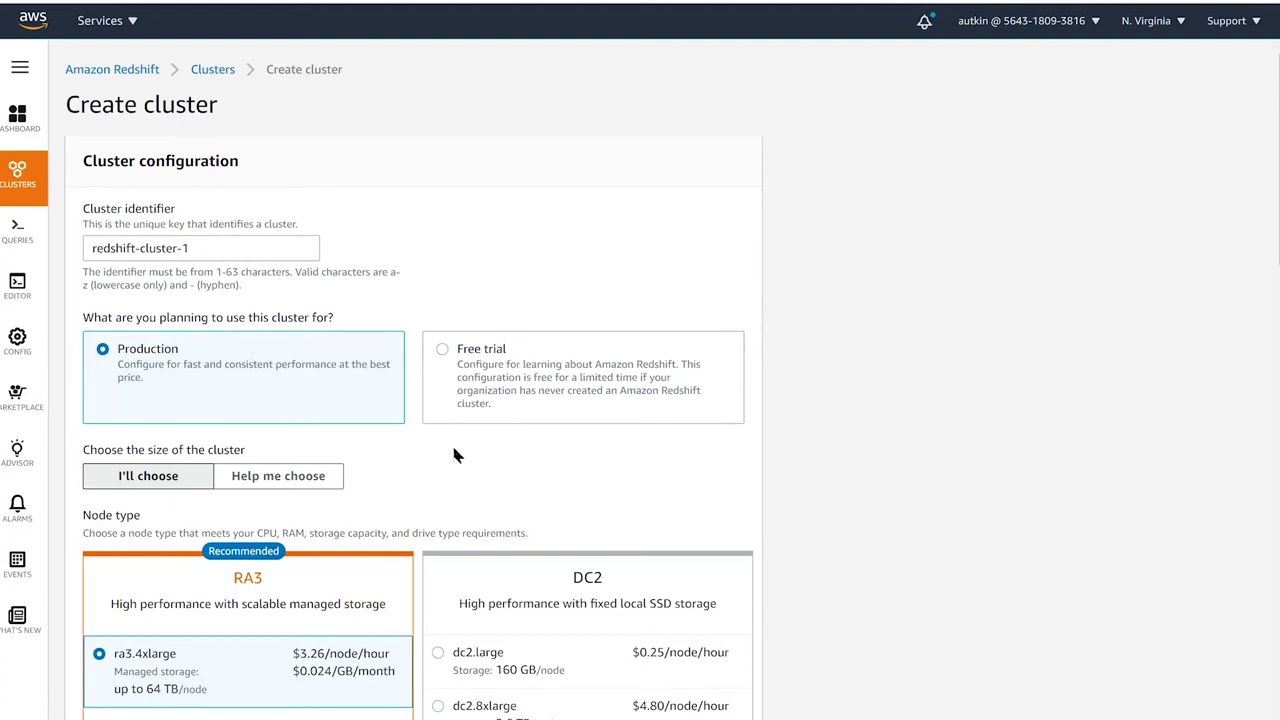
scroll(454, 455, down, 1)
scroll(312, 405, down, 2)
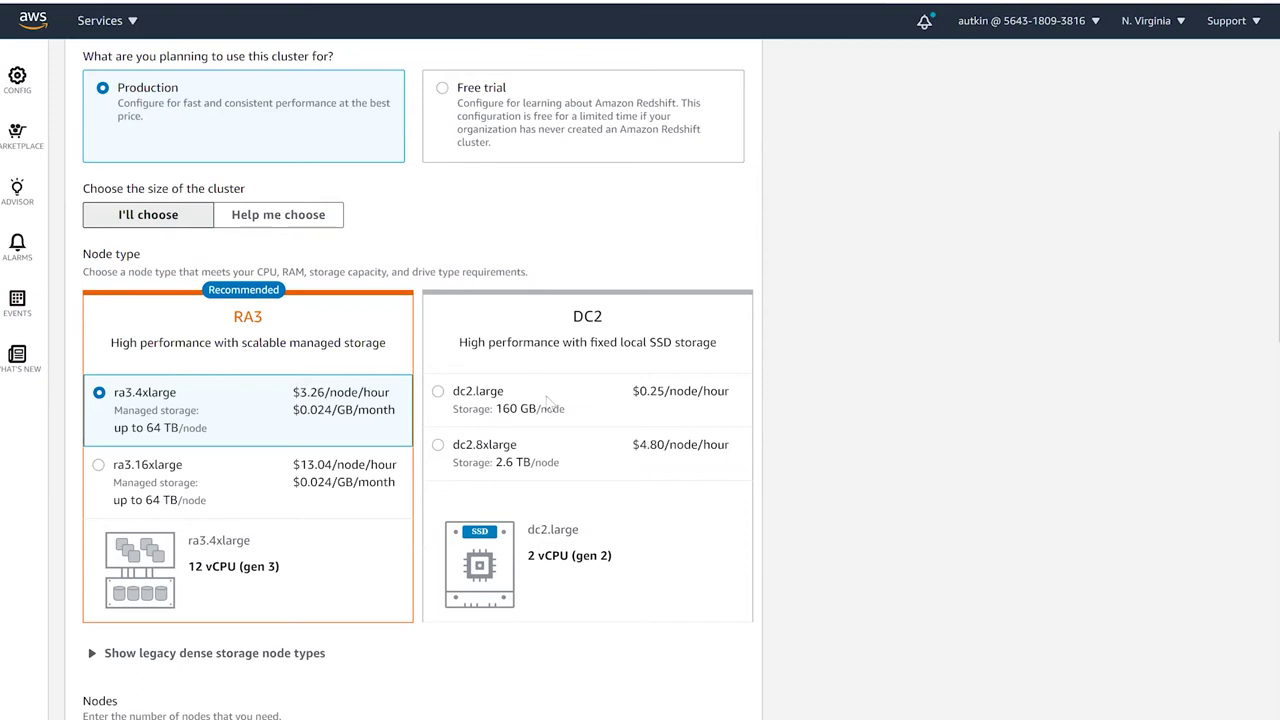
click(487, 401)
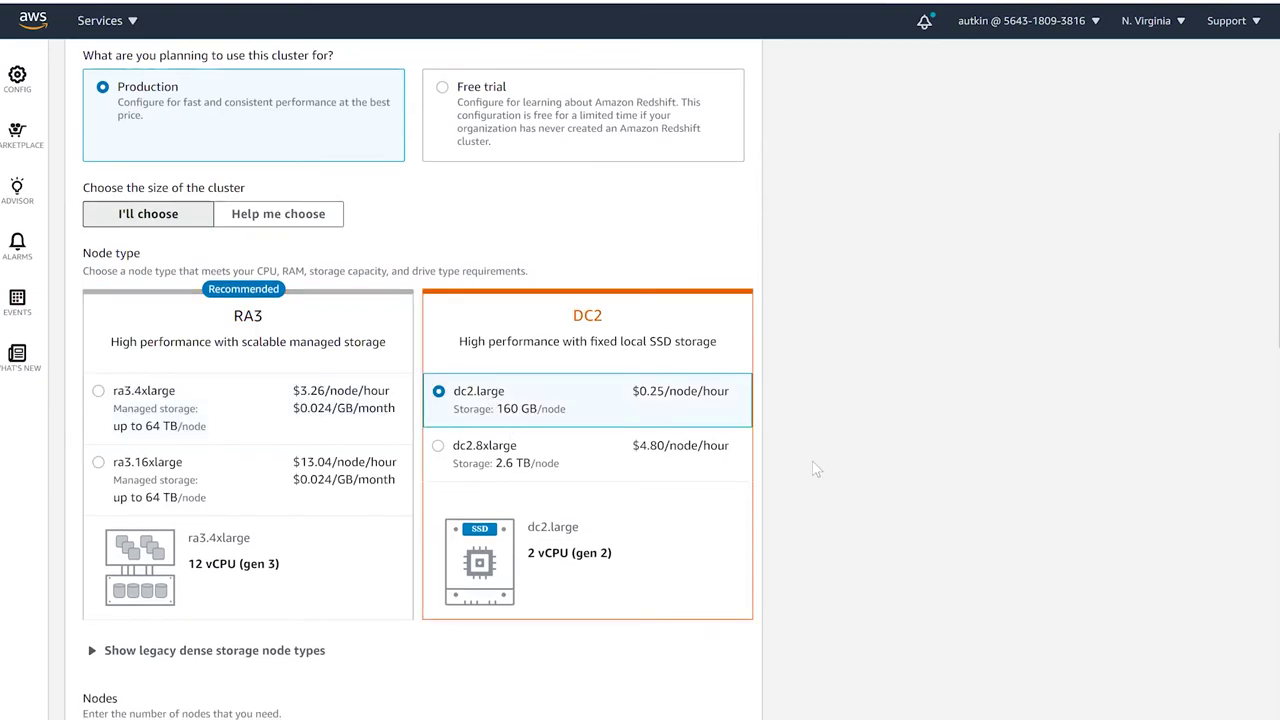
Examine the legacy dense storage node types, the node count setting and the configuration summary of the new cluster.
scroll(808, 471, down, 1)
click(176, 648)
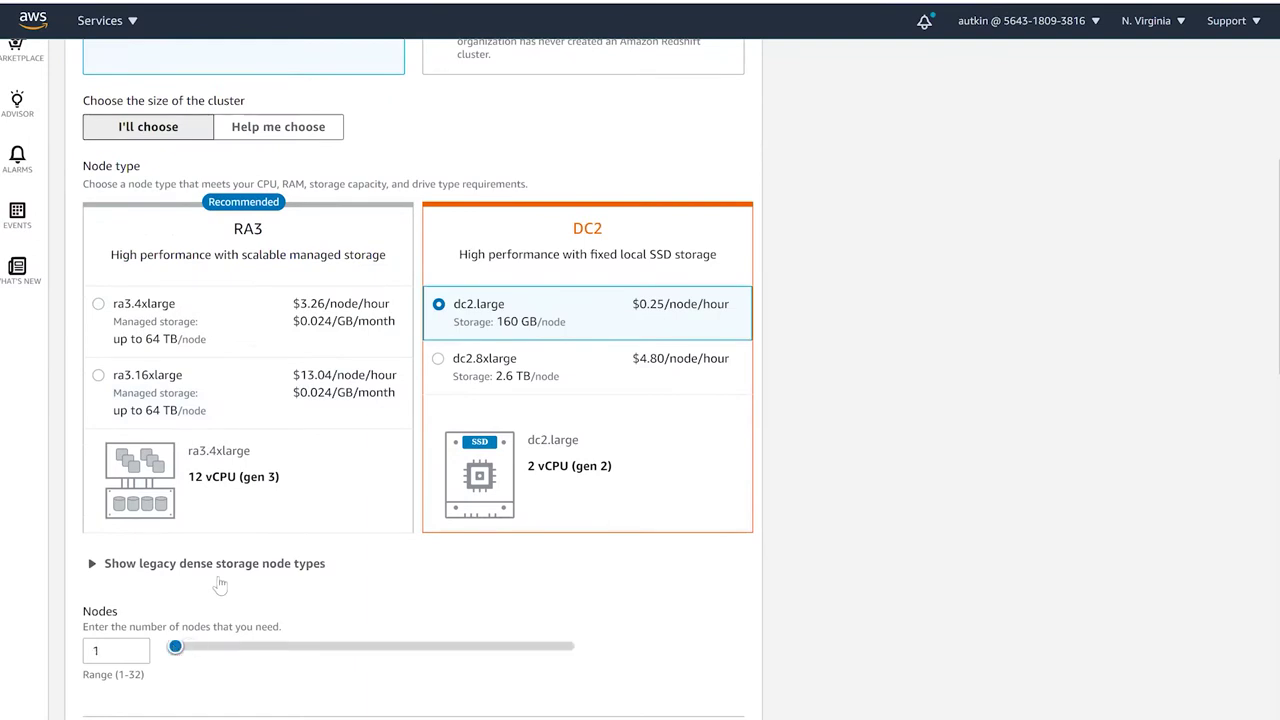
click(220, 566)
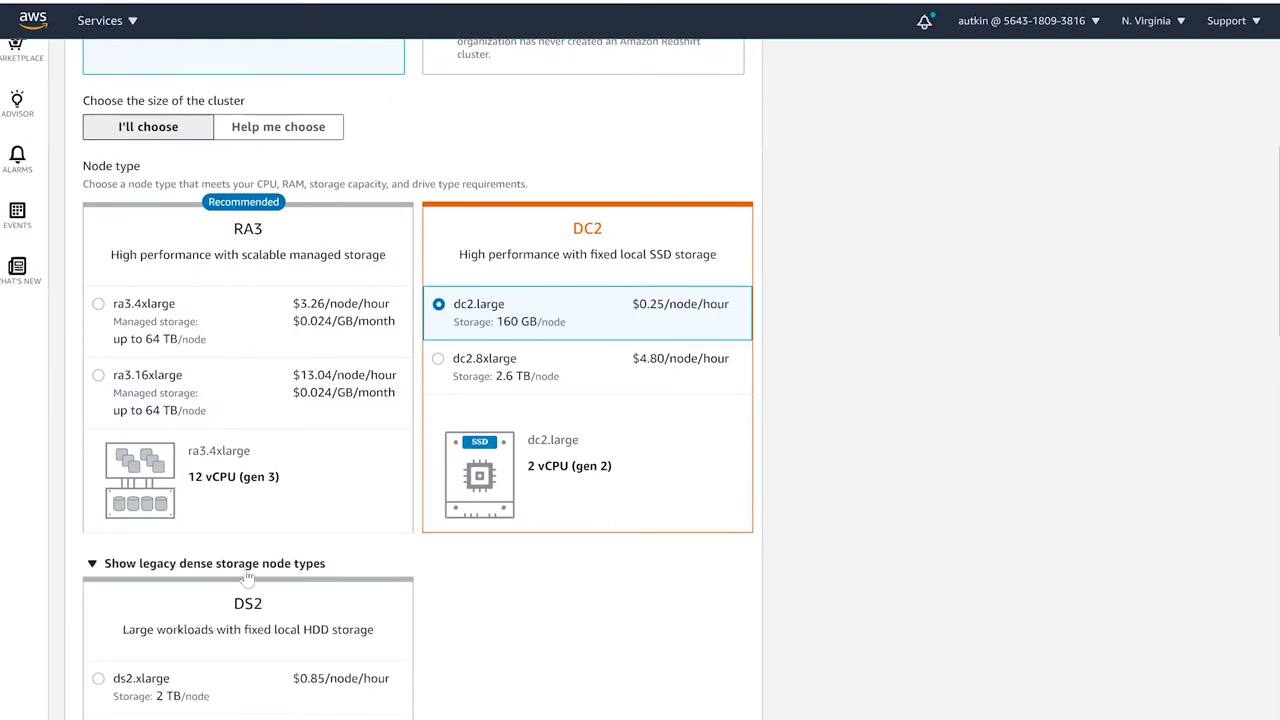
click(246, 564)
scroll(295, 582, down, 2)
scroll(341, 627, down, 1)
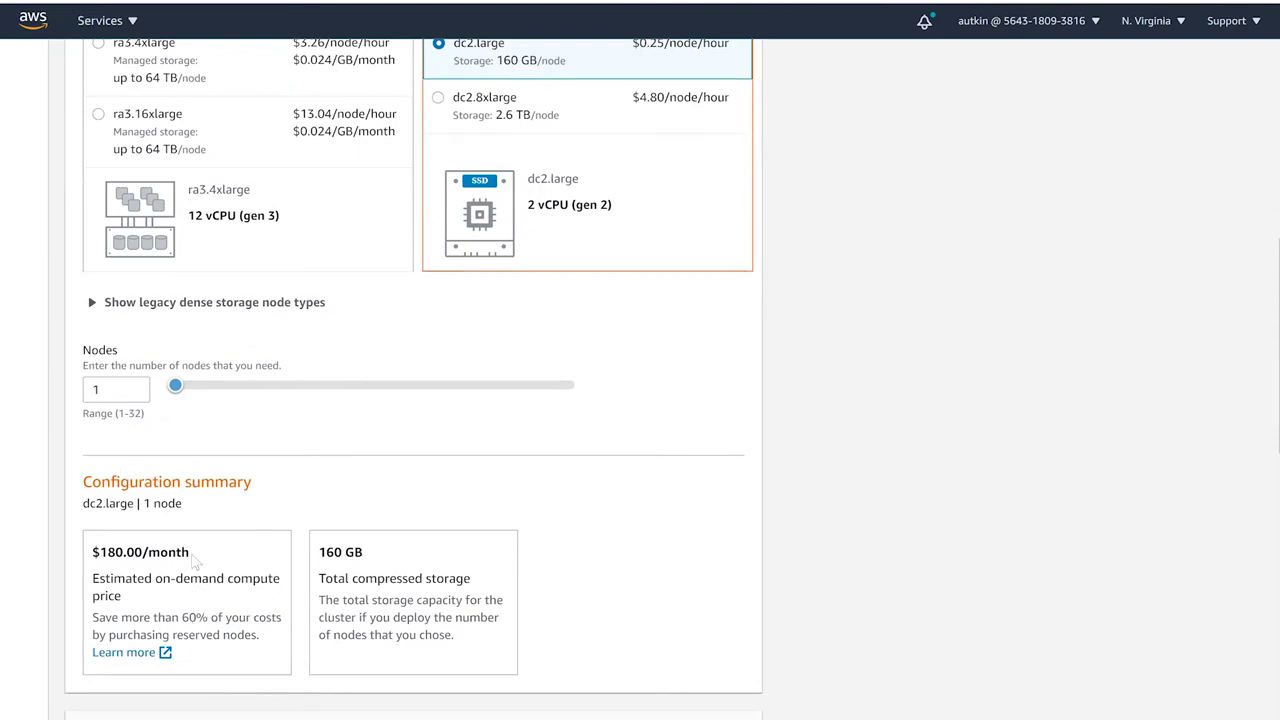
scroll(195, 562, up, 7)
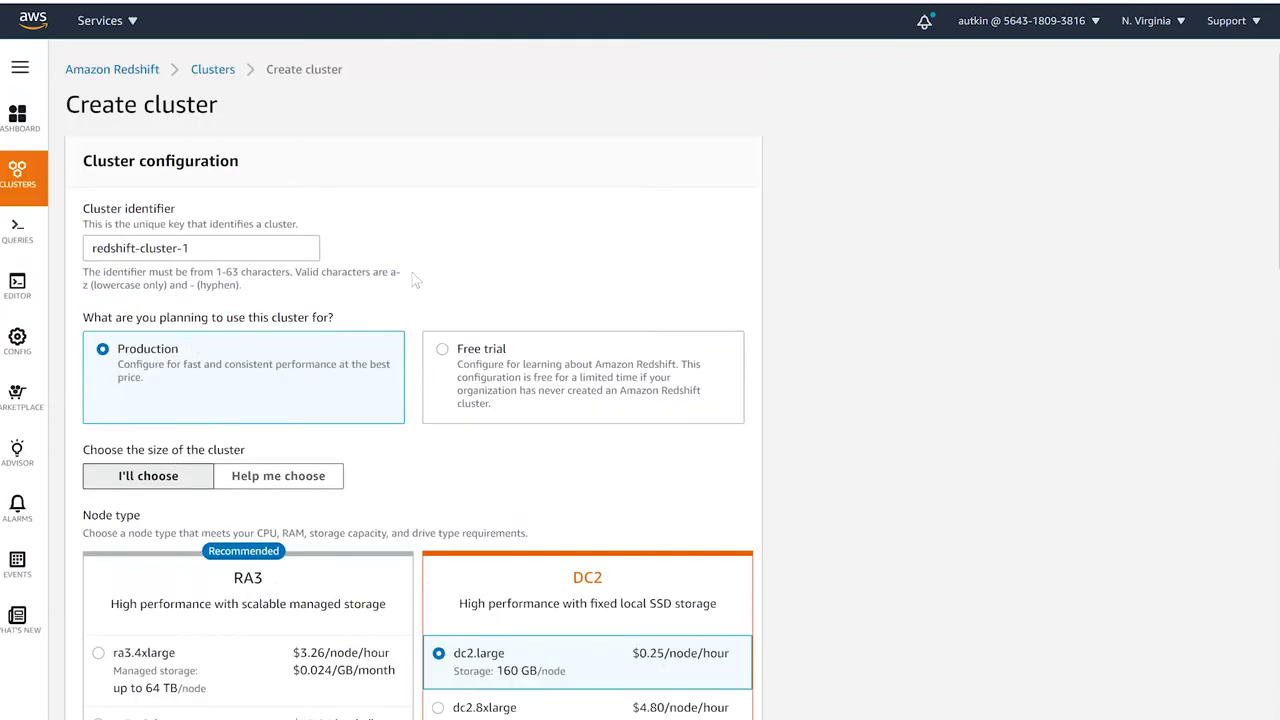
Leave cluster creation, select data-demo-redshift-cluster in the cluster list and review the actions available for it.
click(25, 130)
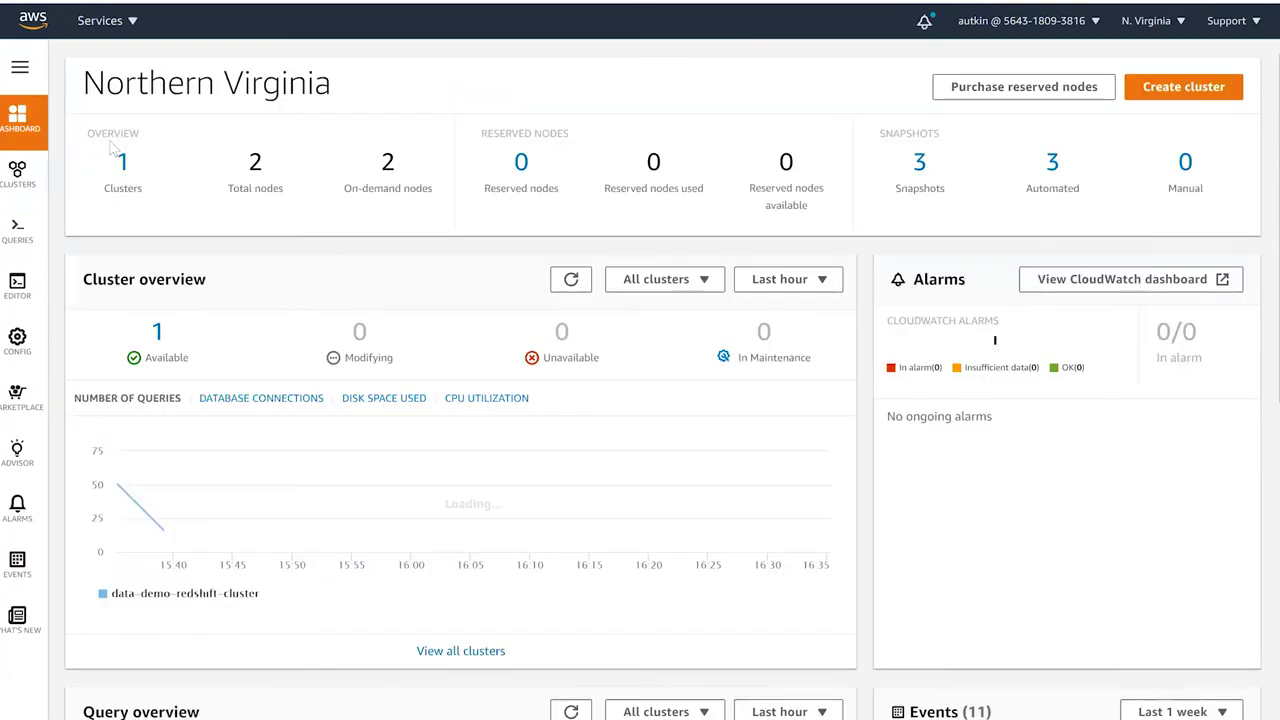
click(127, 172)
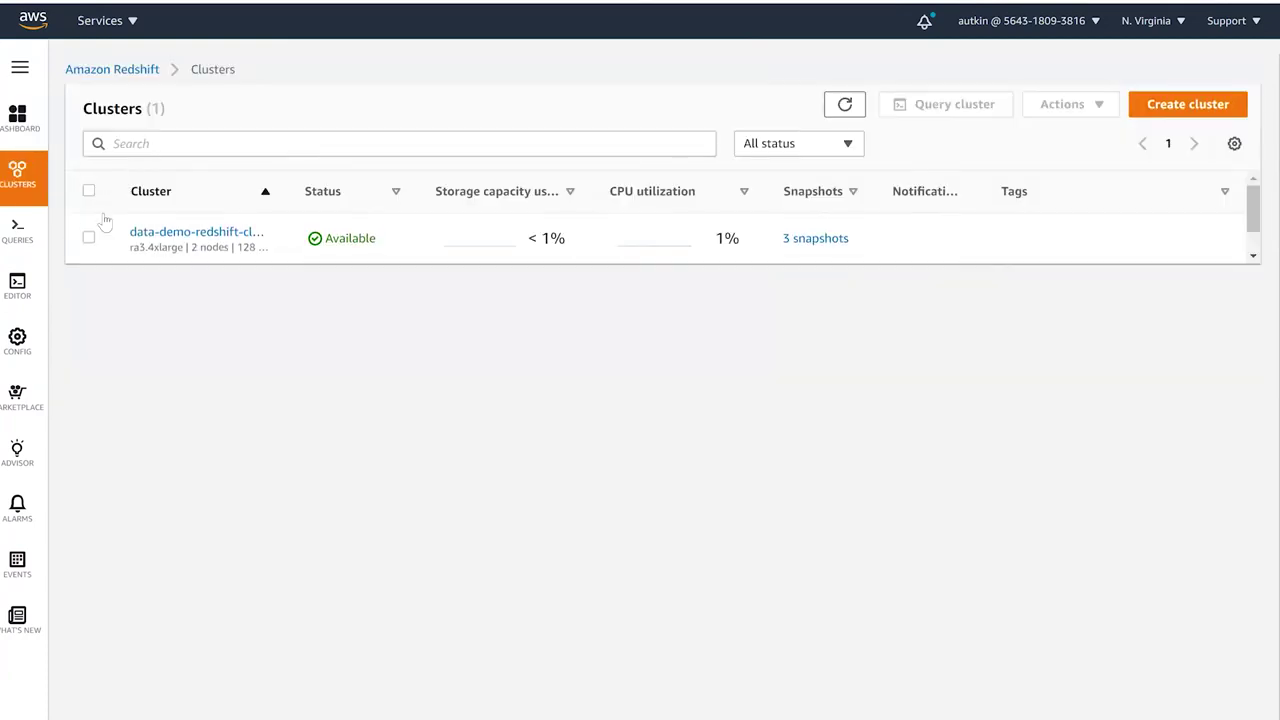
click(89, 242)
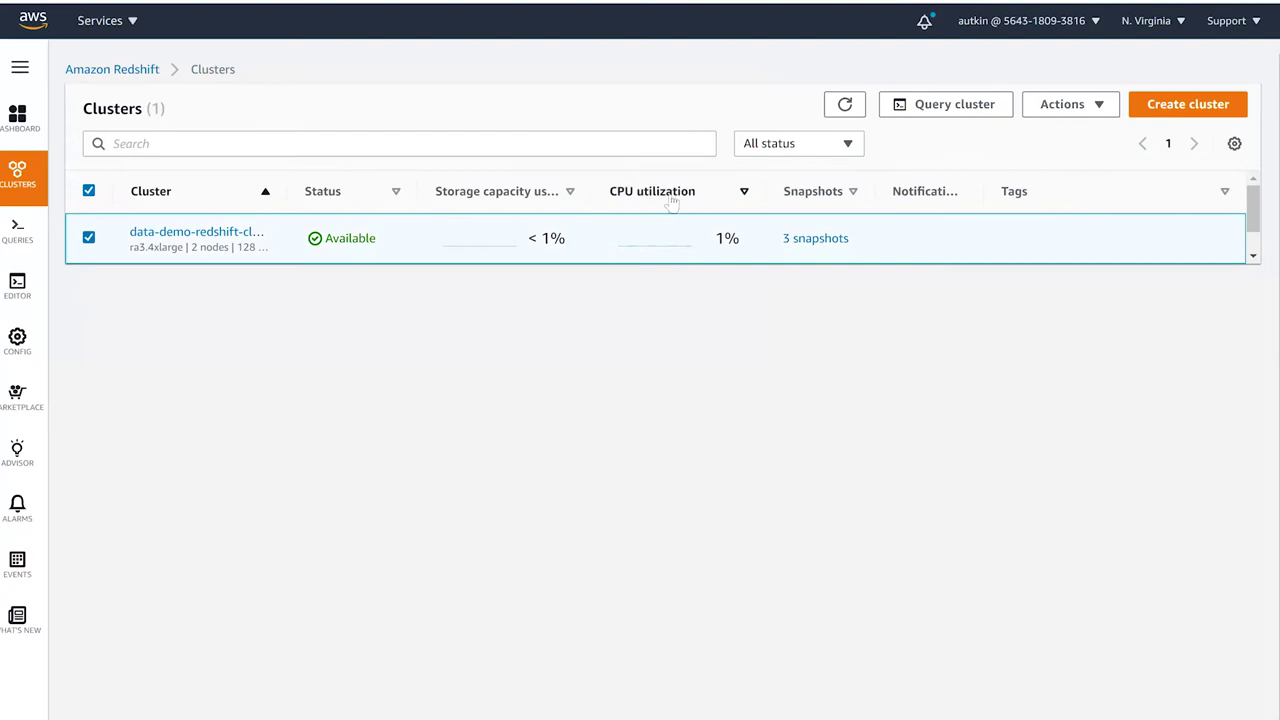
click(1062, 108)
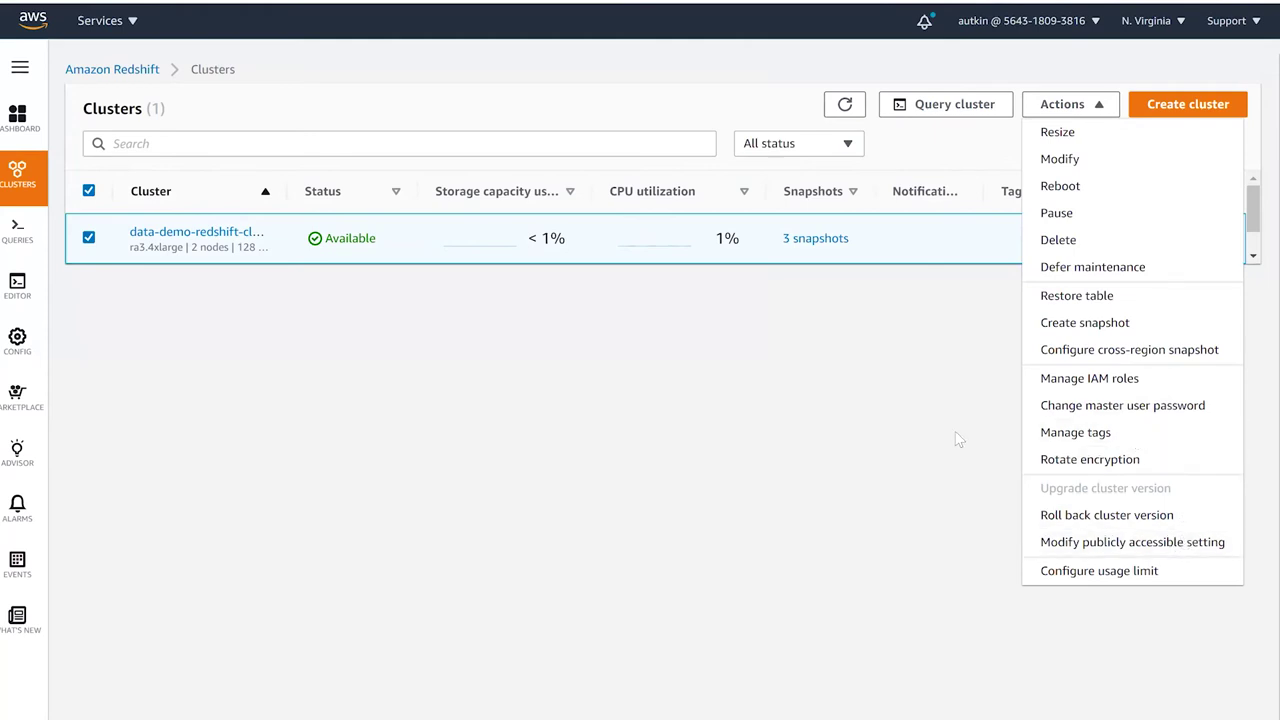
click(809, 432)
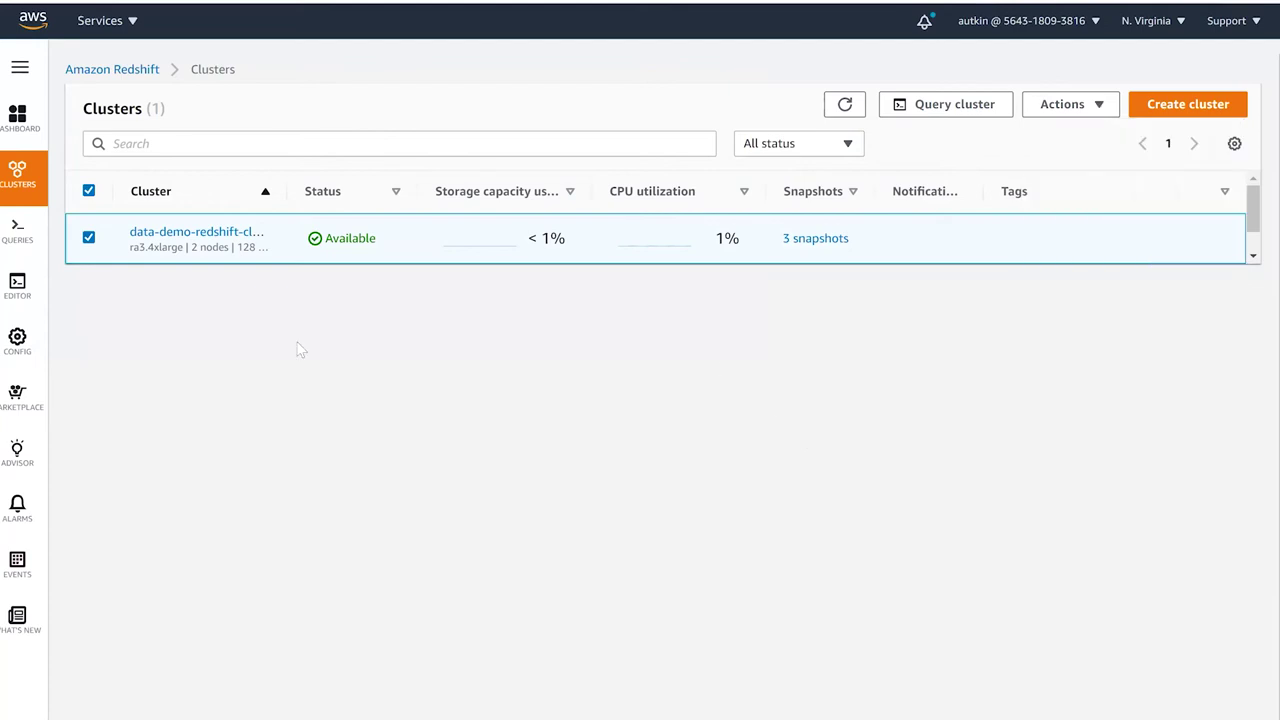
Open the Redshift query editor and read through the SQL statements in Query 1, including the rs_submissions_all table definition.
mouse_move(30, 297)
click(82, 290)
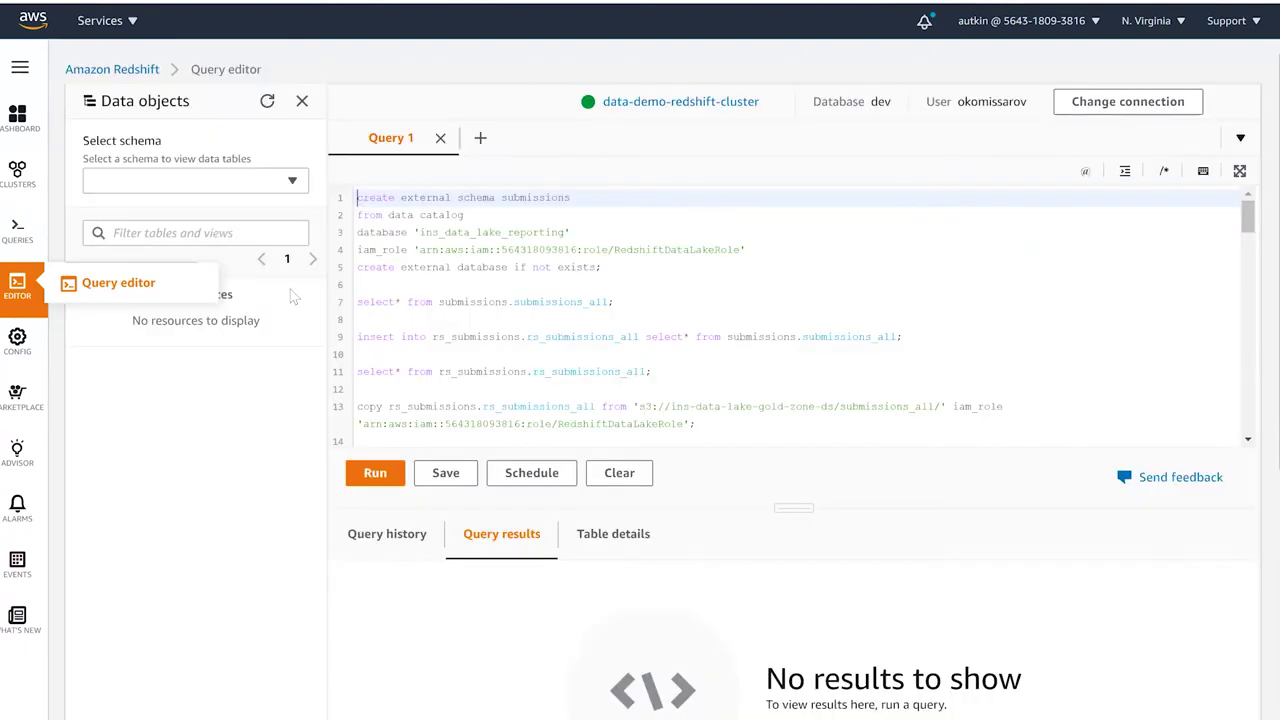
click(531, 302)
scroll(518, 315, down, 1)
scroll(518, 315, down, 1)
click(520, 318)
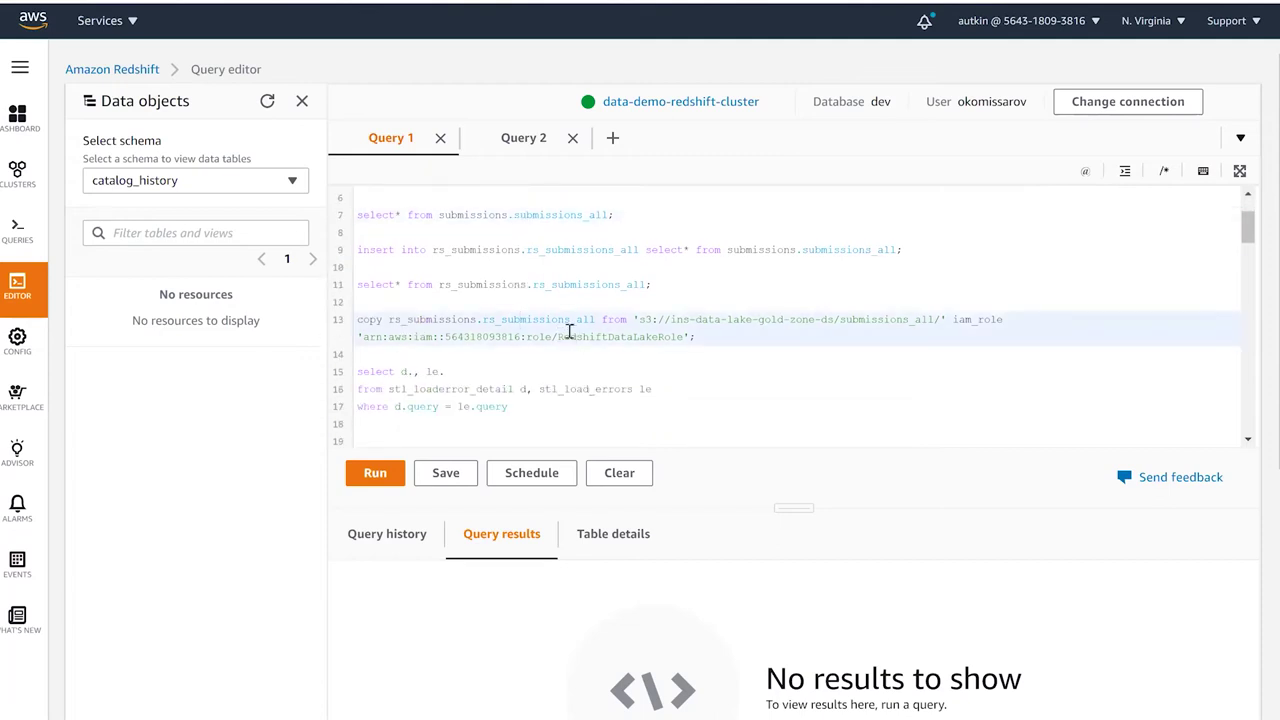
scroll(567, 330, down, 2)
scroll(565, 328, down, 2)
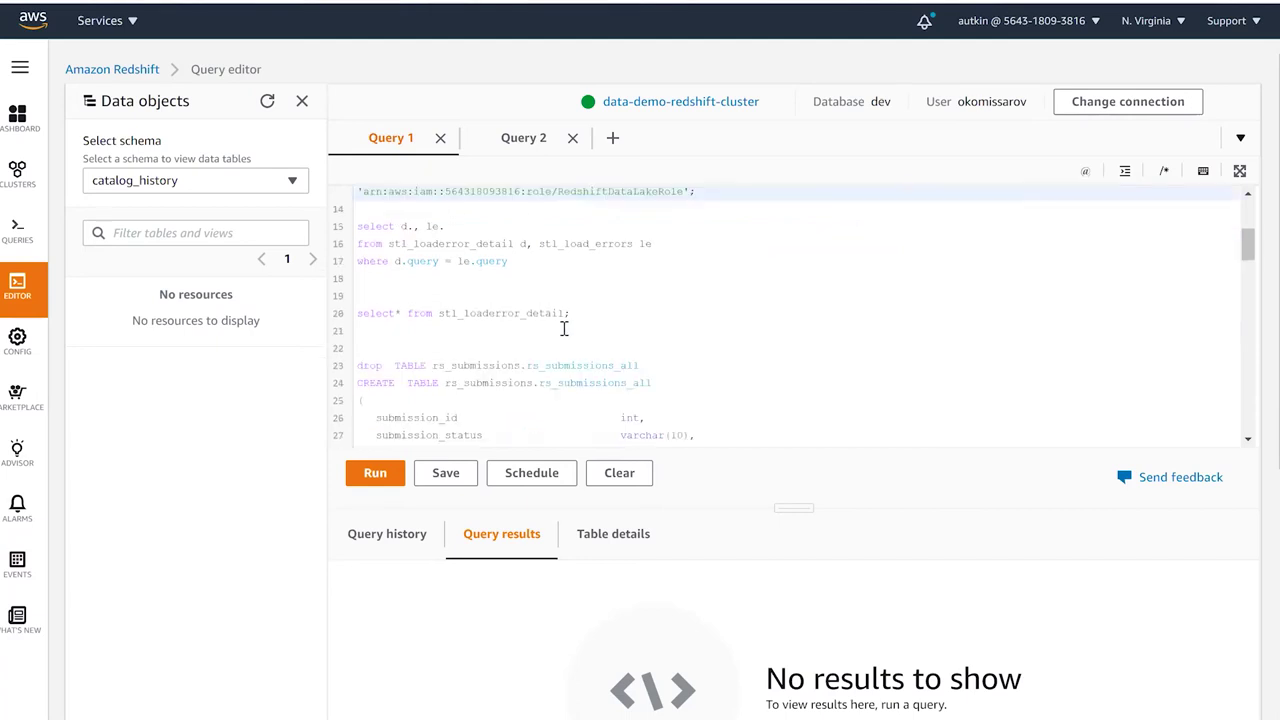
click(527, 328)
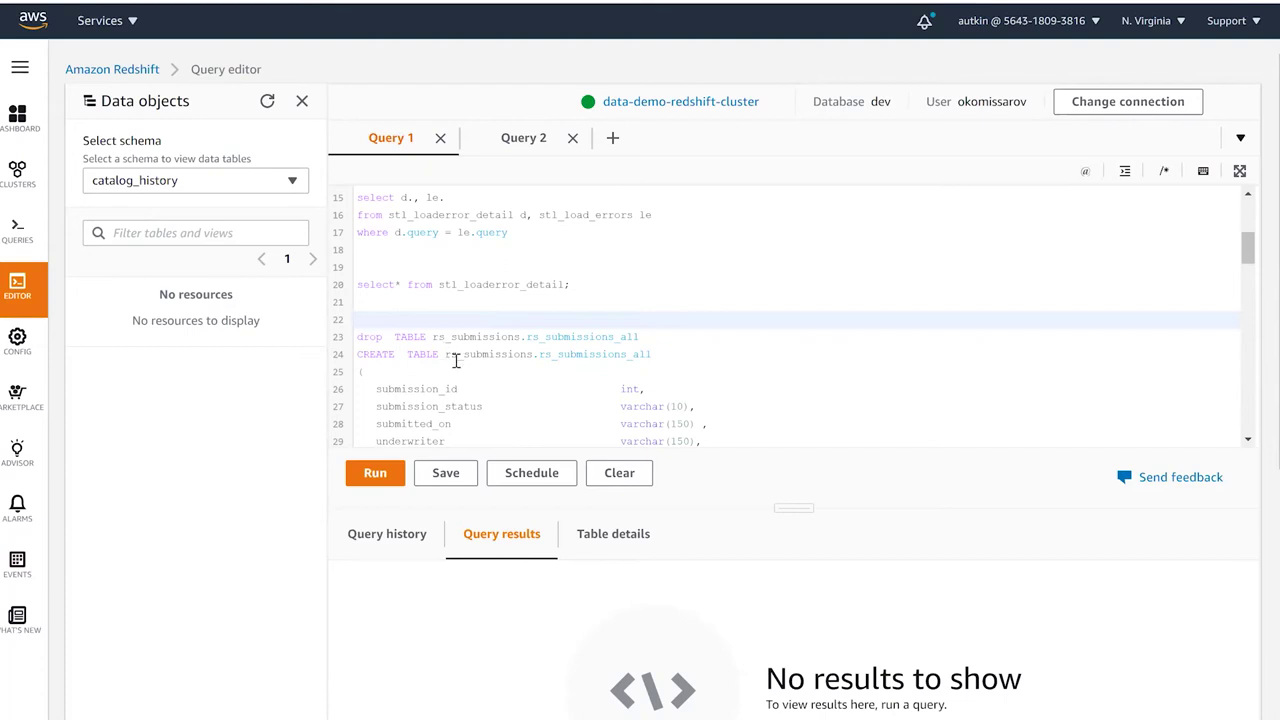
scroll(454, 365, up, 7)
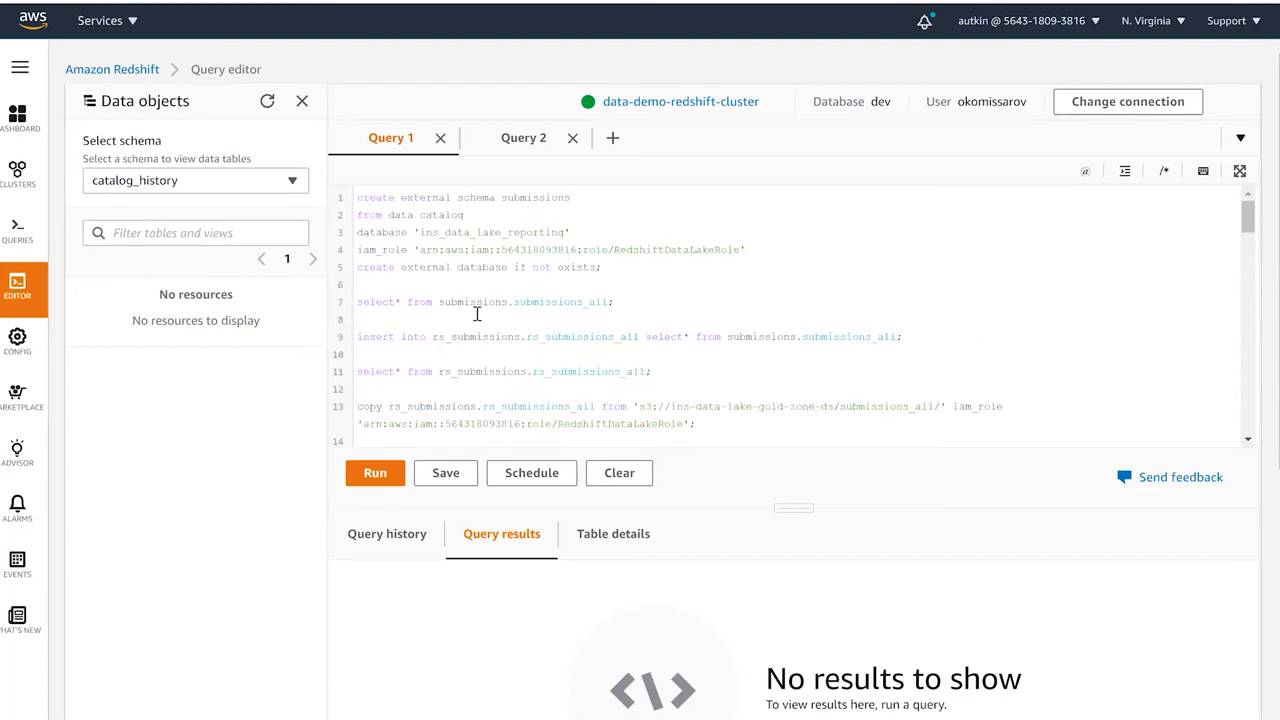
Highlight the create external schema submissions statement and the copy statement that loads rs_submissions_all from the gold zone S3 location.
click(620, 266)
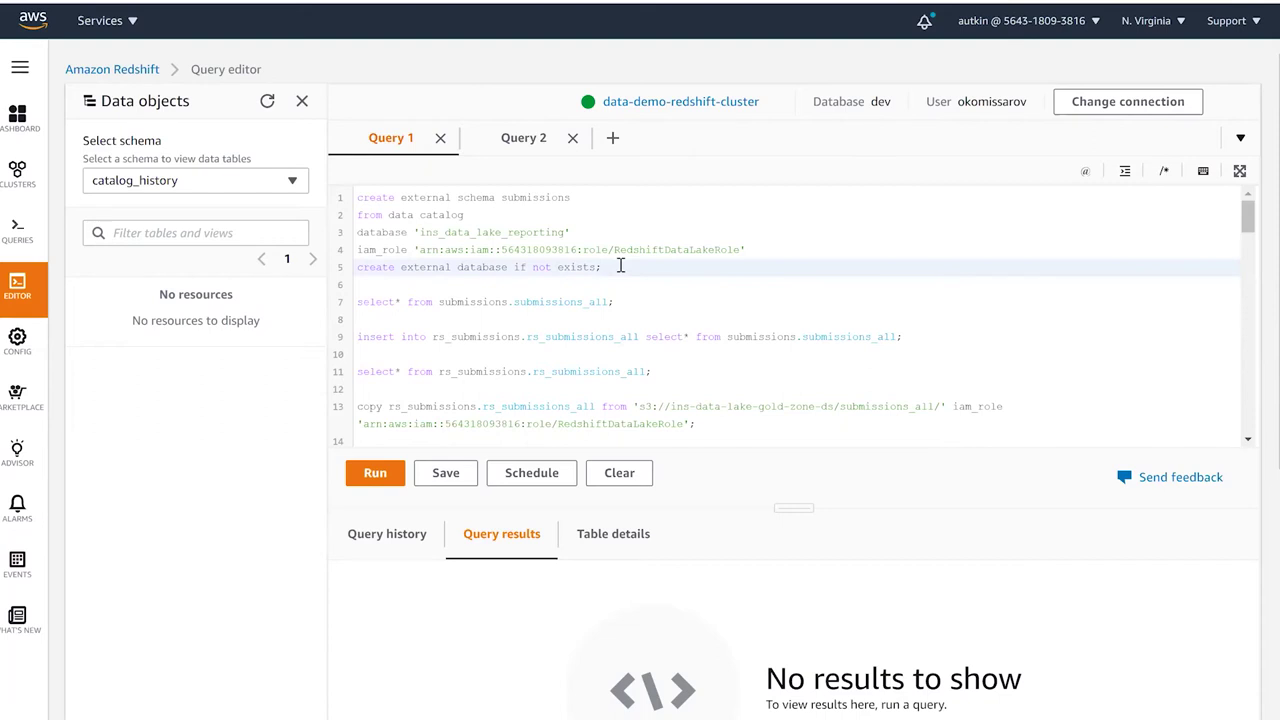
shift+click(340, 197)
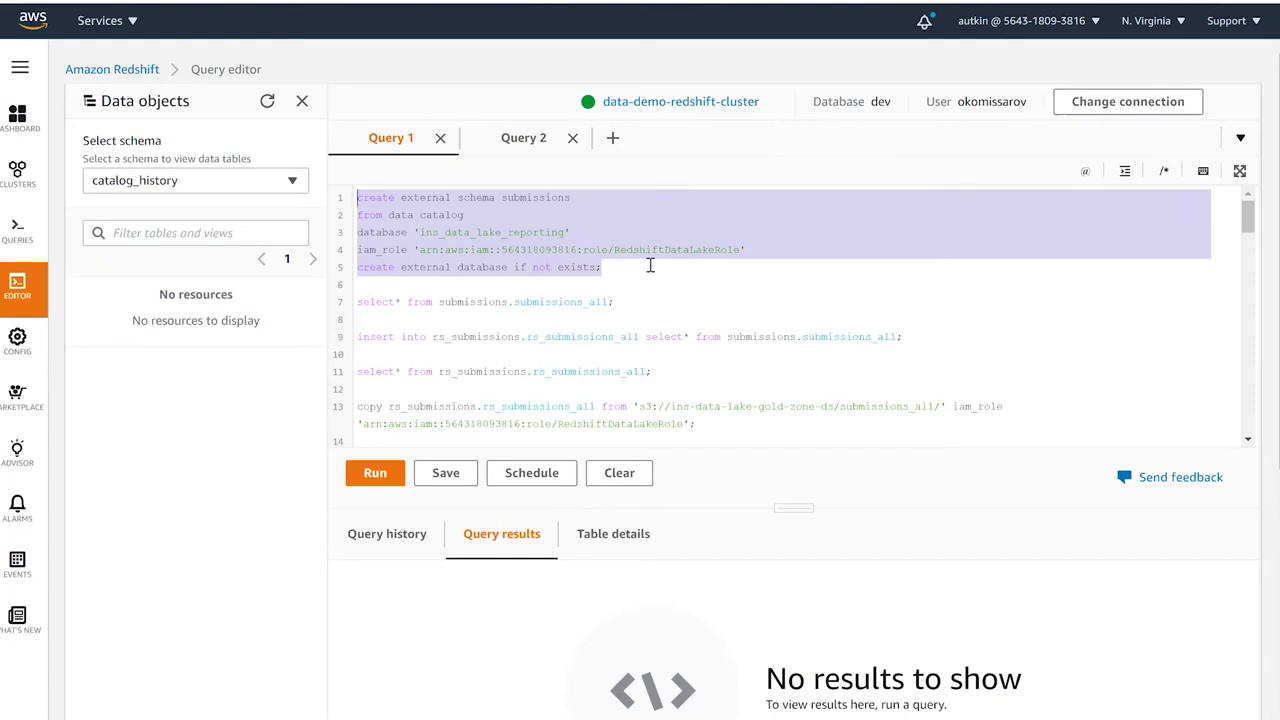
click(610, 268)
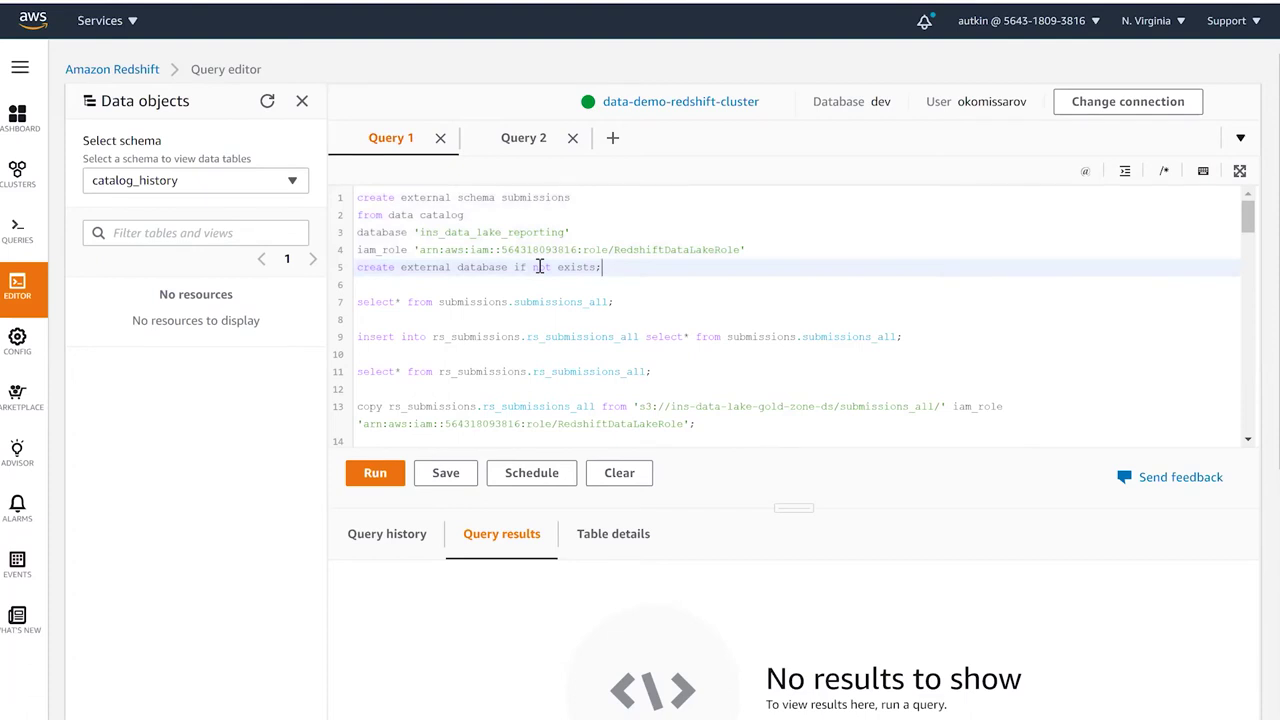
scroll(522, 345, down, 3)
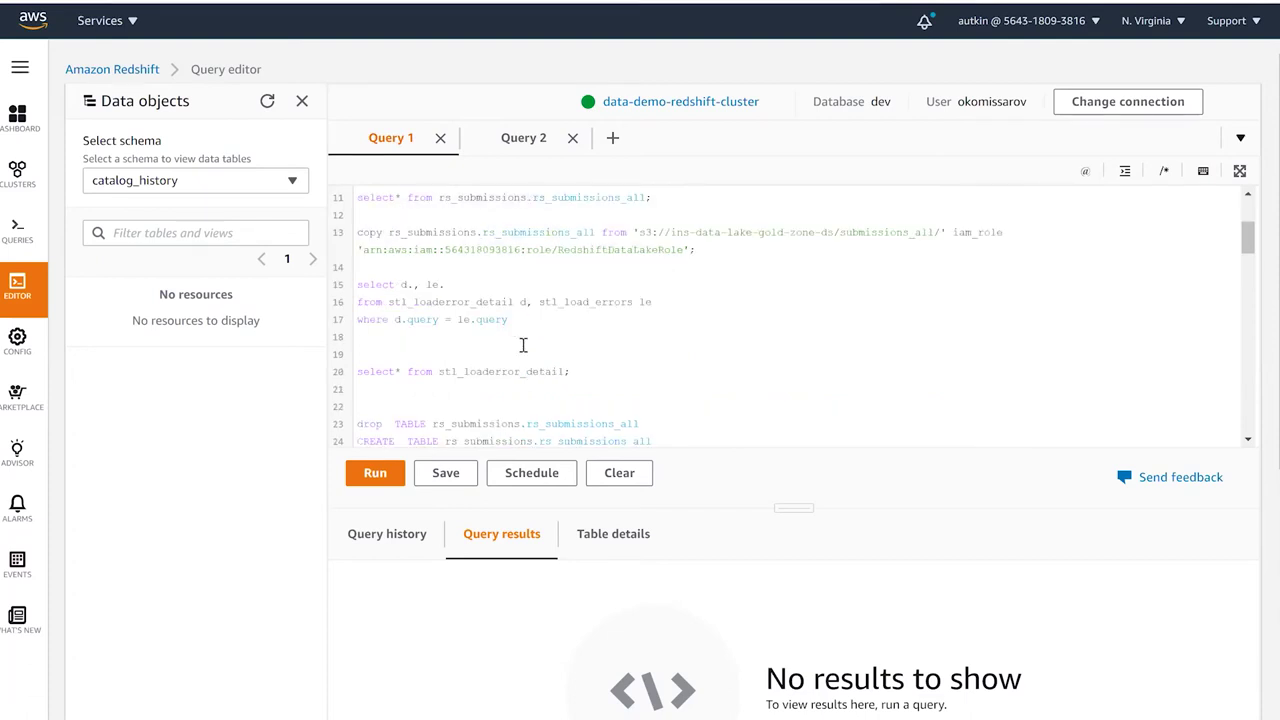
drag(703, 251, 344, 236)
click(503, 284)
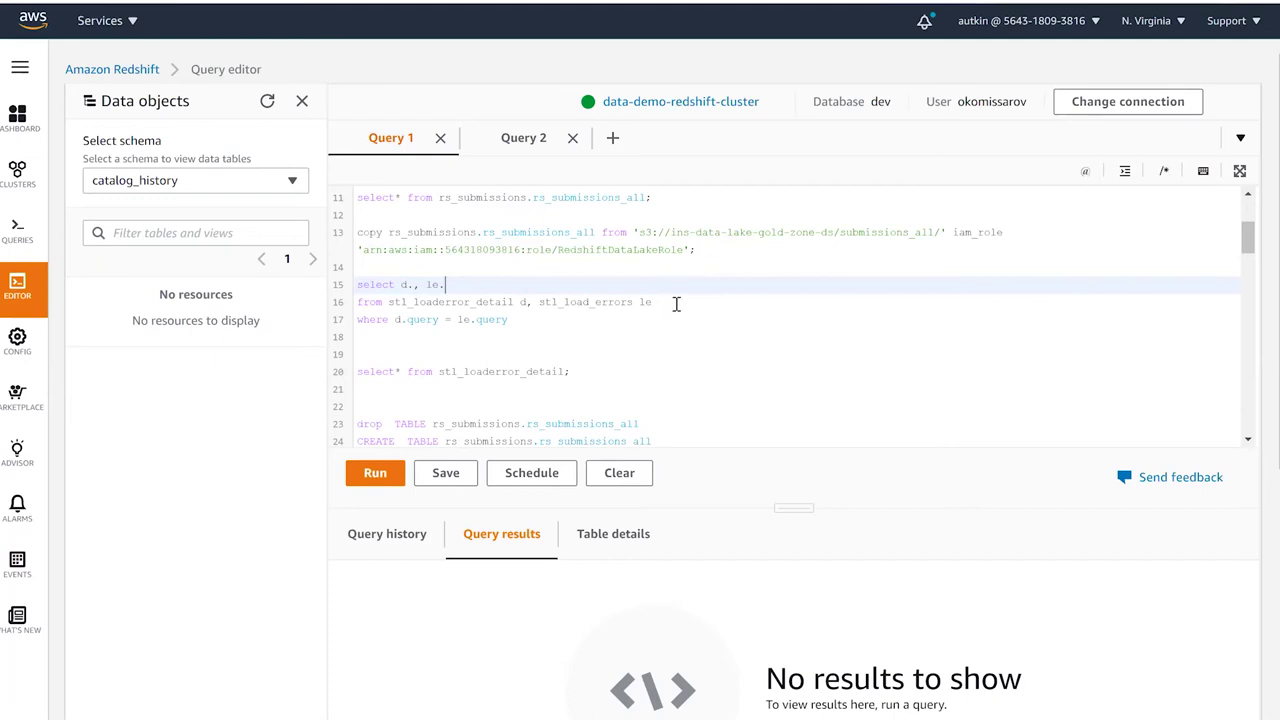
click(696, 254)
text(;)
scroll(424, 329, up, 5)
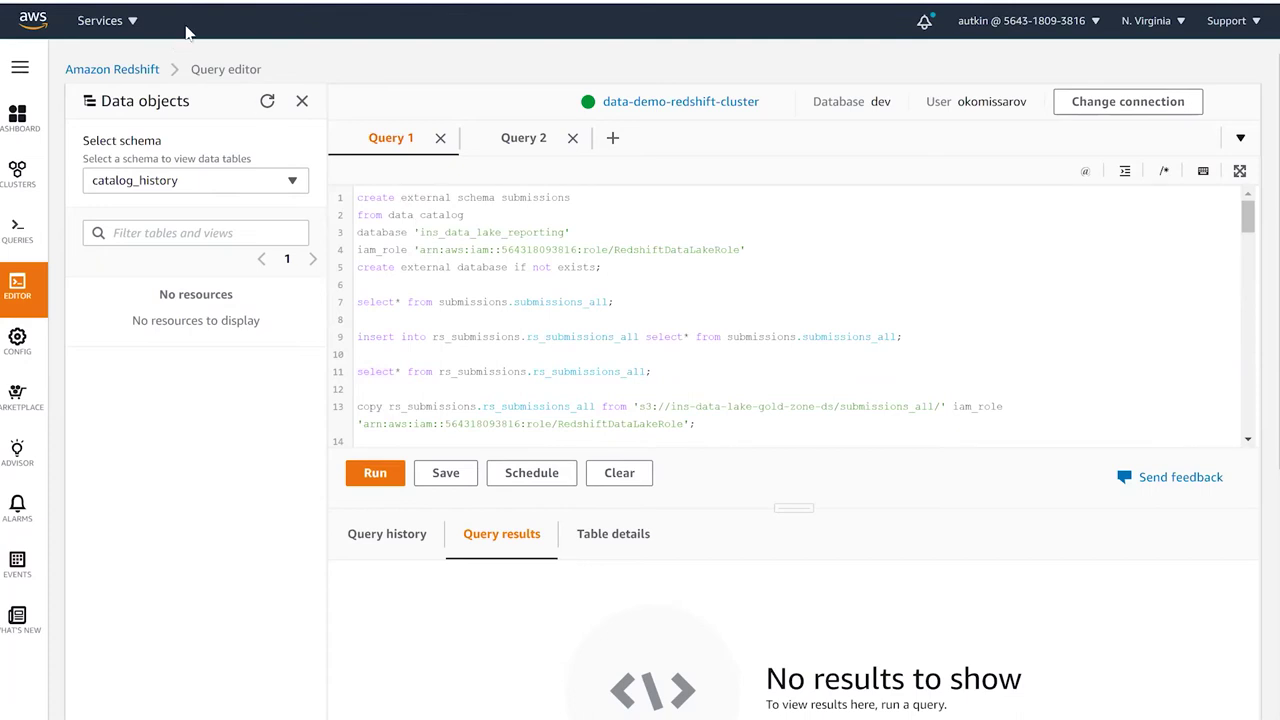
Search the AWS services for "qui" and open QuickSight.
click(124, 27)
text(qui)
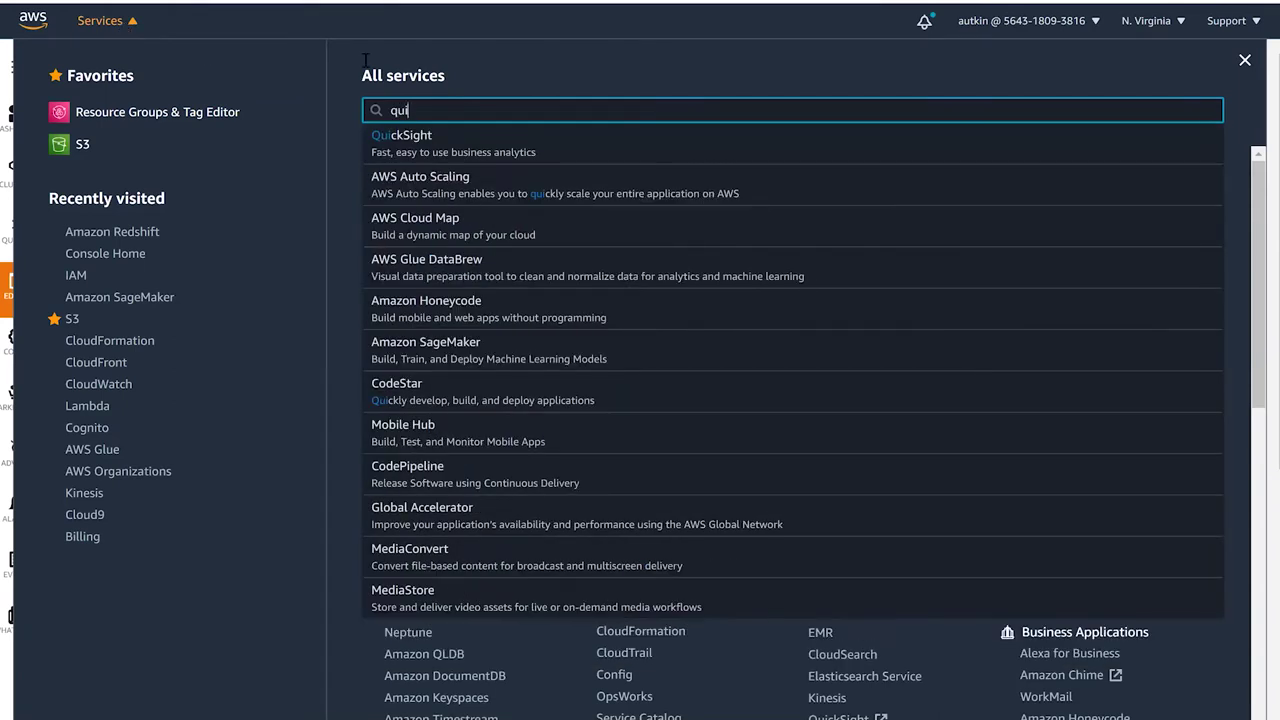
click(427, 158)
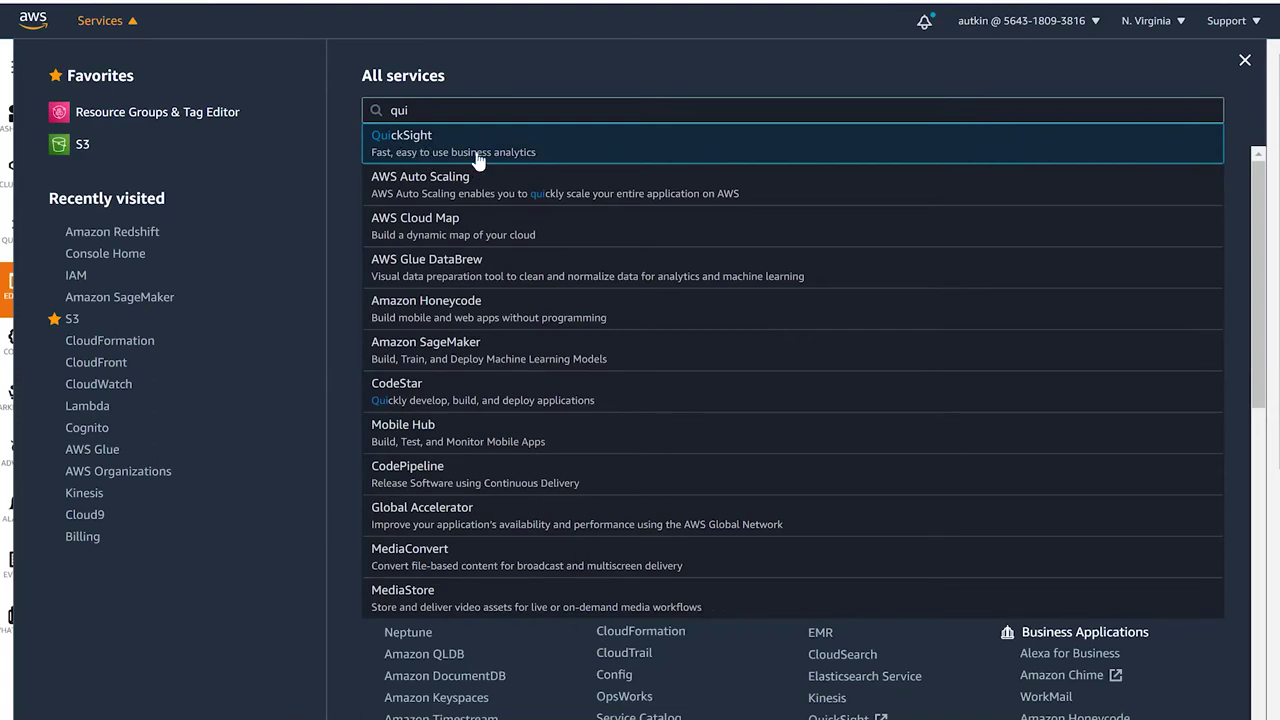
click(446, 162)
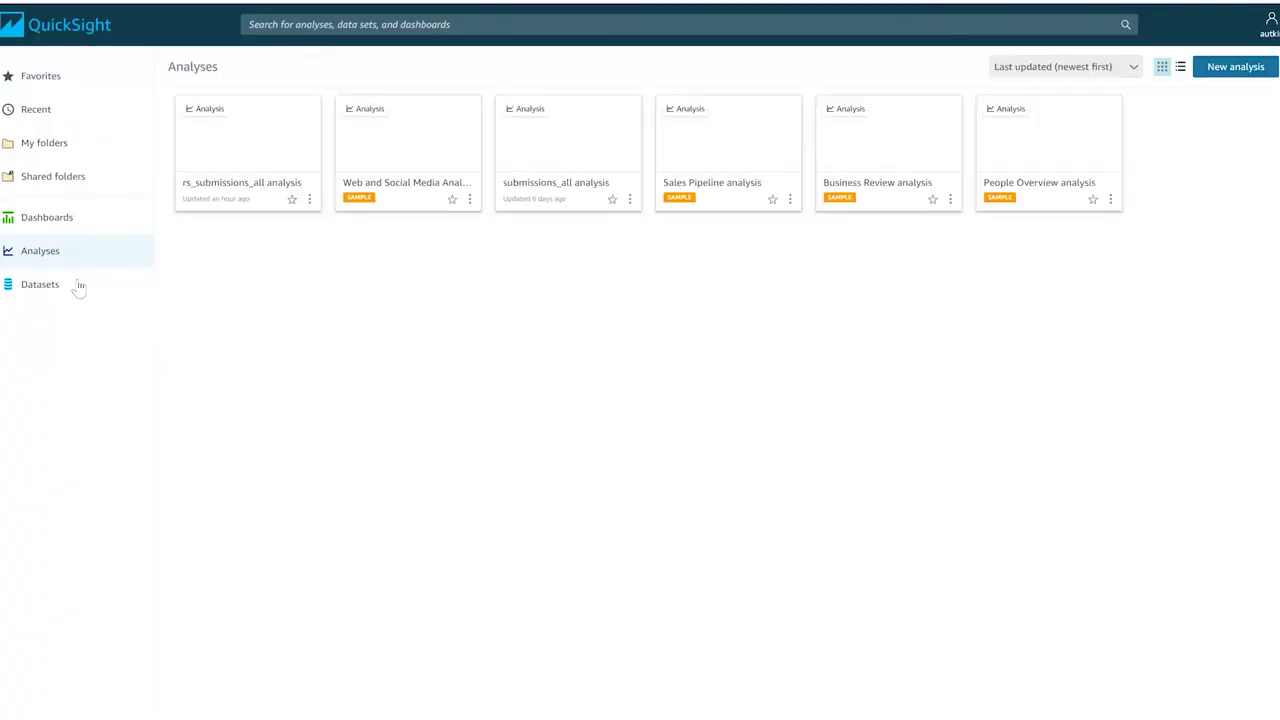
View the QuickSight datasets, examine the data sources available for a new dataset, and return to the data sets.
click(40, 285)
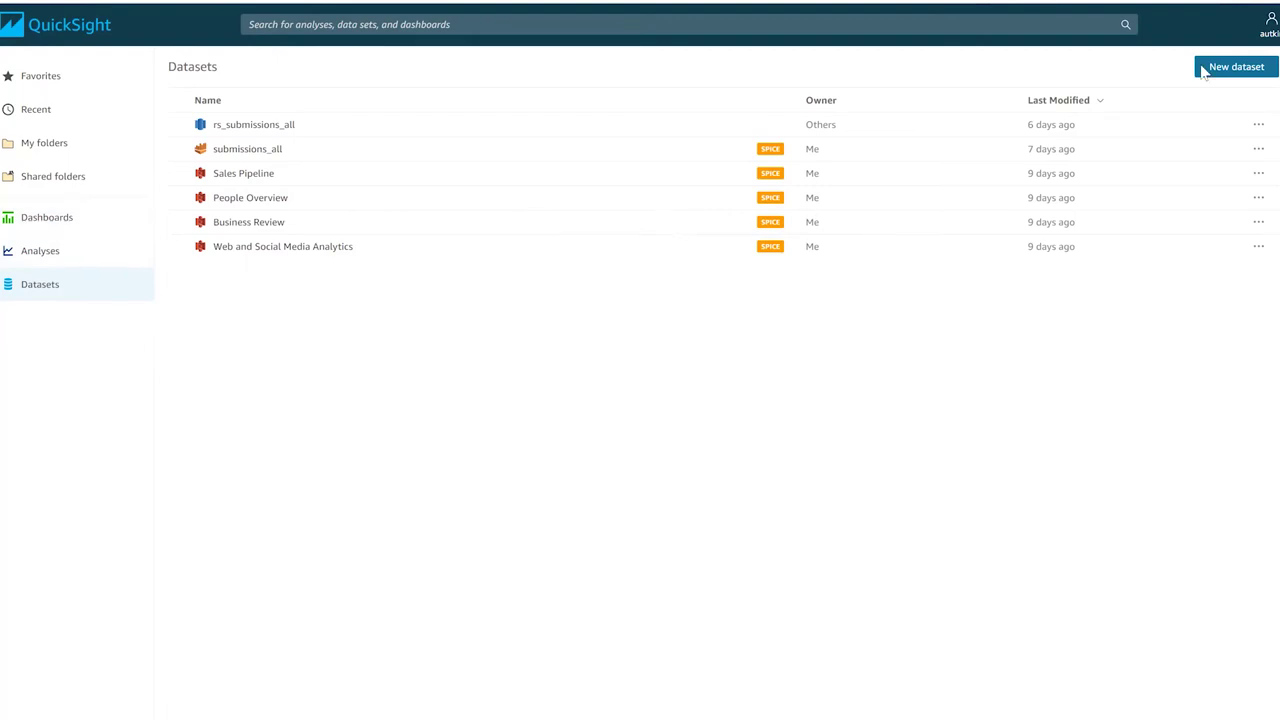
click(1237, 68)
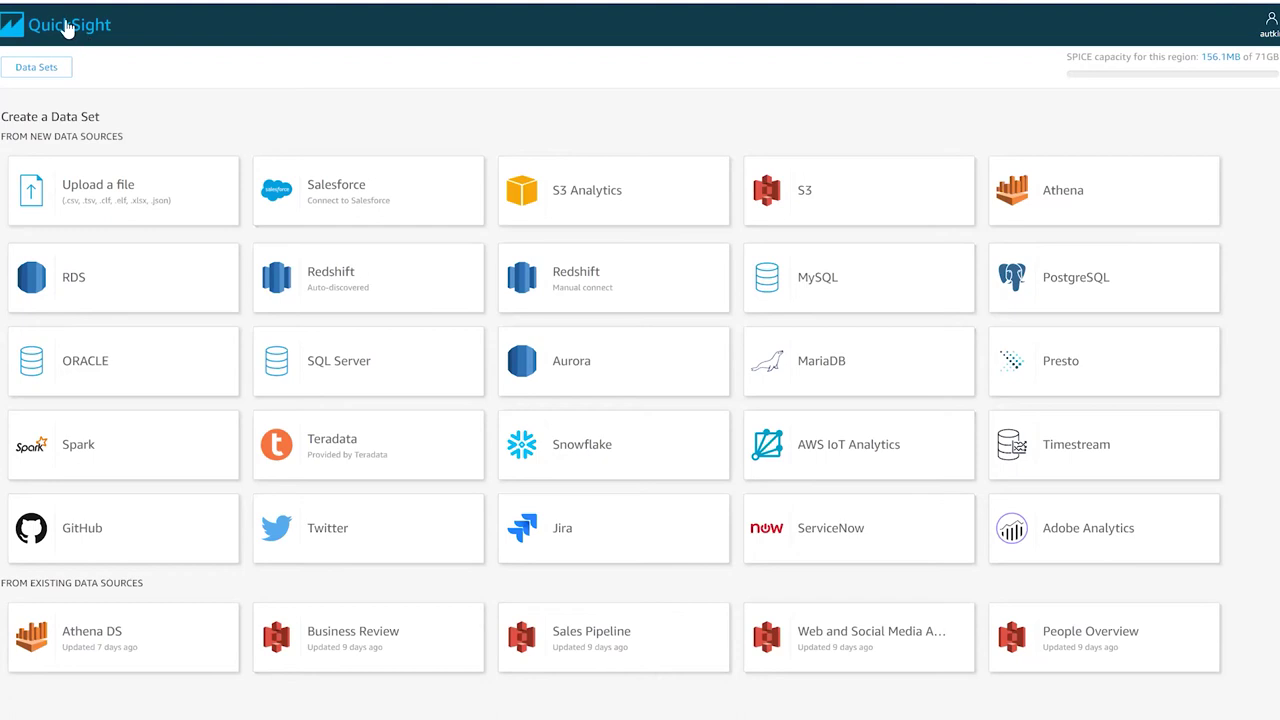
click(38, 67)
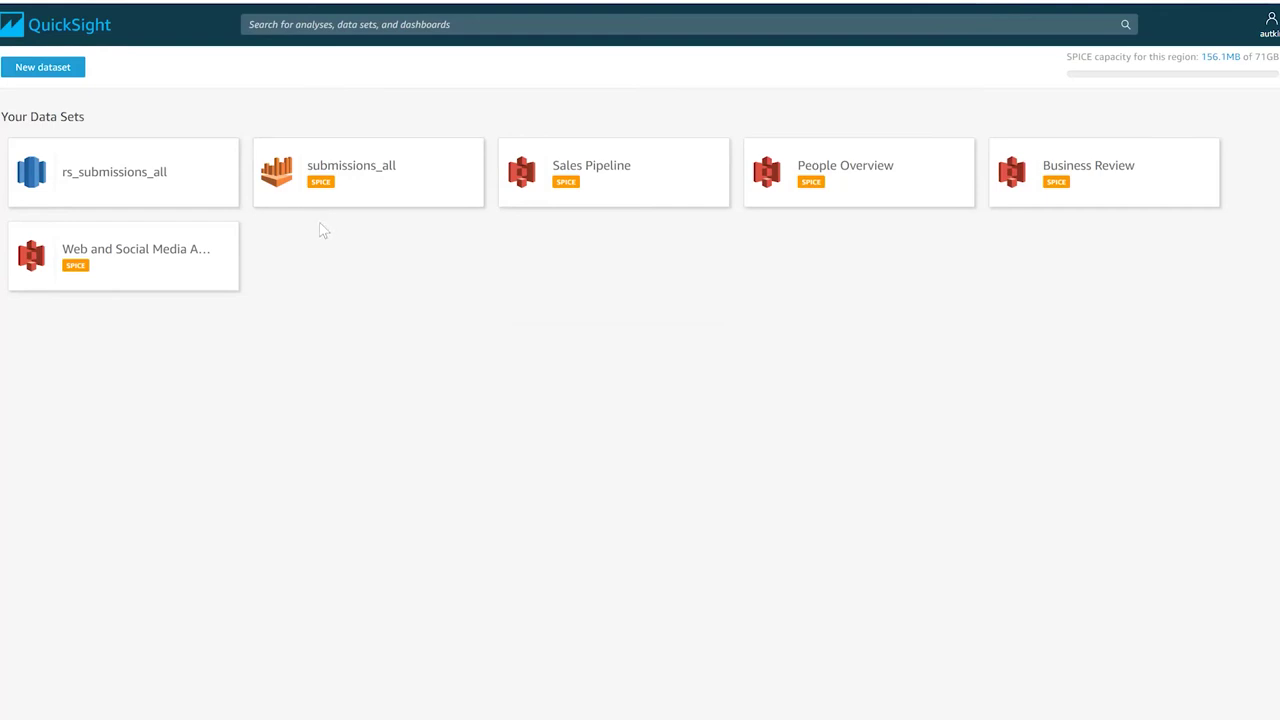
Open the submissions_all dataset for editing and examine its options for adding data without adding a table.
click(375, 200)
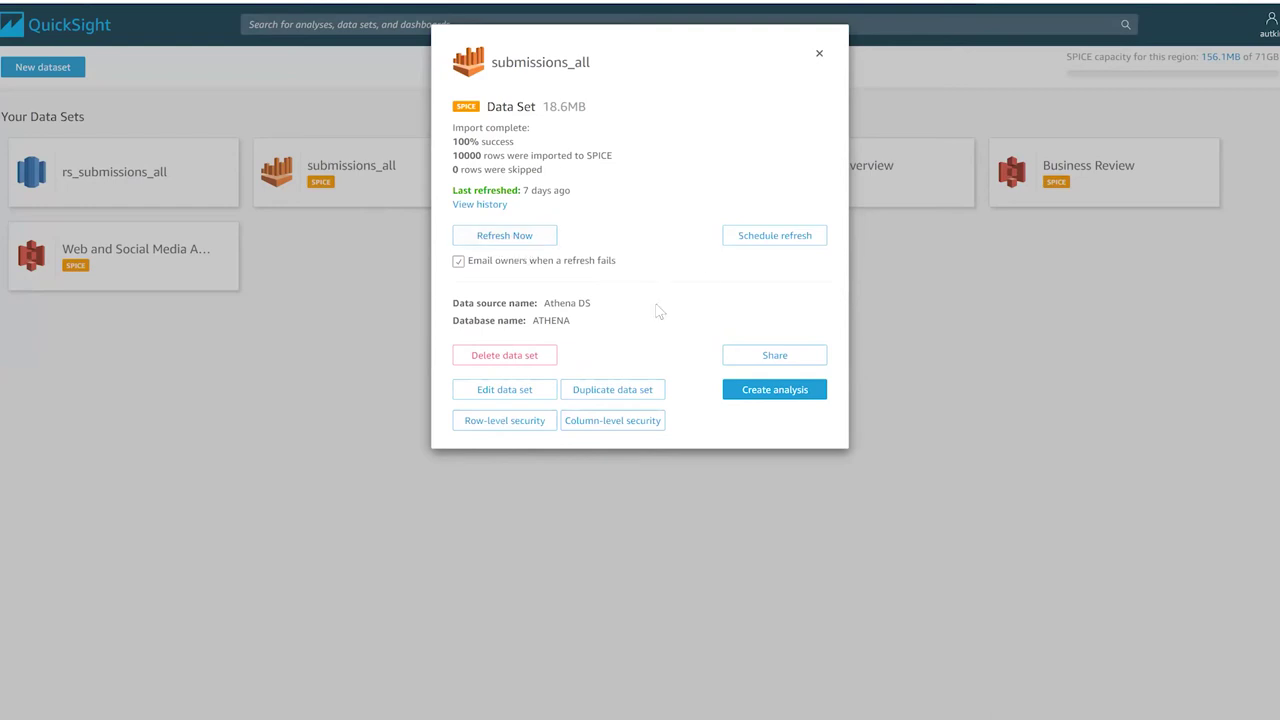
click(535, 399)
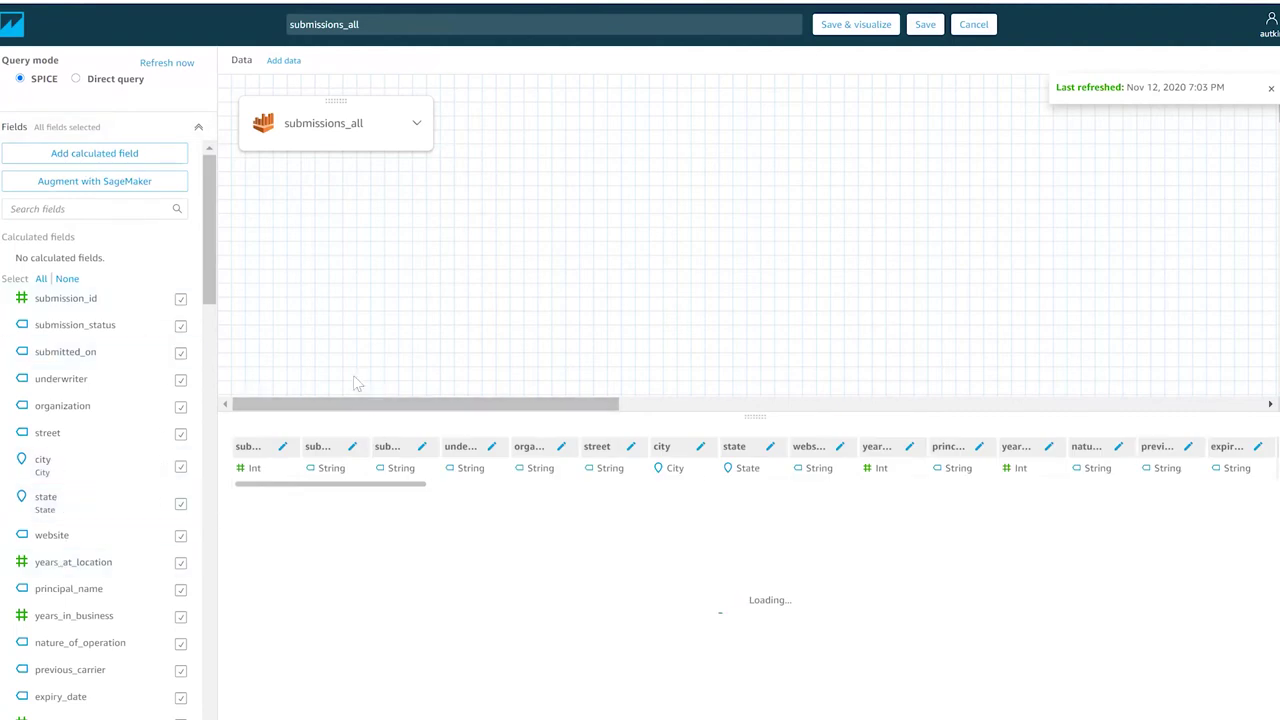
click(295, 70)
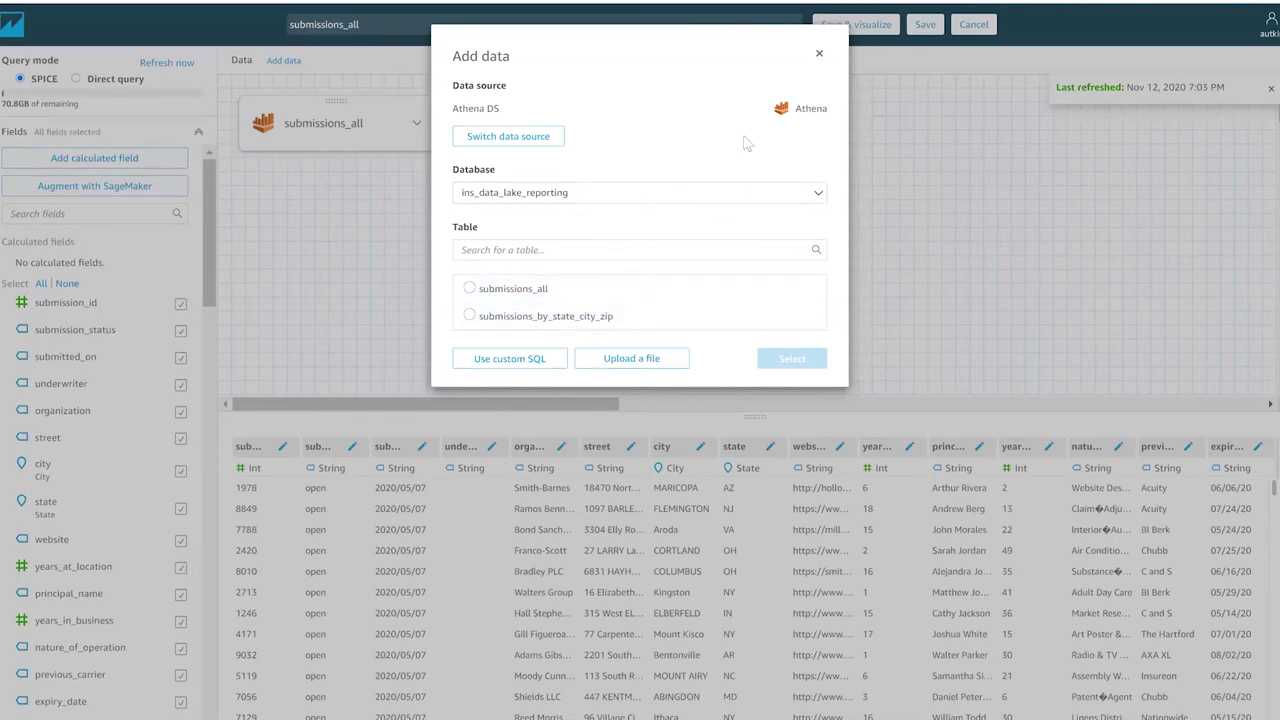
click(819, 54)
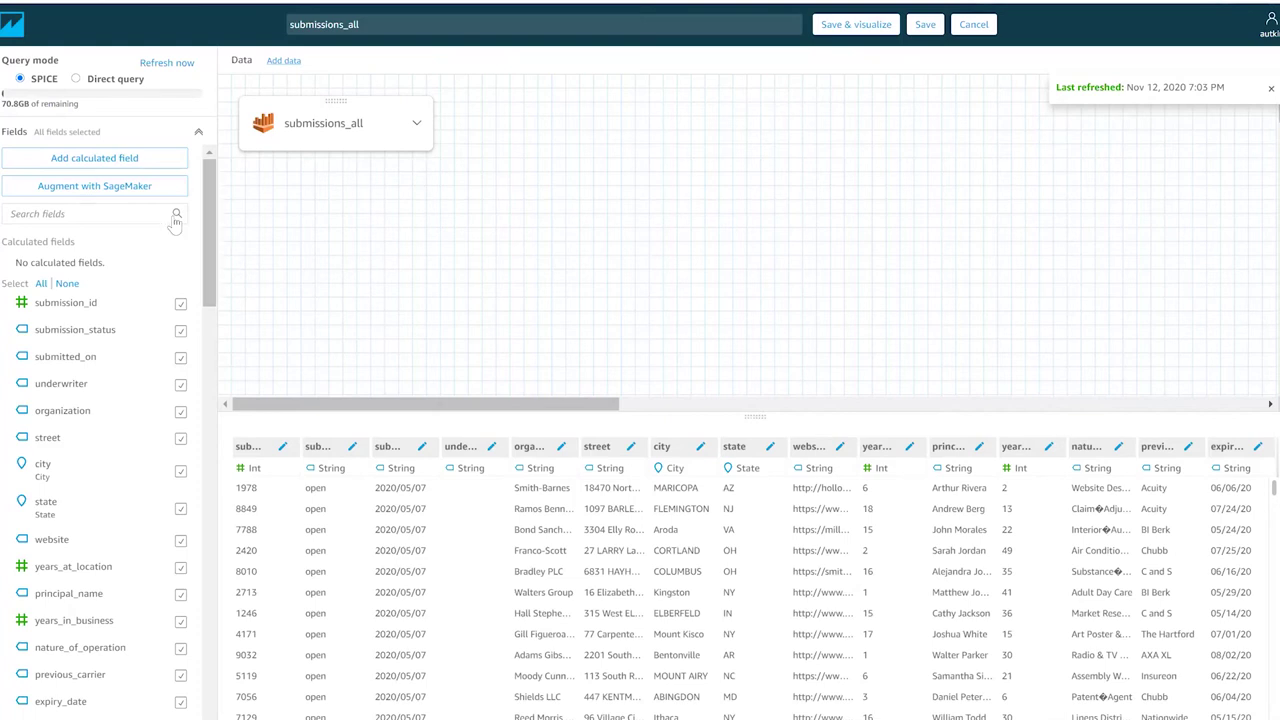
Open the rs_submissions_all analysis and examine which data sets can be added to it, cancelling the selection.
click(28, 38)
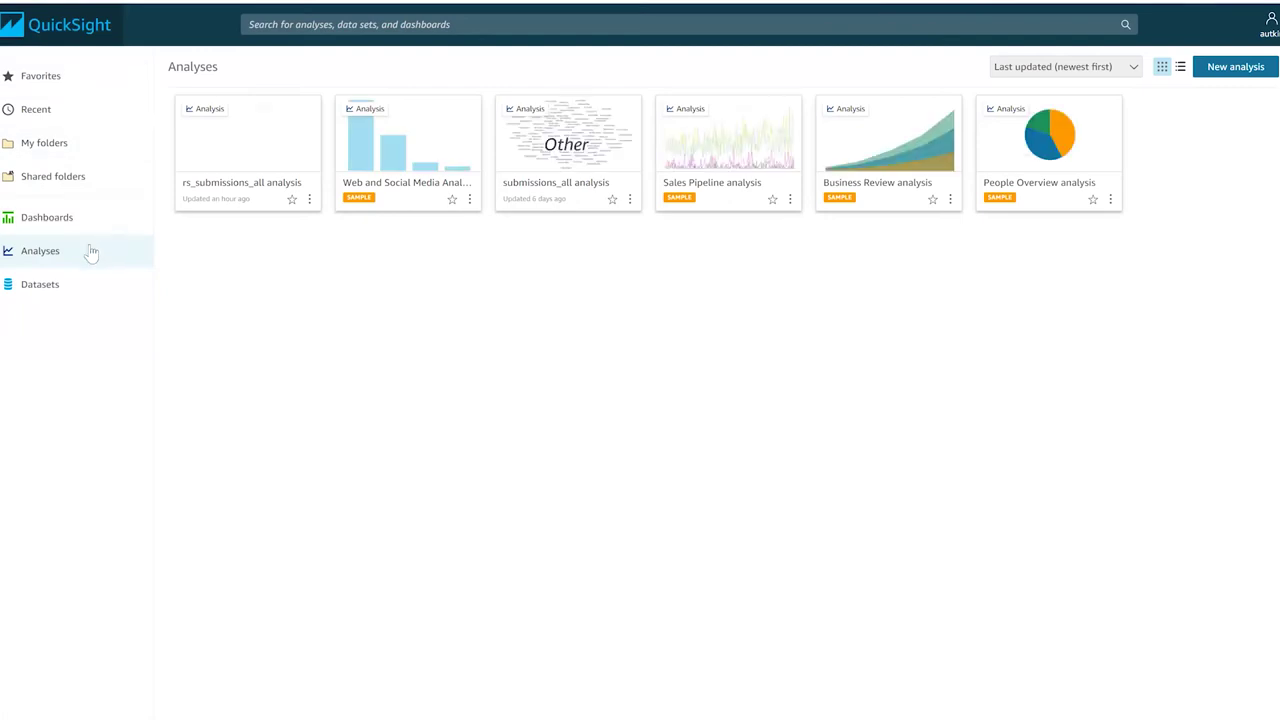
click(237, 163)
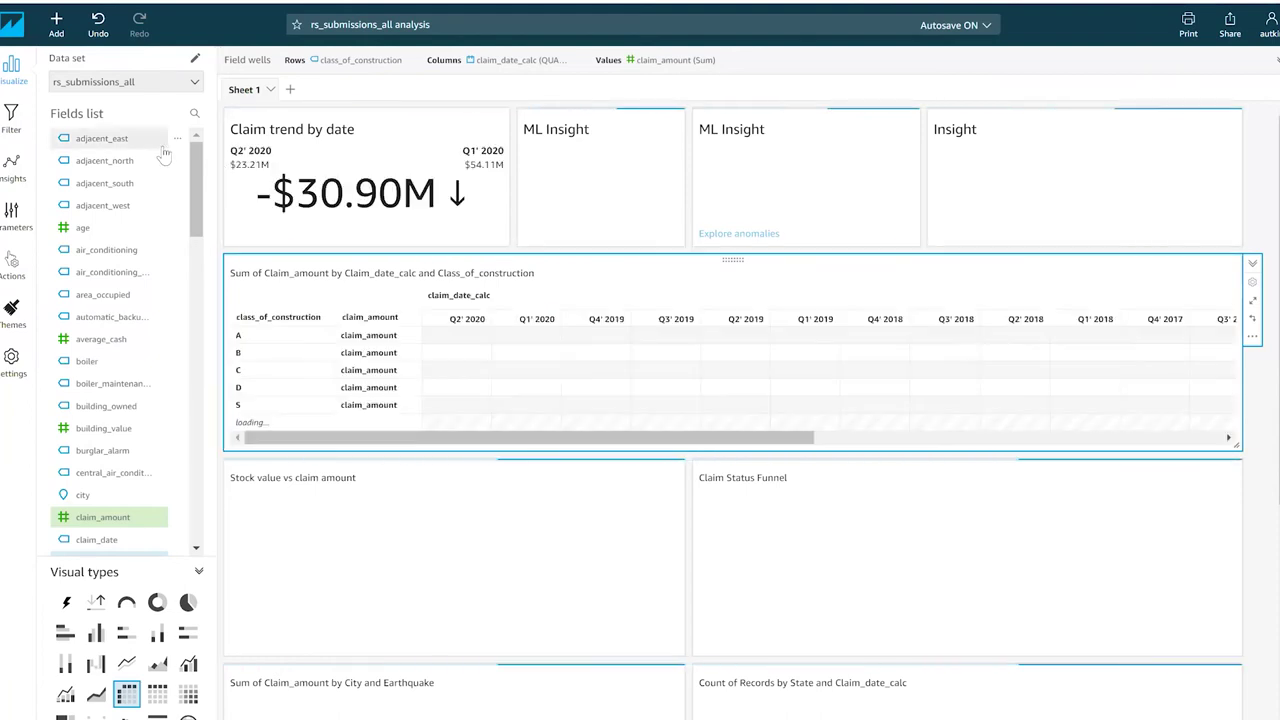
click(190, 84)
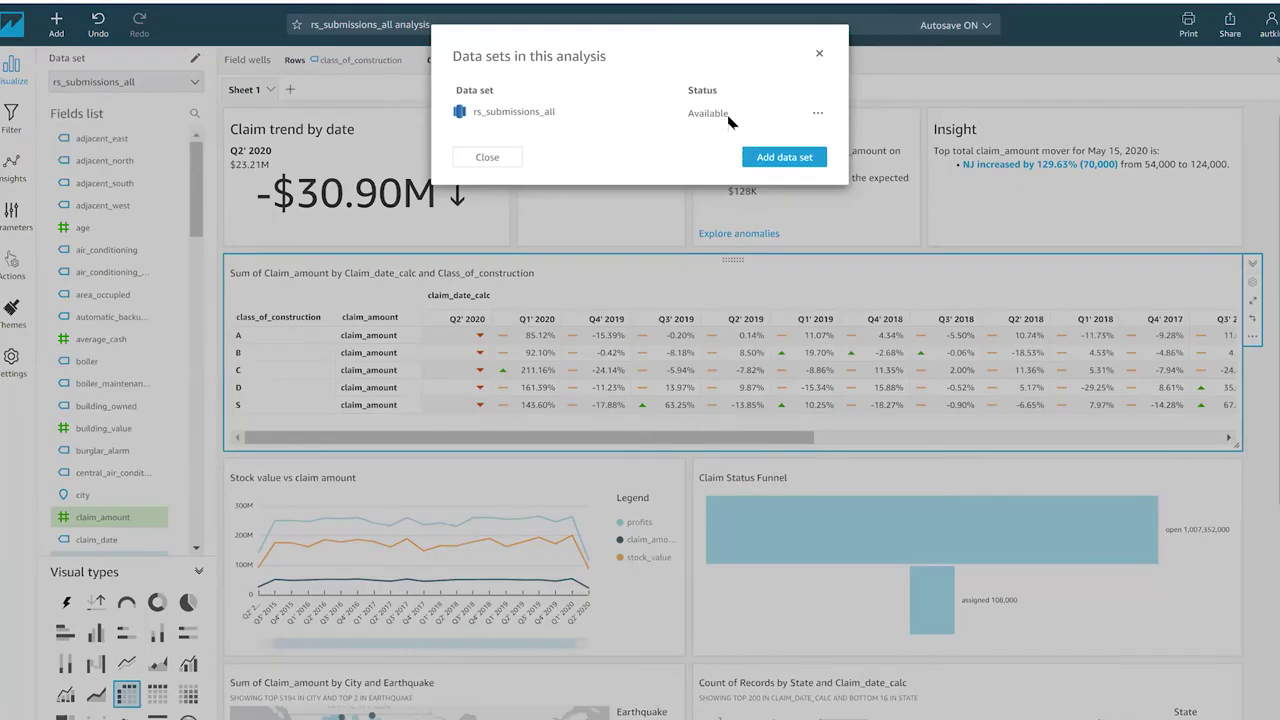
click(767, 162)
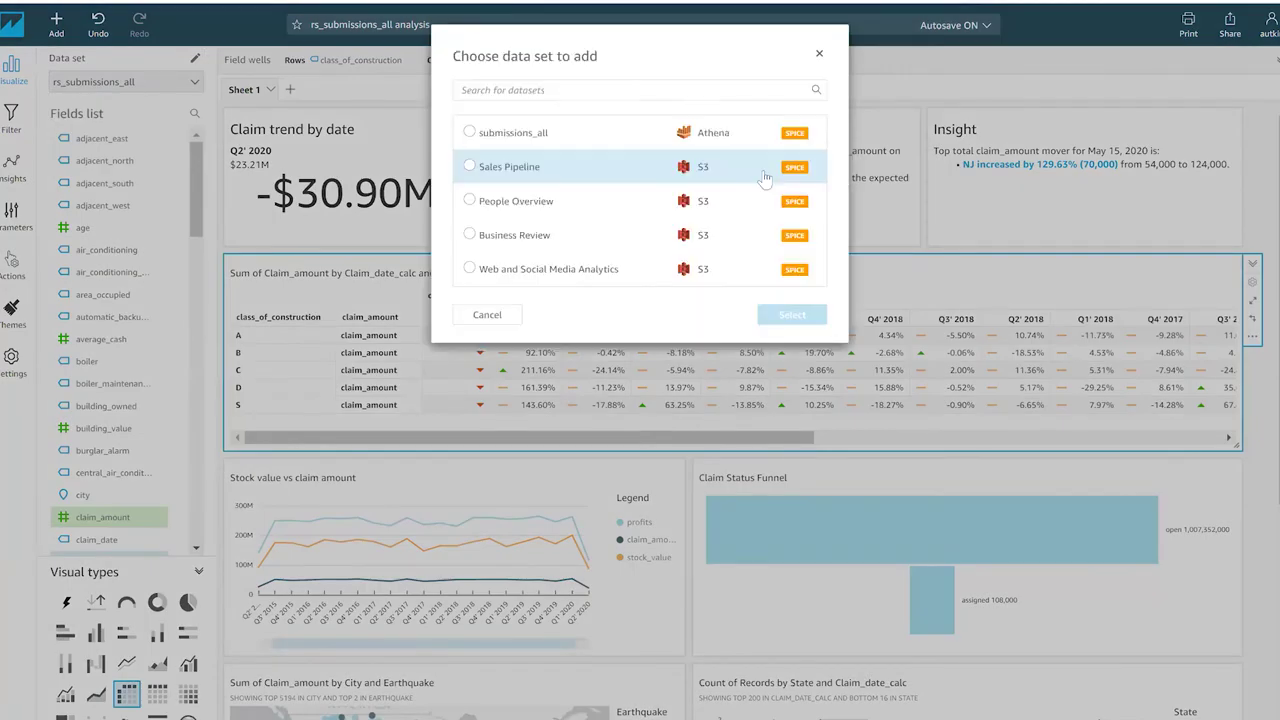
click(505, 318)
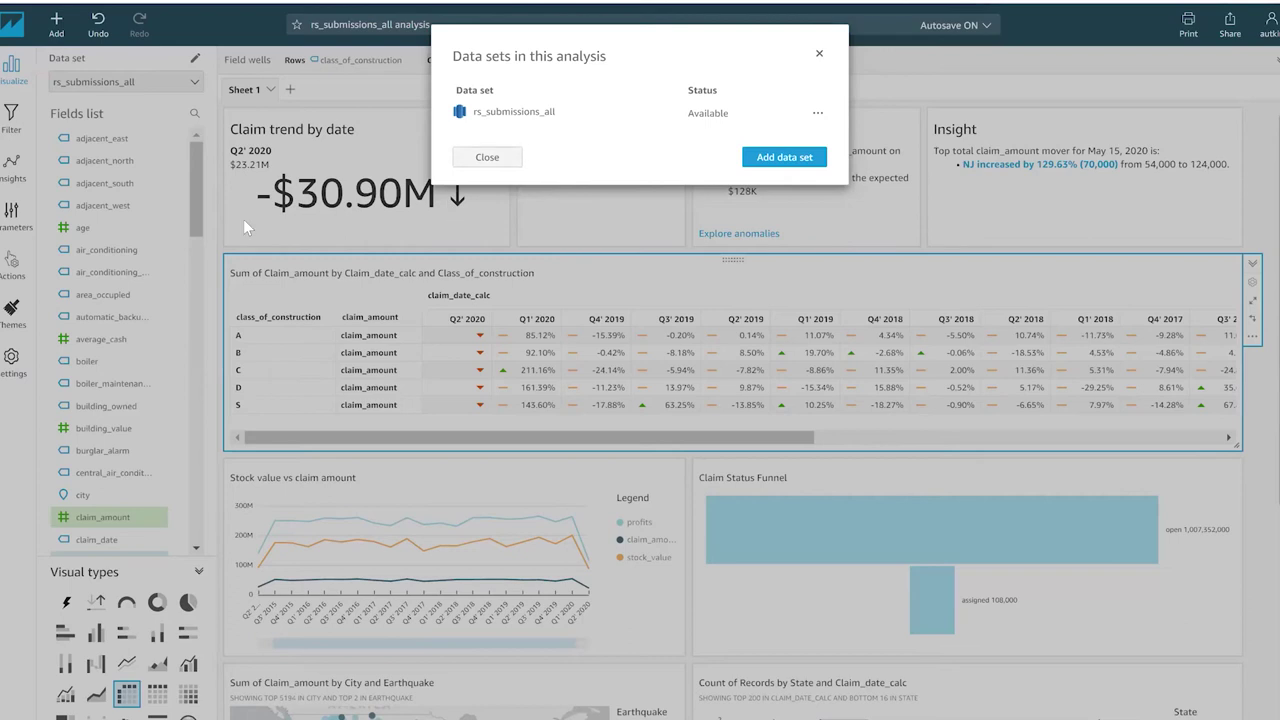
Close the list of data sets in the analysis and examine the add options, the fields list and the visuals on the sheet.
click(438, 227)
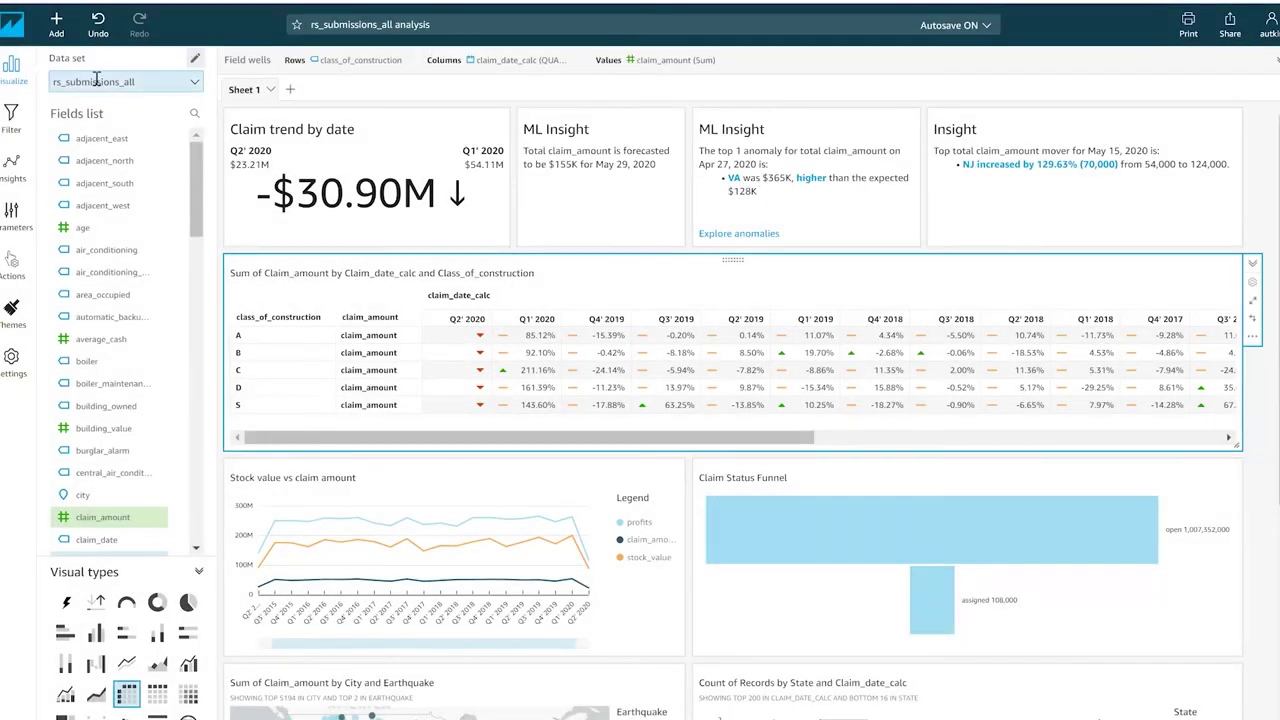
click(56, 24)
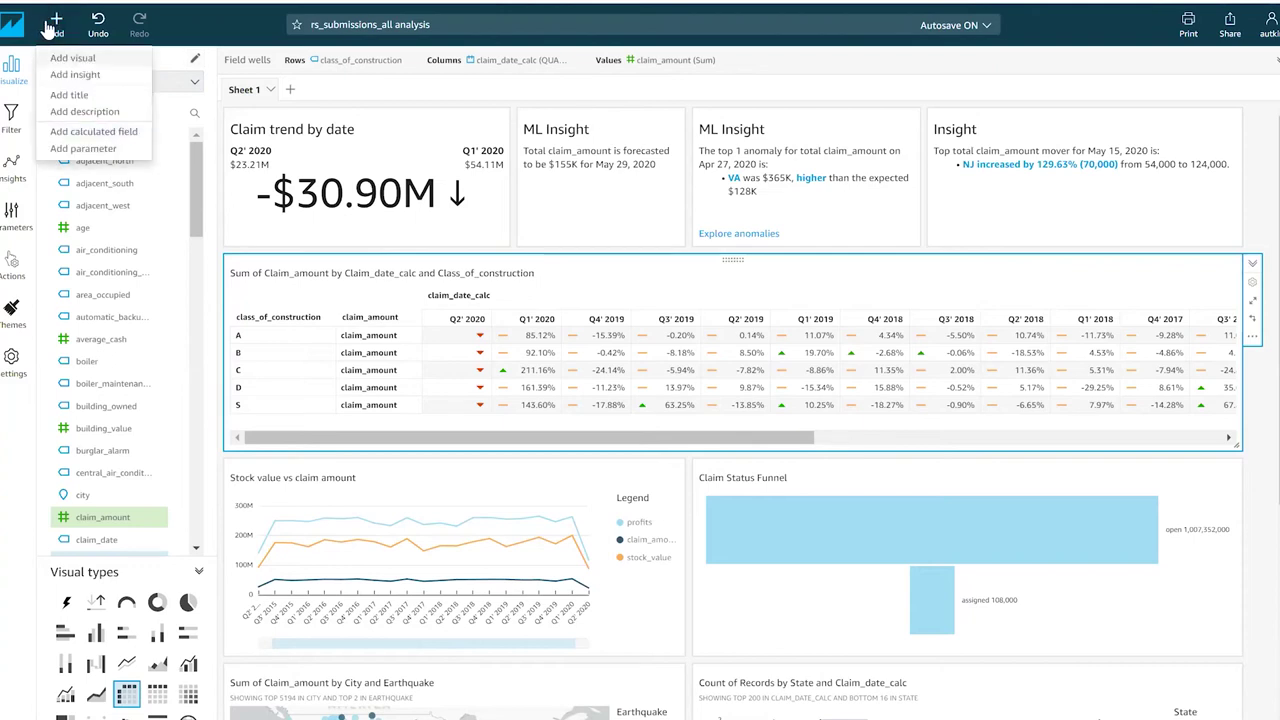
click(200, 185)
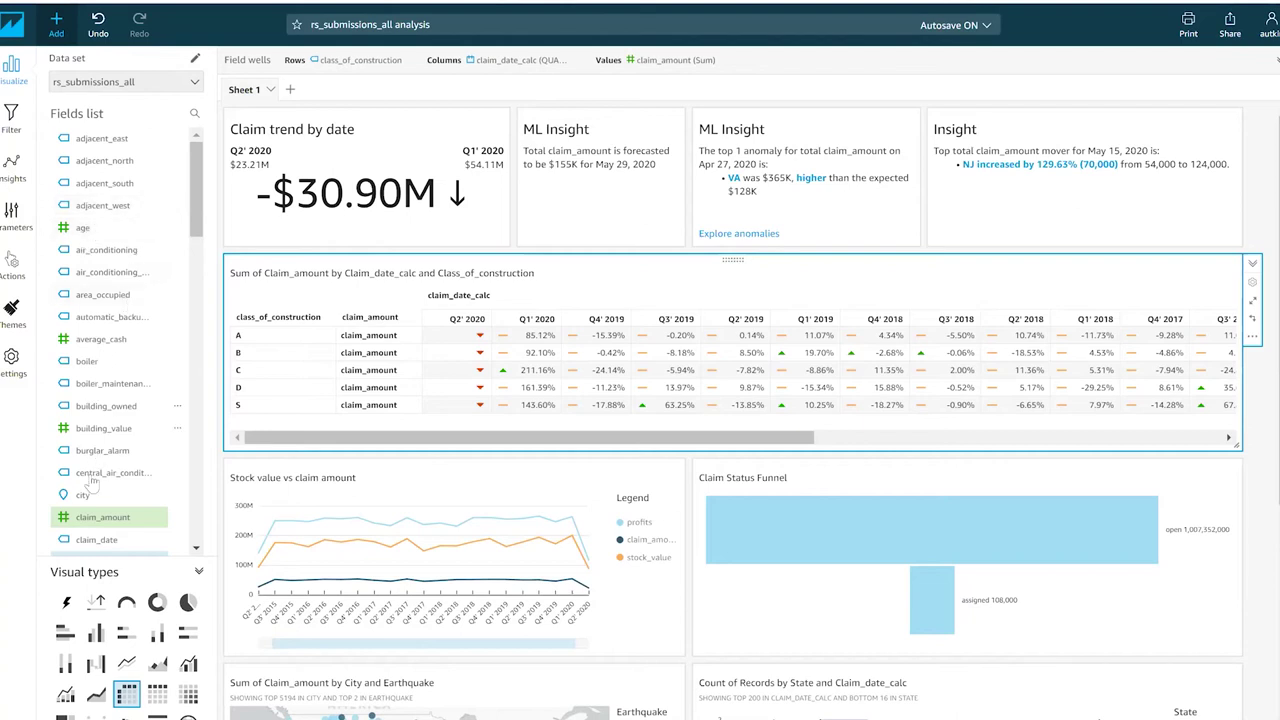
scroll(100, 440, down, 3)
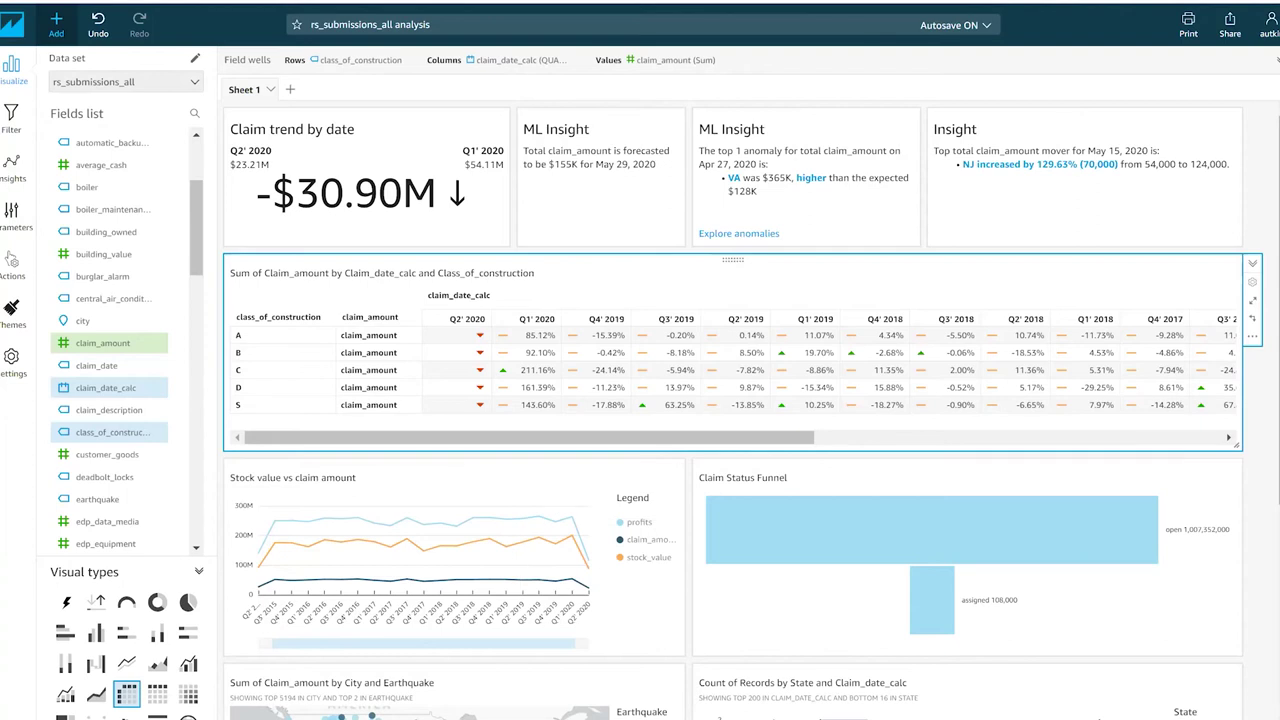
scroll(913, 392, down, 5)
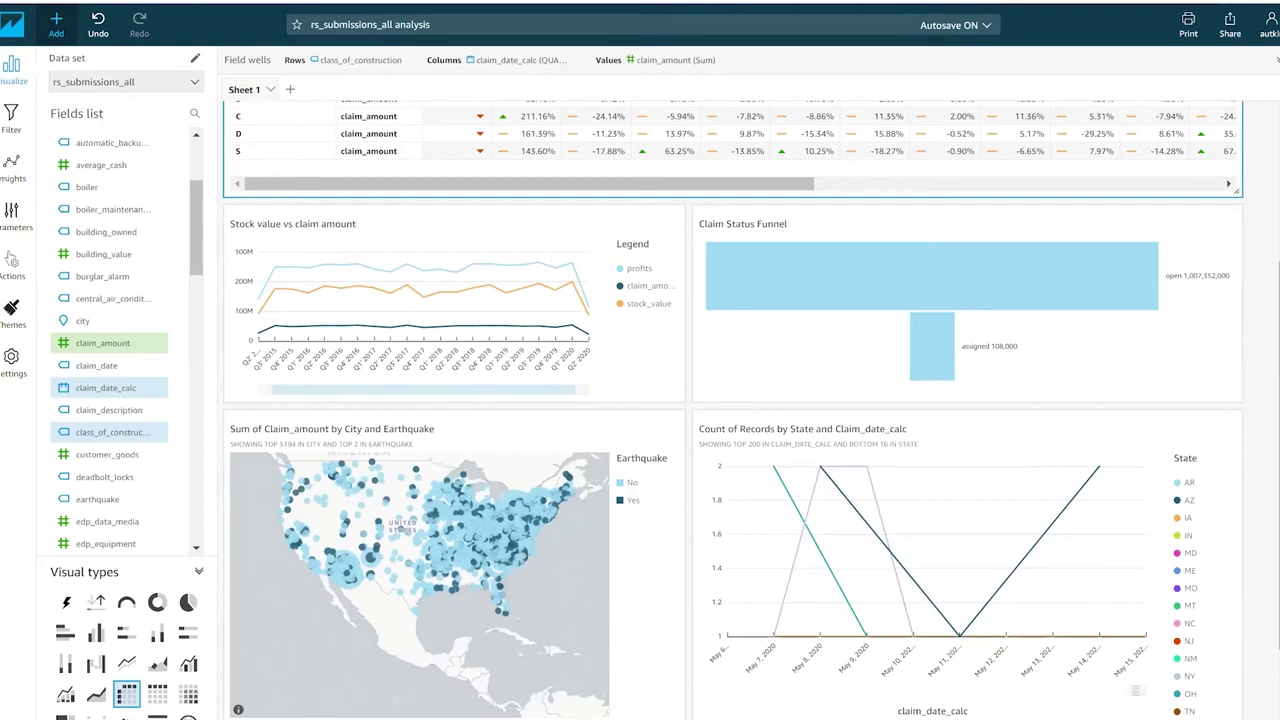
scroll(875, 670, down, 2)
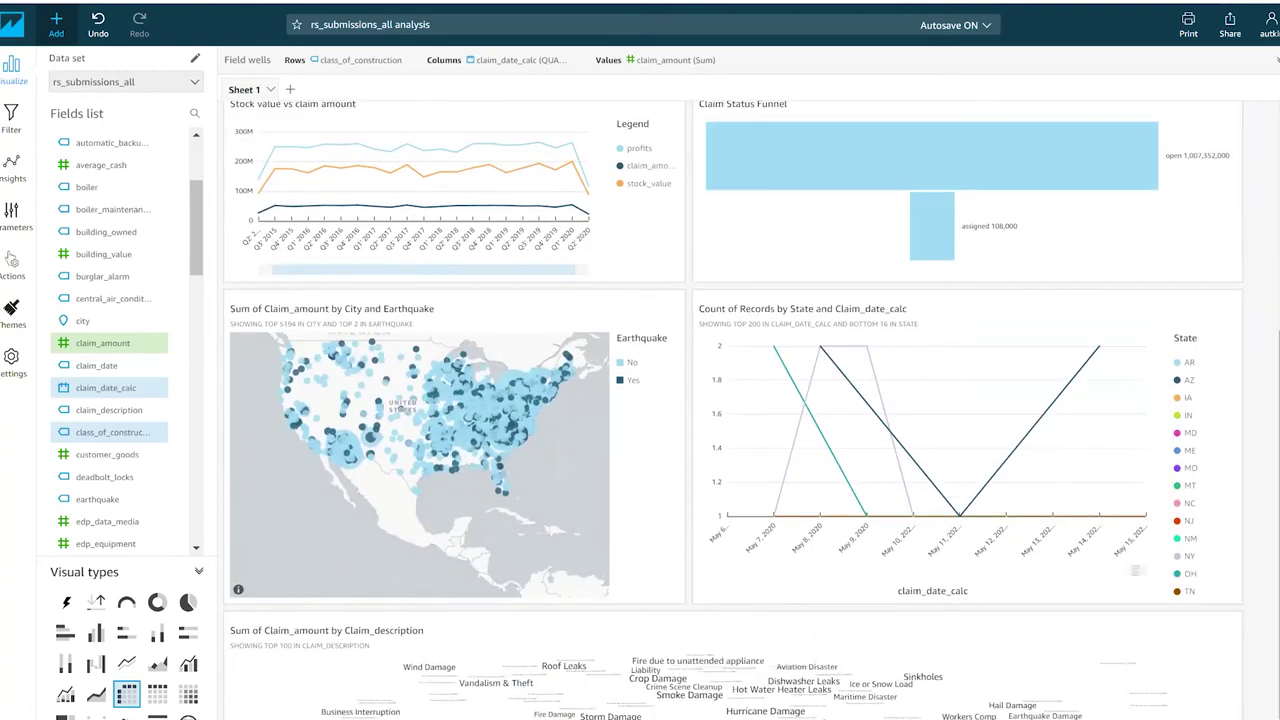
scroll(757, 413, up, 7)
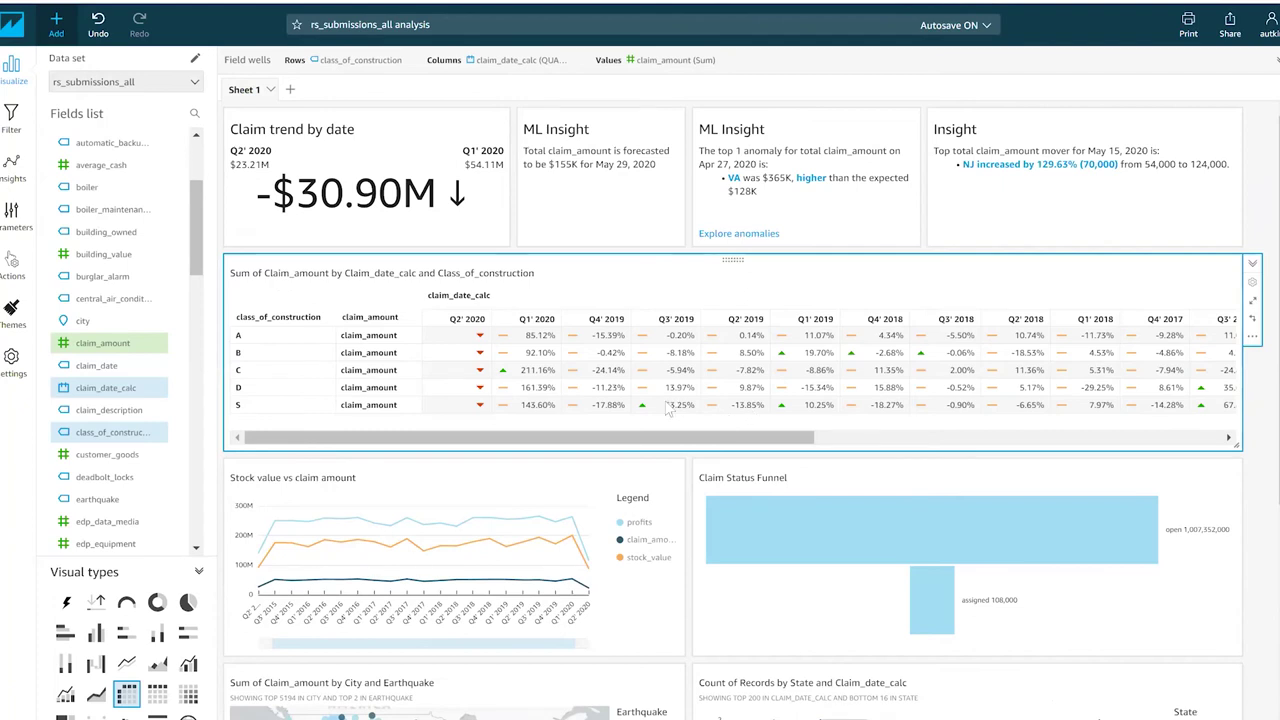
Drill the Stock value vs claim amount chart down to month and week, and drill it back up to quarter.
click(599, 485)
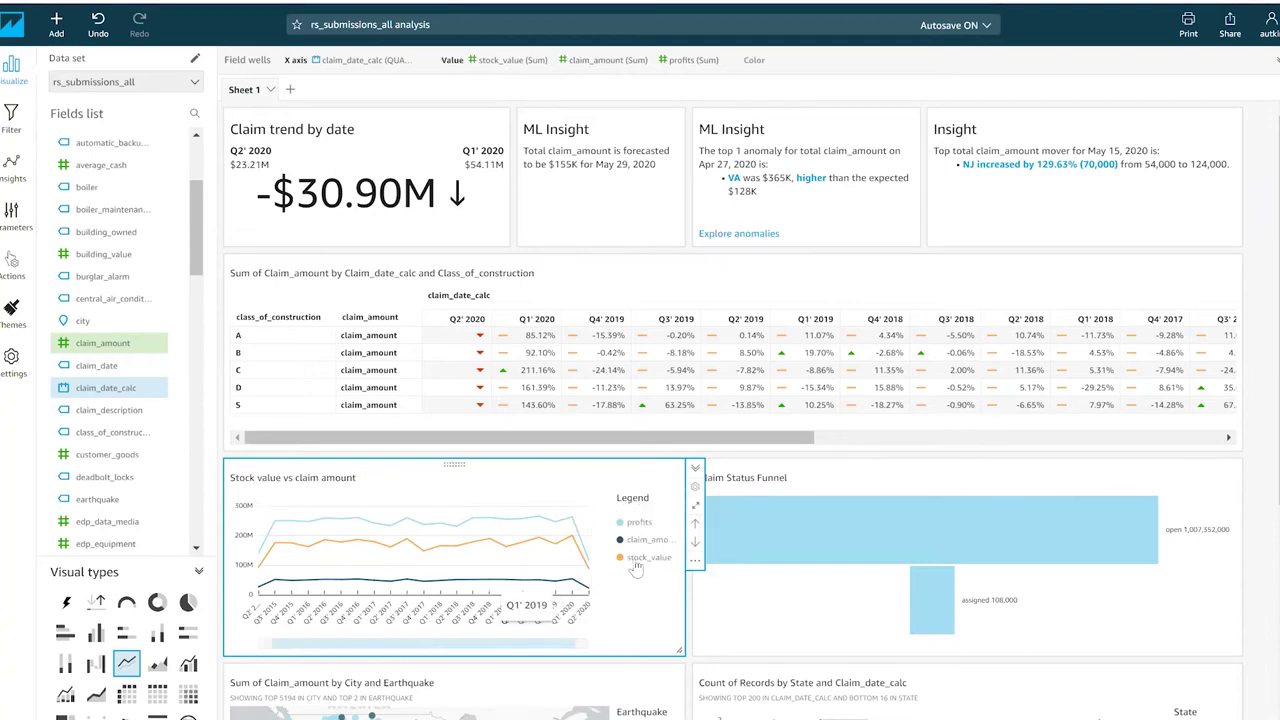
click(695, 546)
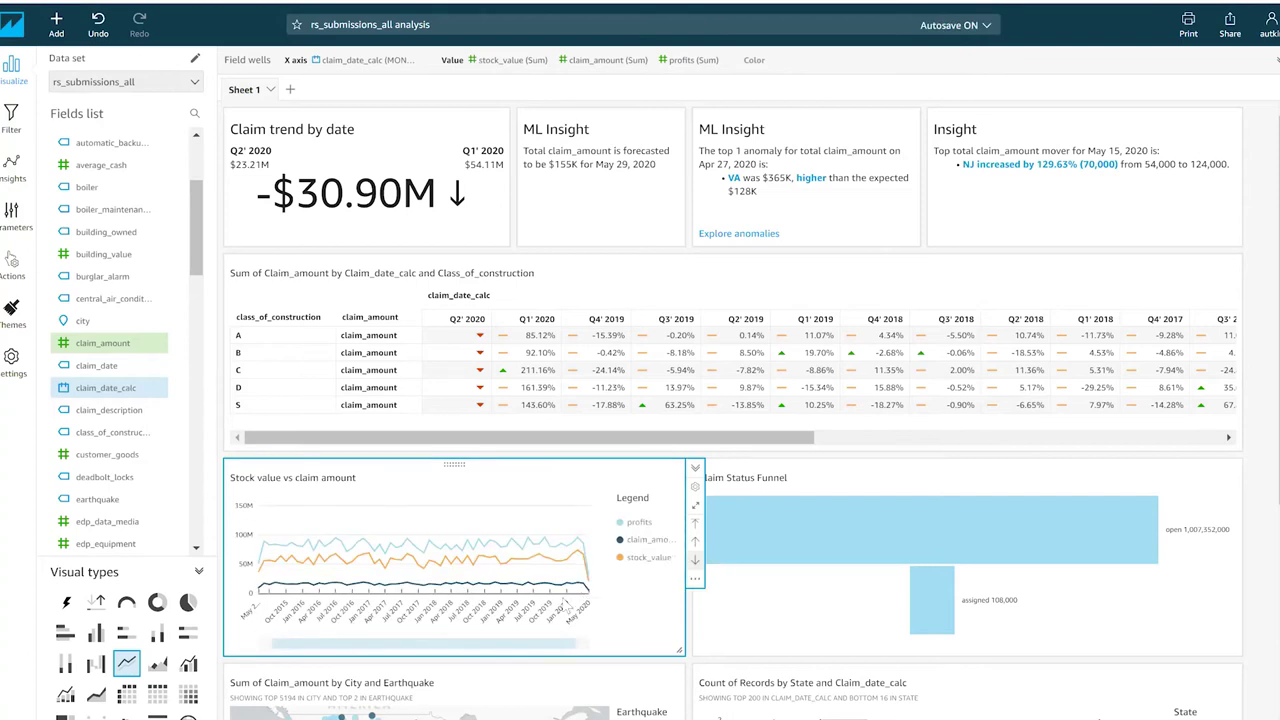
click(694, 562)
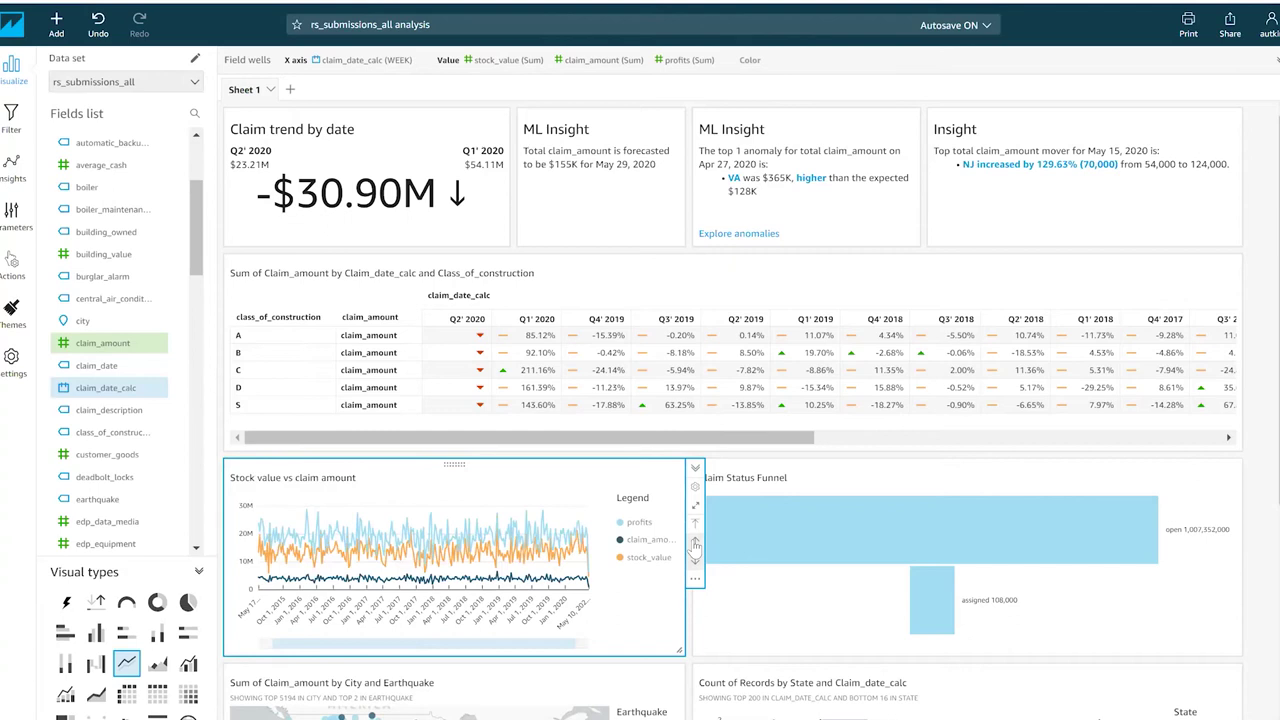
click(694, 543)
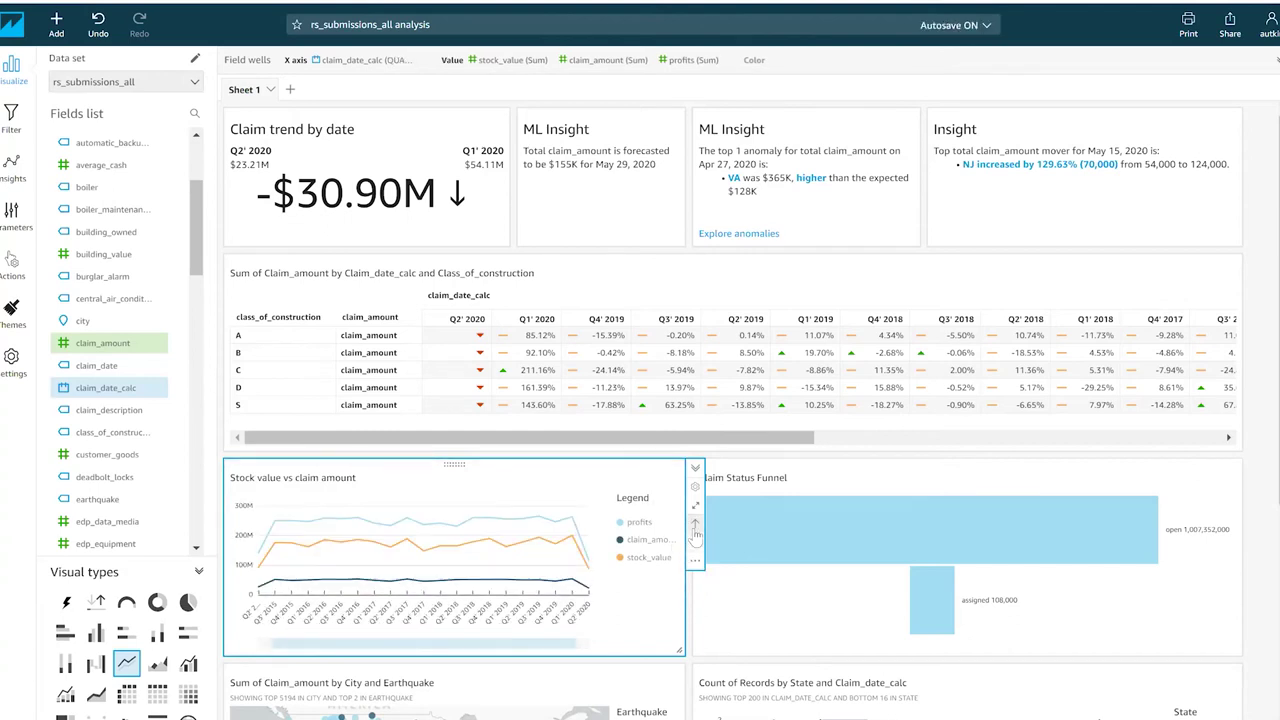
Examine the claim_amount pivot table's options, filter the sheet by its class B, Q1' 2019 cell and clear that filter.
click(843, 280)
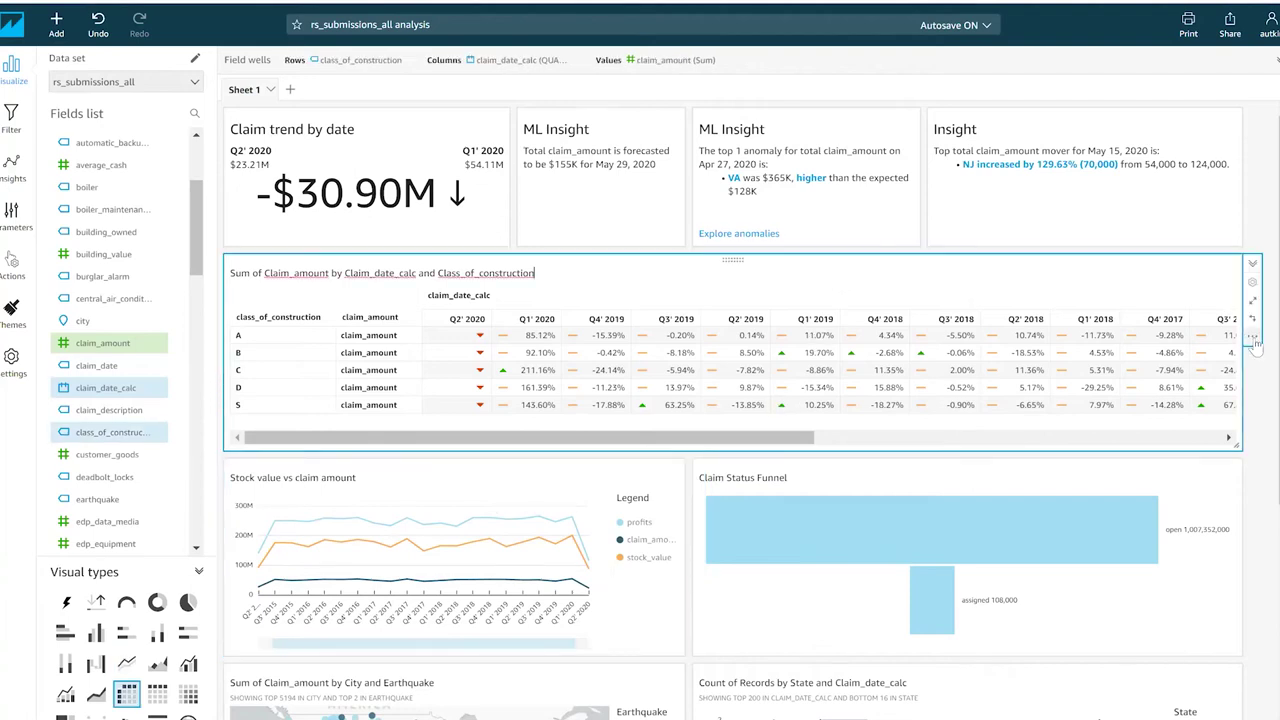
click(1253, 338)
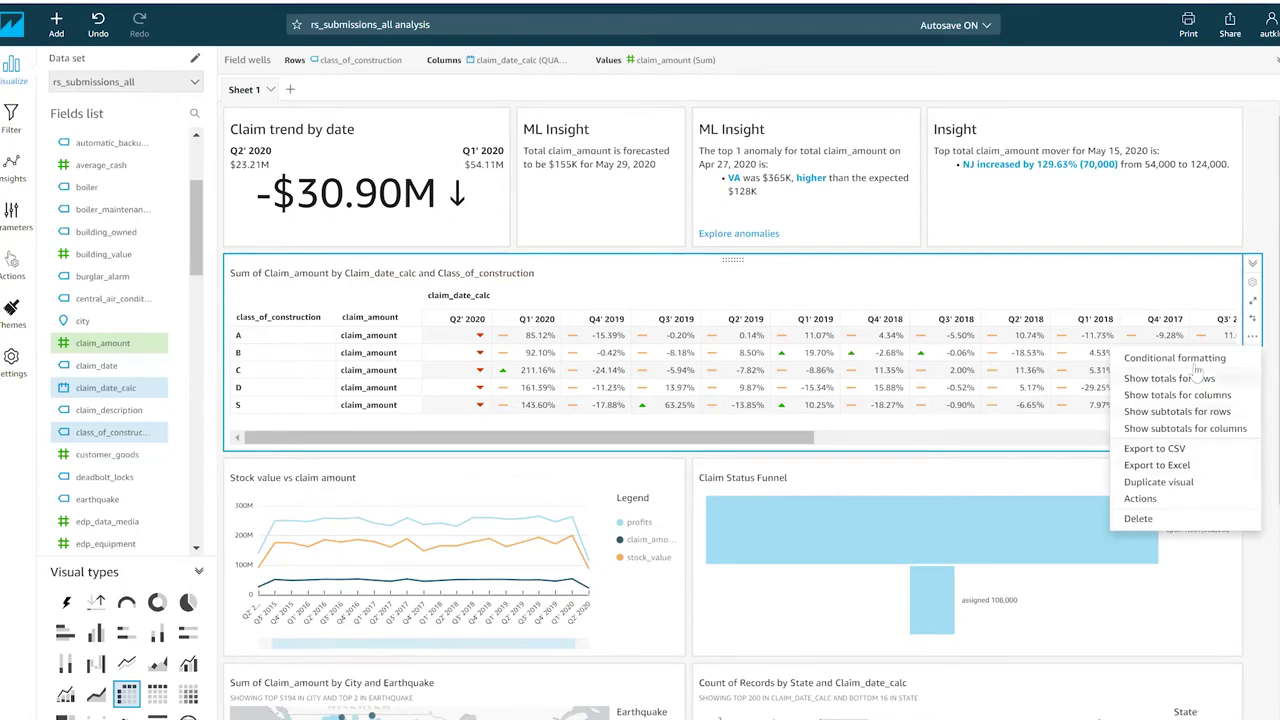
click(1158, 271)
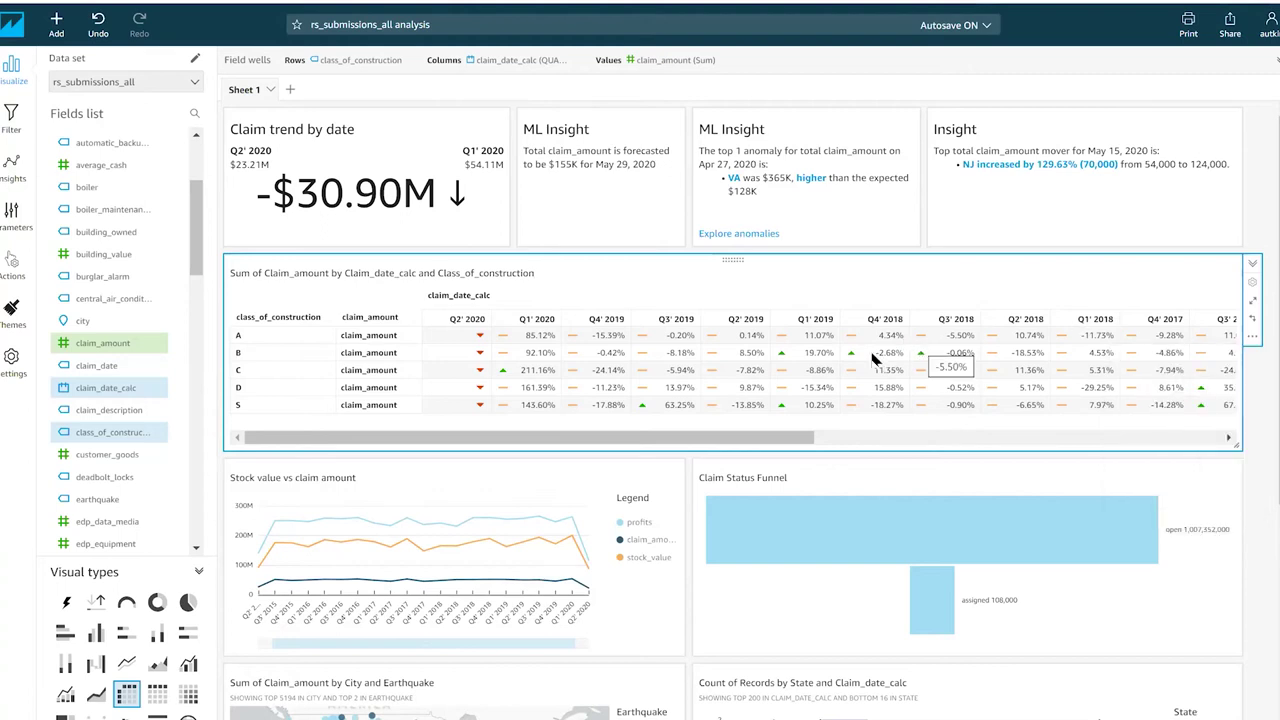
click(820, 356)
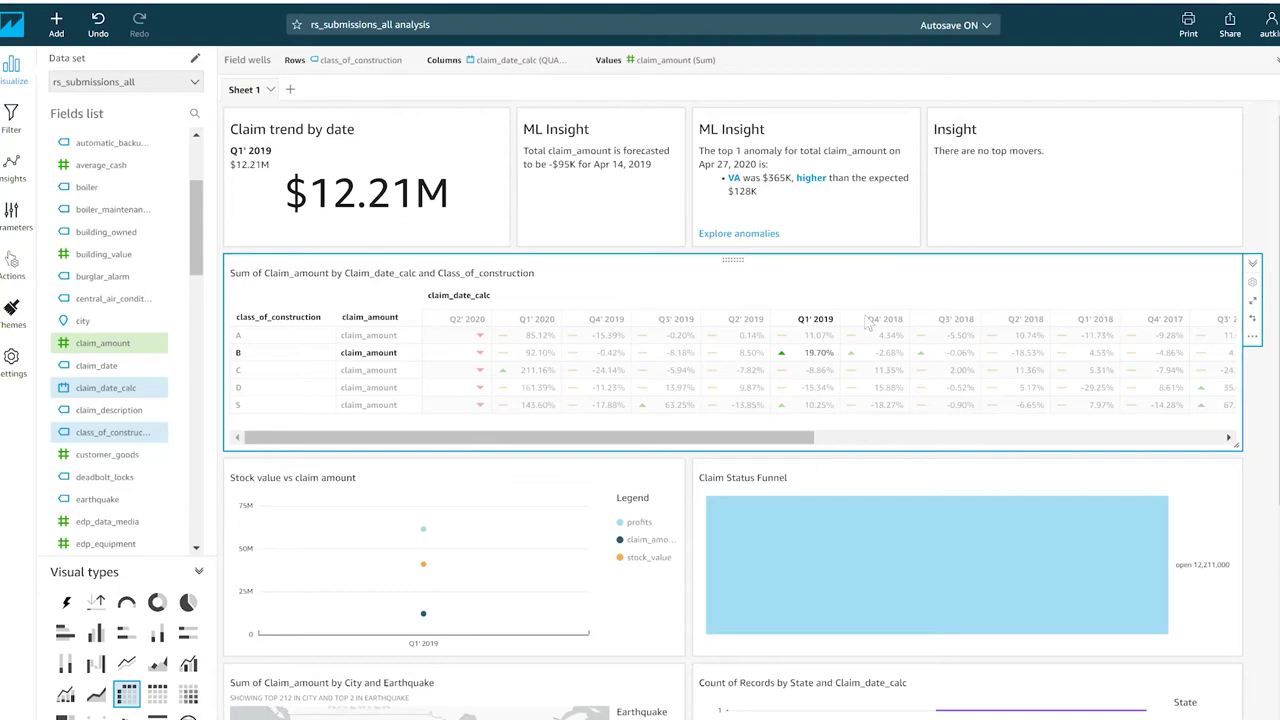
click(817, 356)
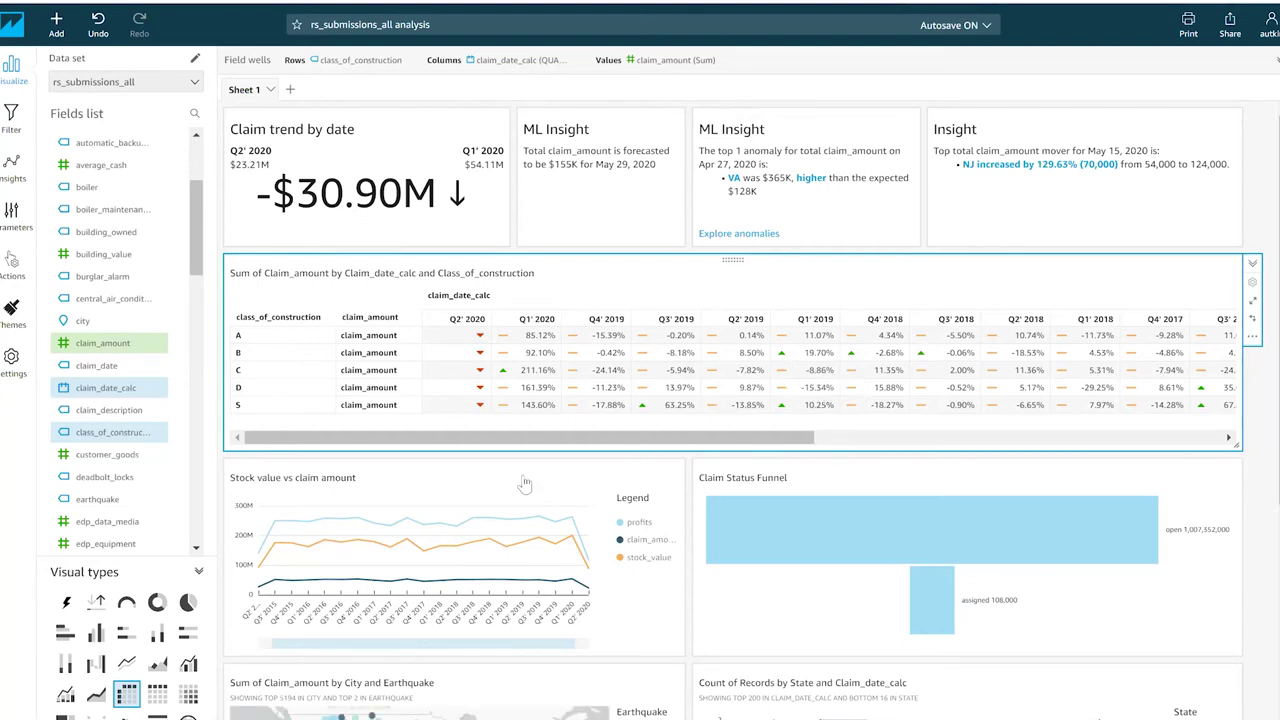
Analyze contributions to claim_amount for Q3' 2017 in Stock value vs claim amount by fire_protection, class_of_construction and city, and view the suggested insights.
mouse_move(438, 572)
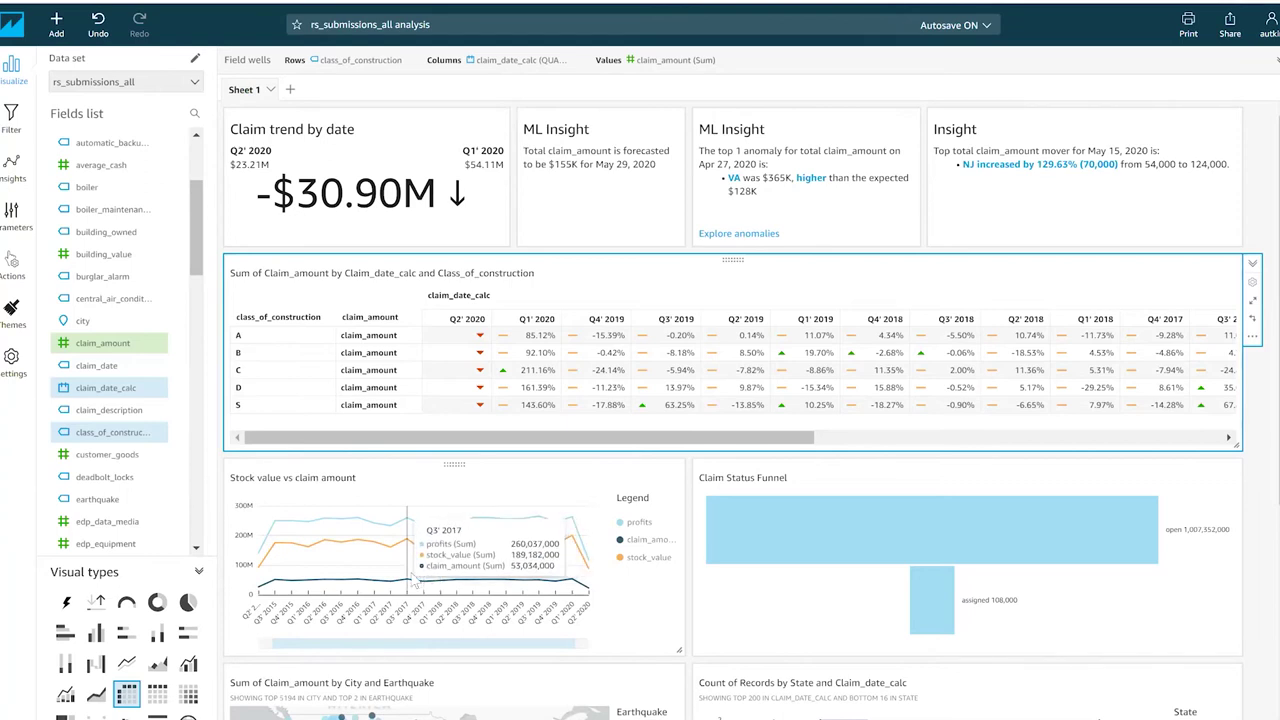
click(411, 583)
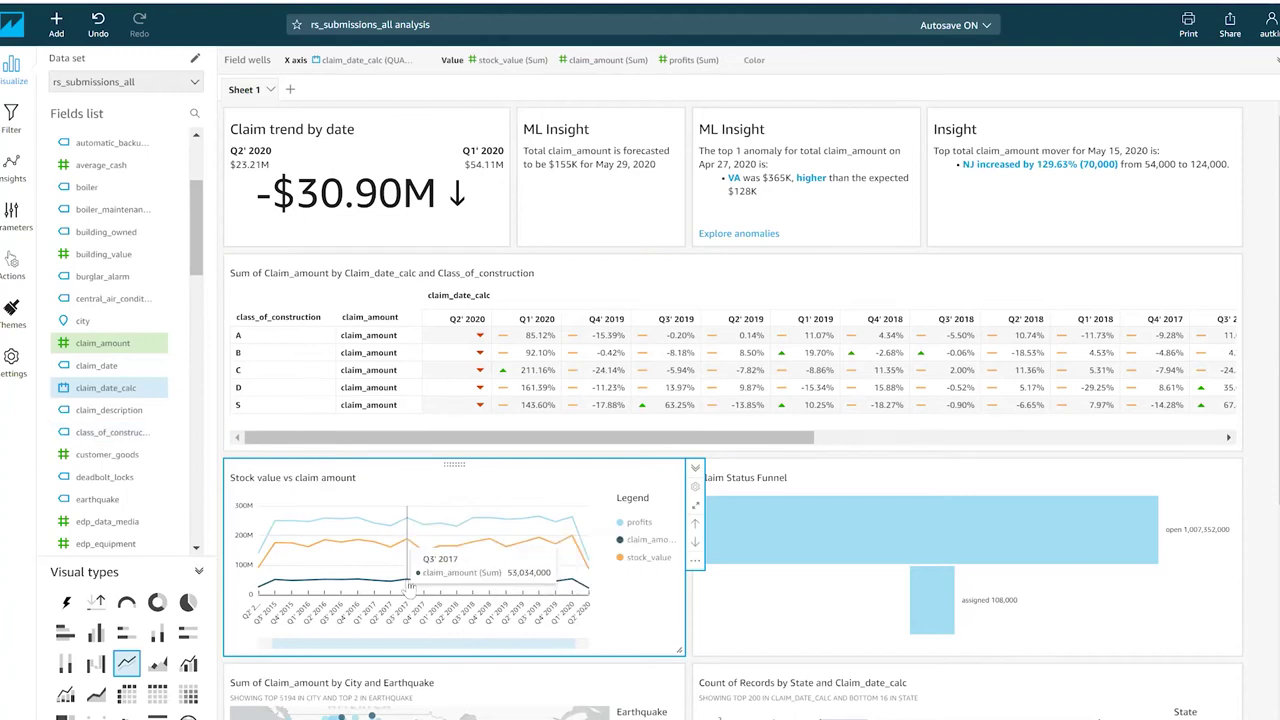
click(413, 586)
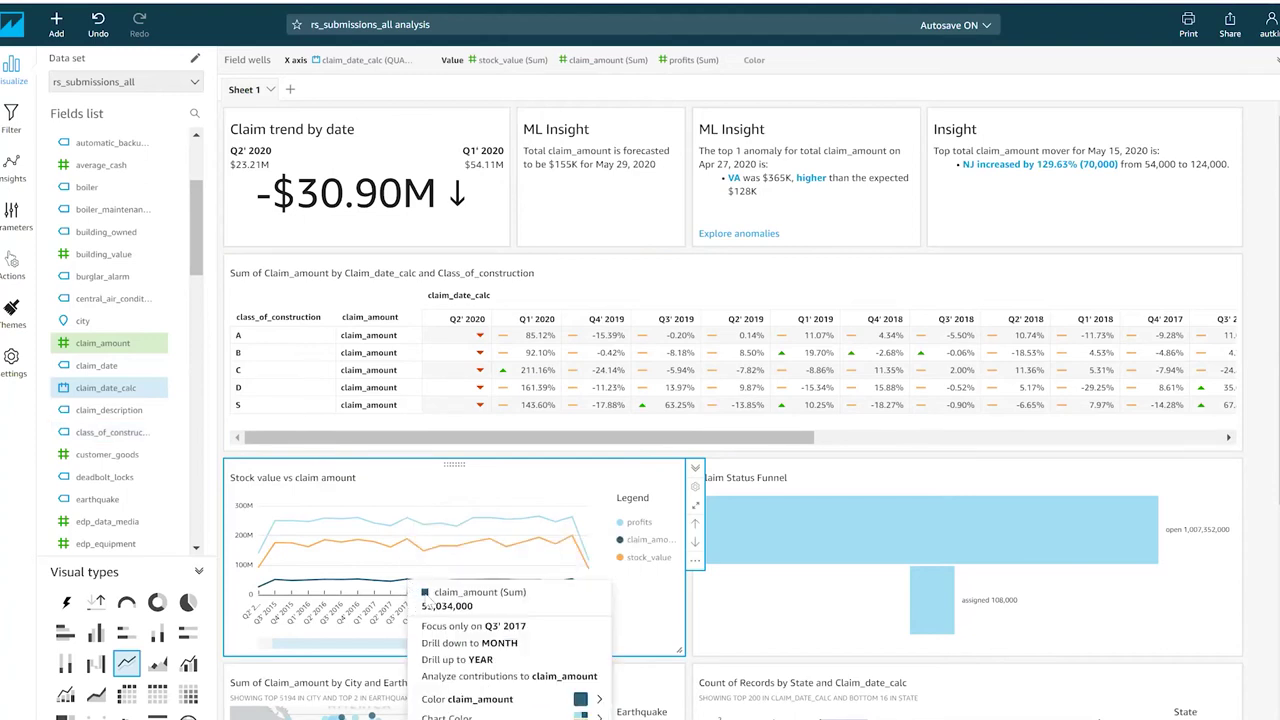
click(478, 677)
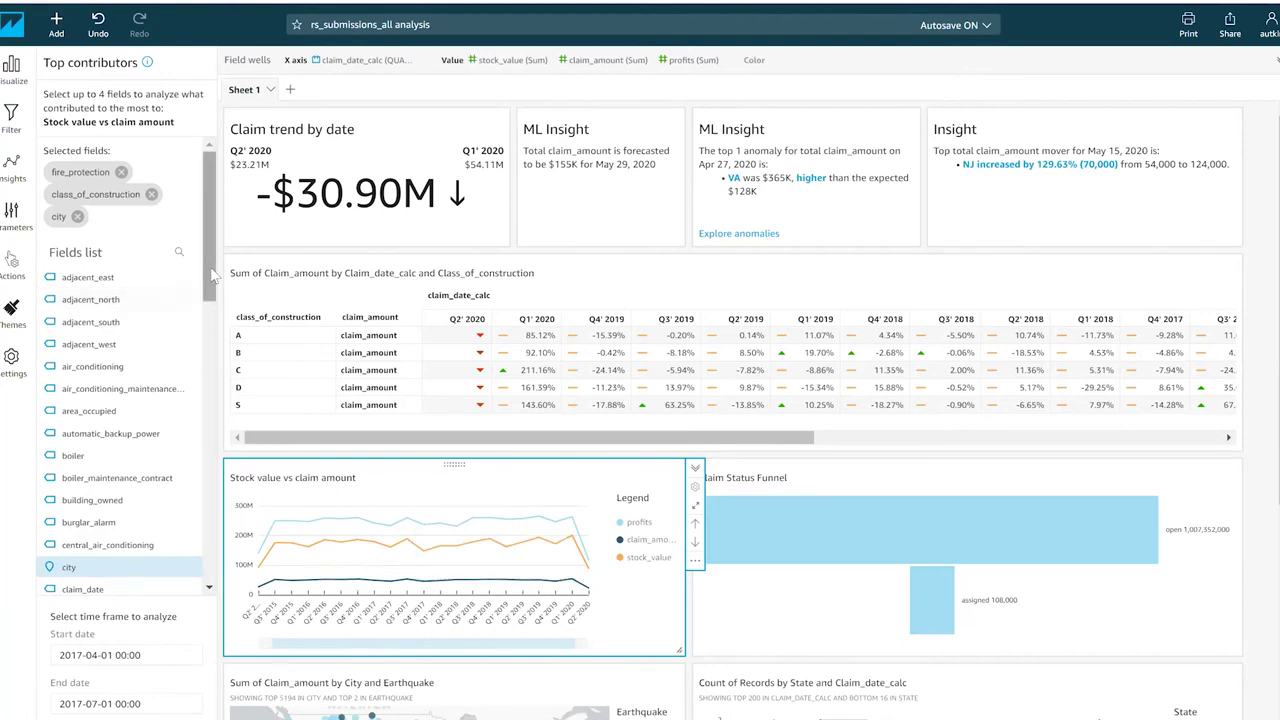
scroll(212, 275, down, 1)
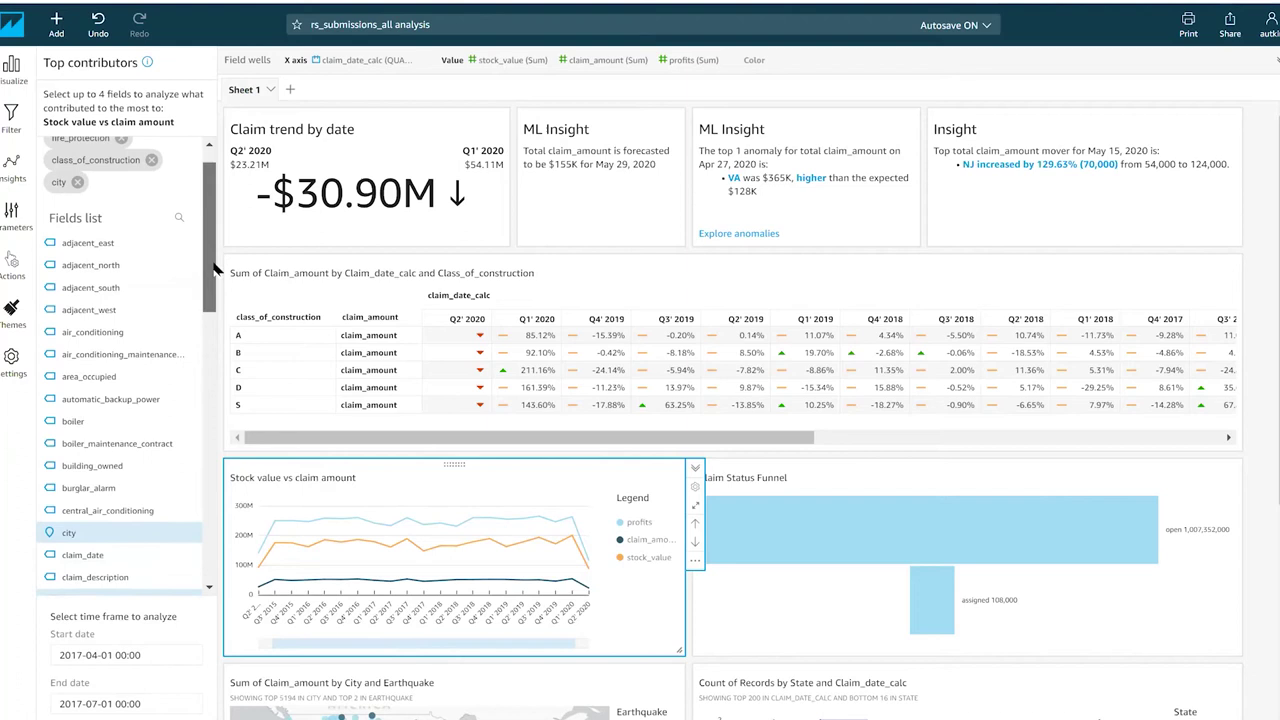
scroll(212, 275, up, 1)
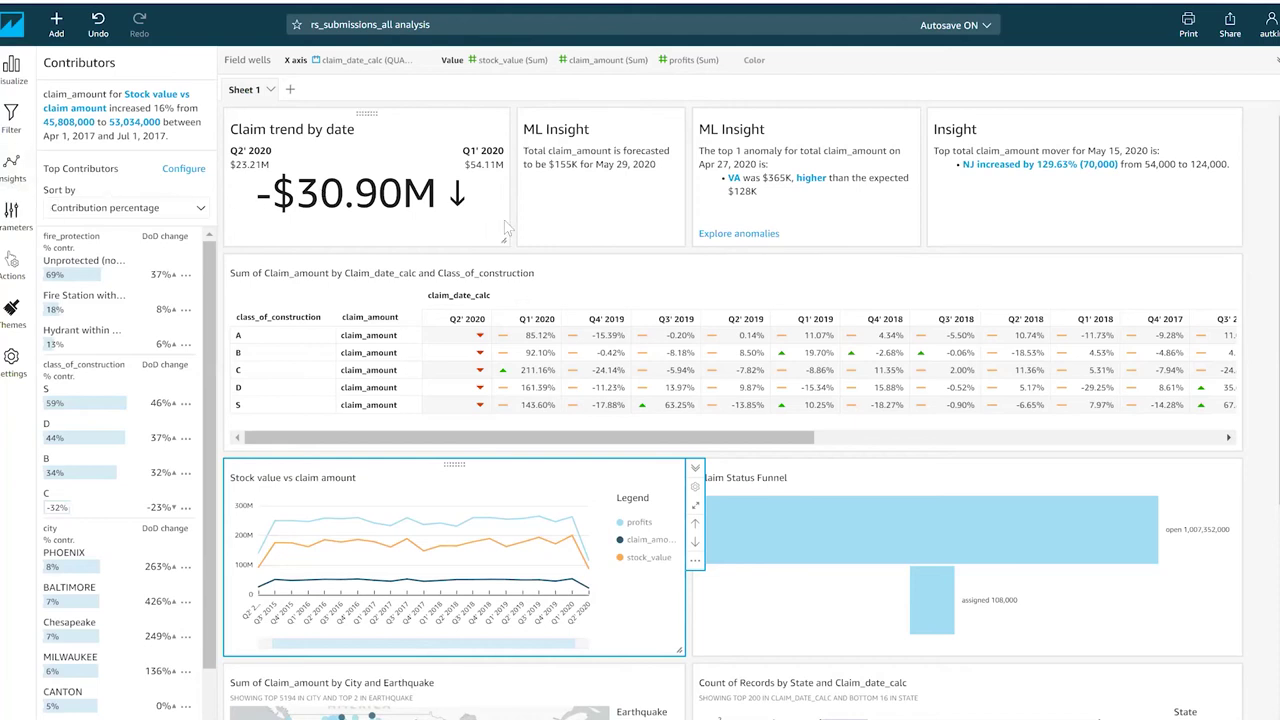
click(15, 182)
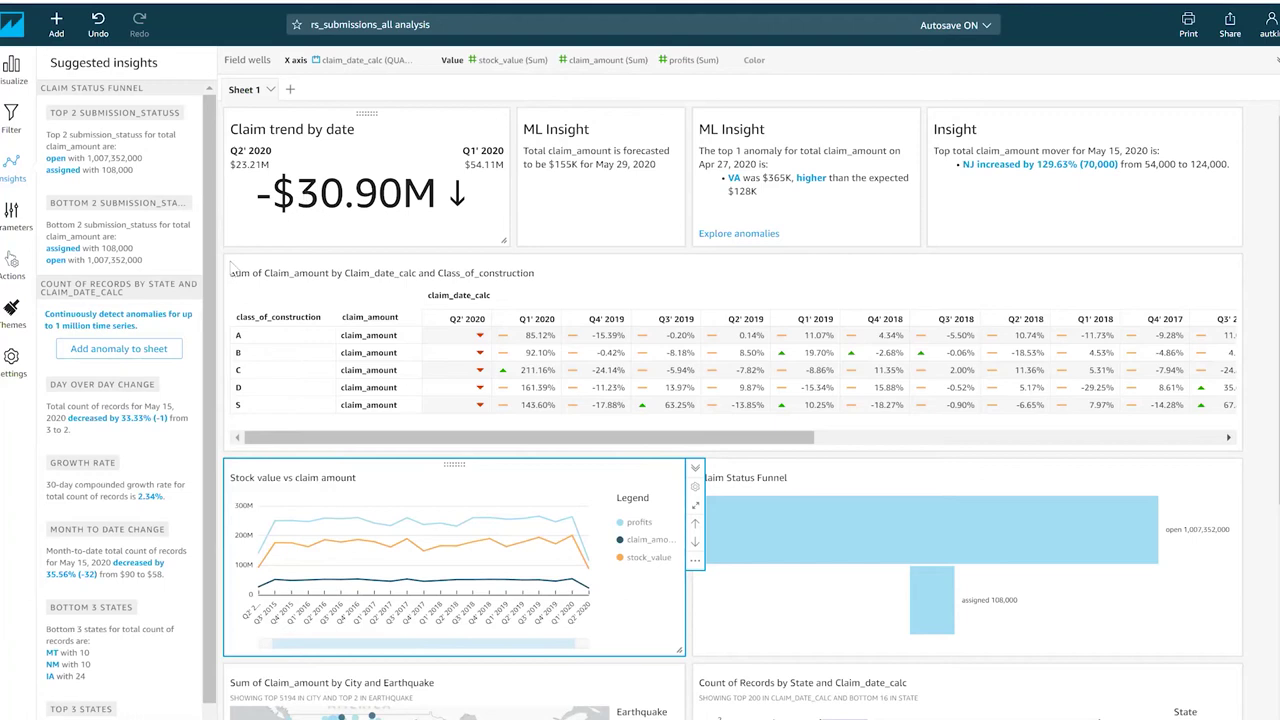
Add an insight with the Top movers computation to the sheet and delete it again.
click(57, 30)
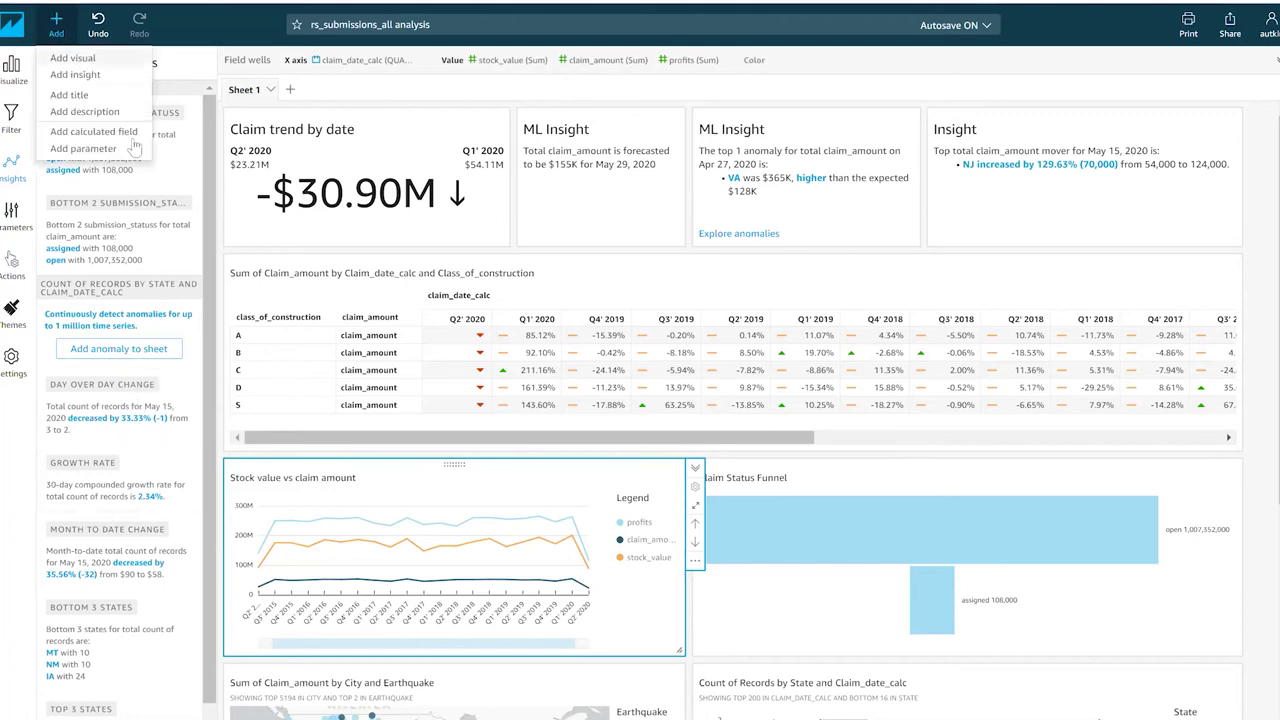
click(119, 77)
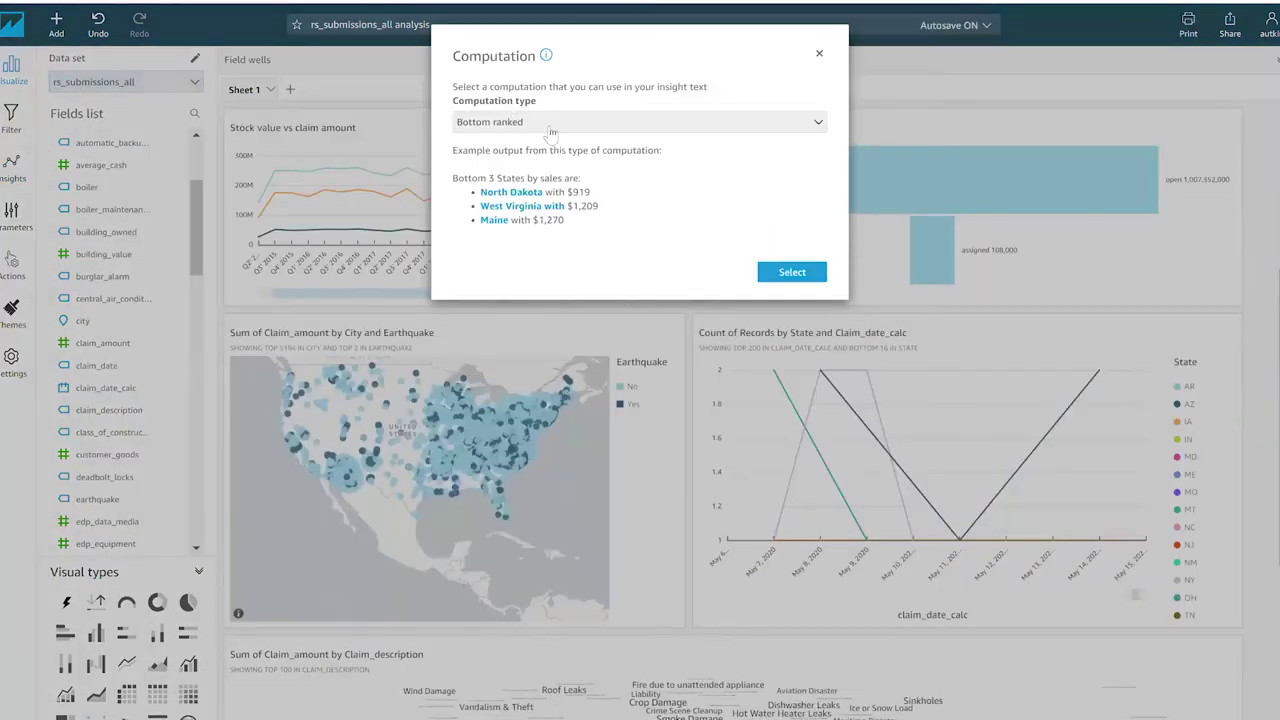
click(551, 128)
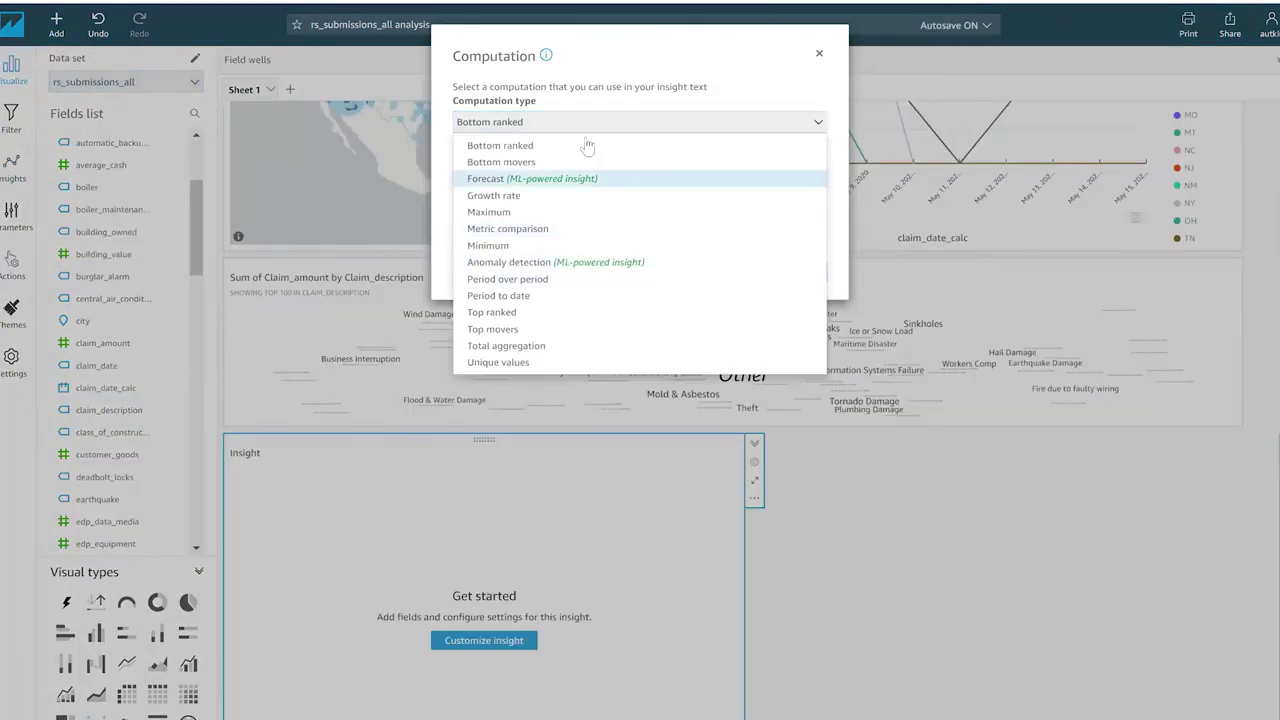
key(Return)
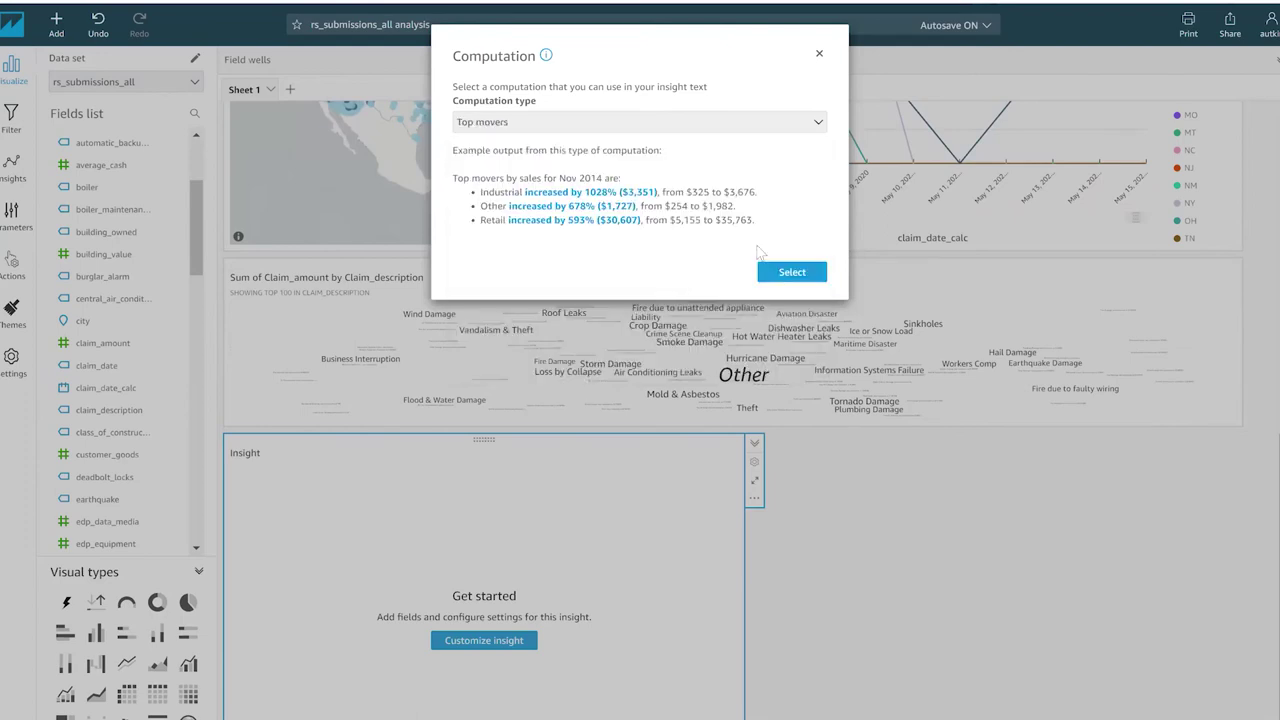
click(788, 275)
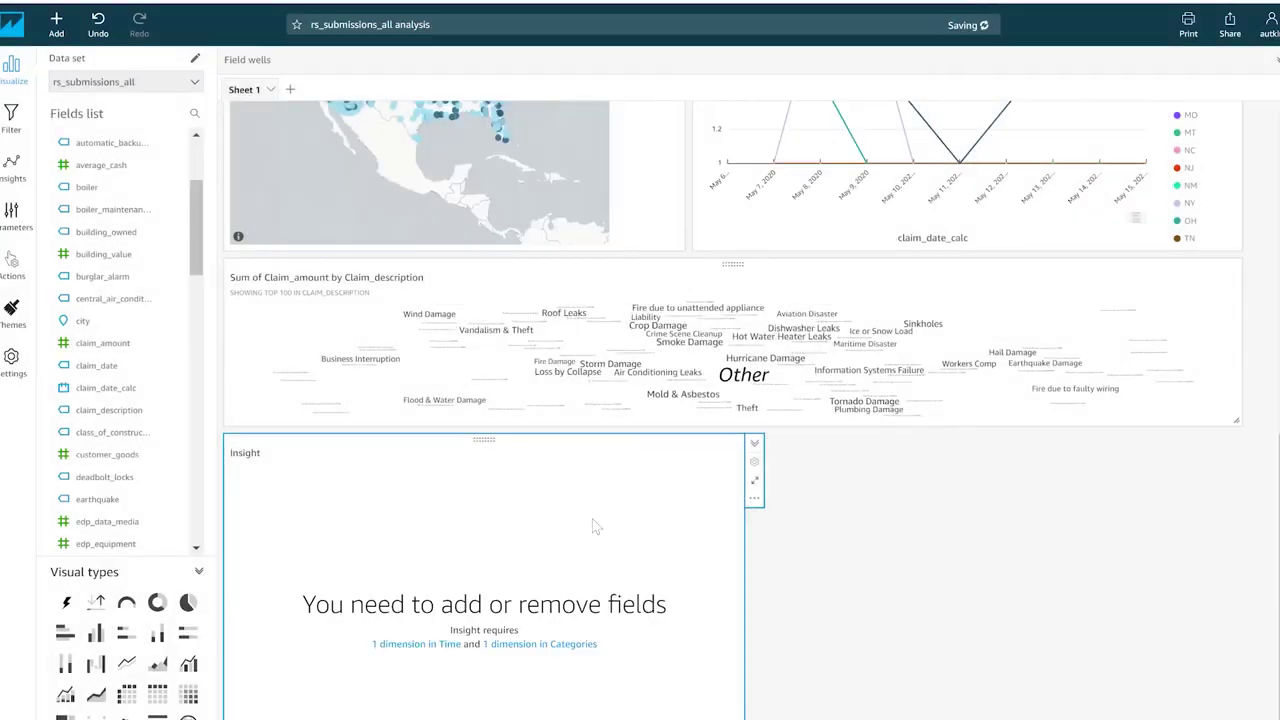
click(756, 500)
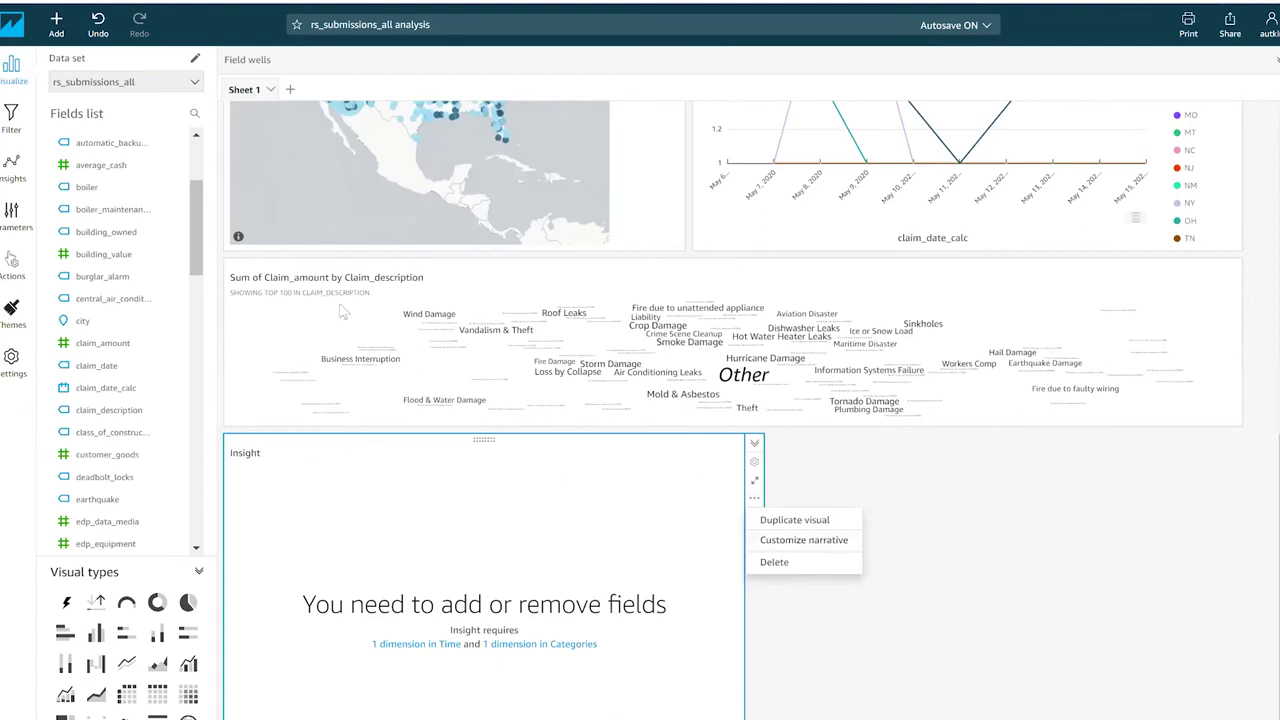
click(782, 572)
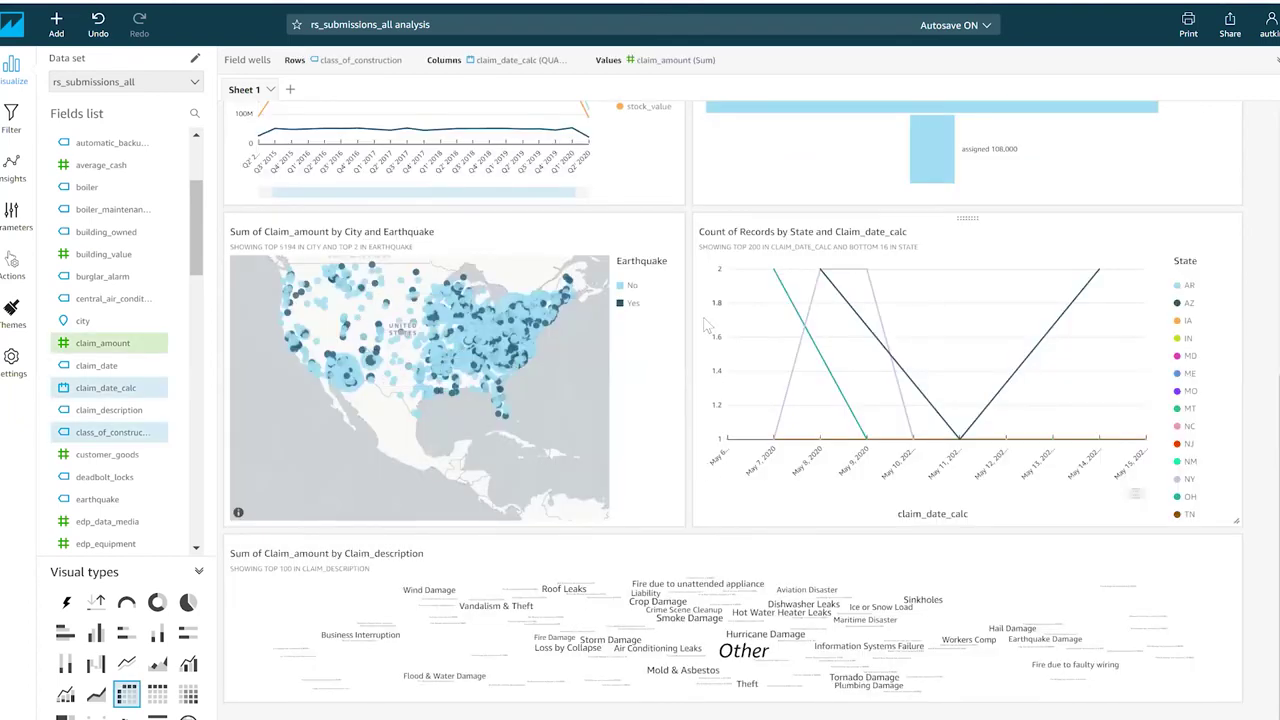
Explore the claim_amount anomalies from the ML Insight, expand the controls to examine them and return to the analysis.
scroll(705, 325, up, 5)
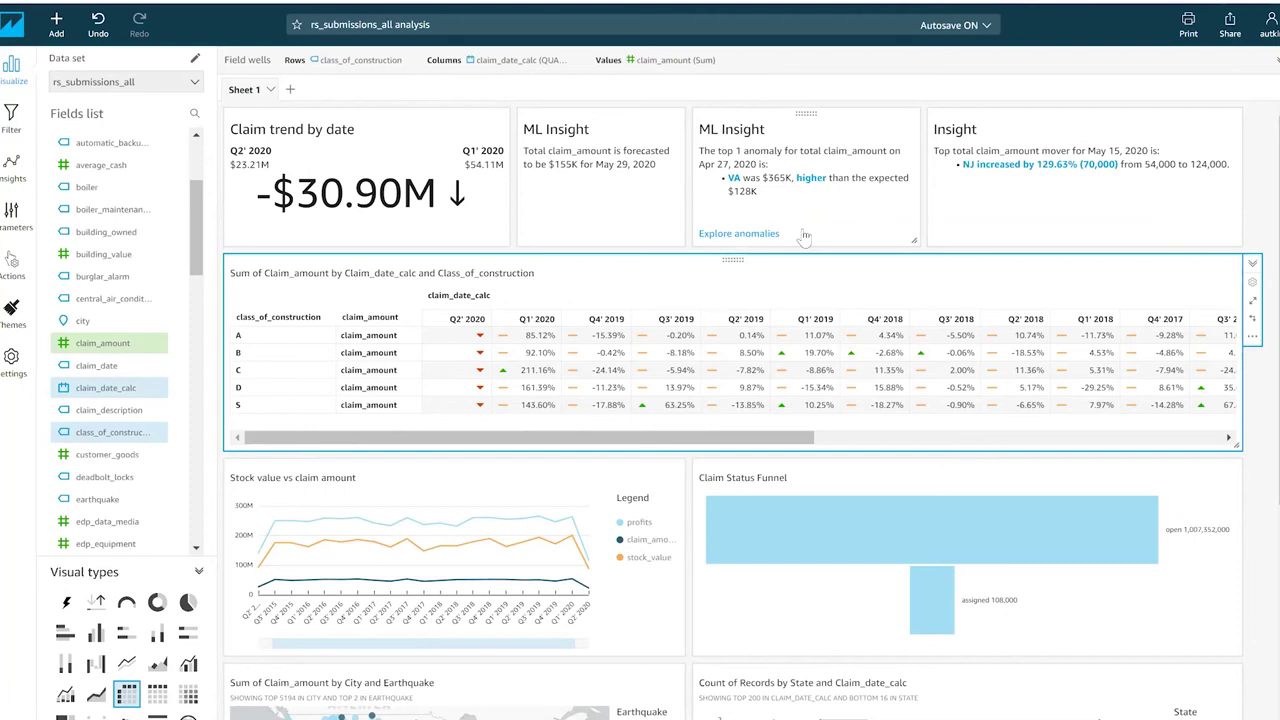
click(766, 235)
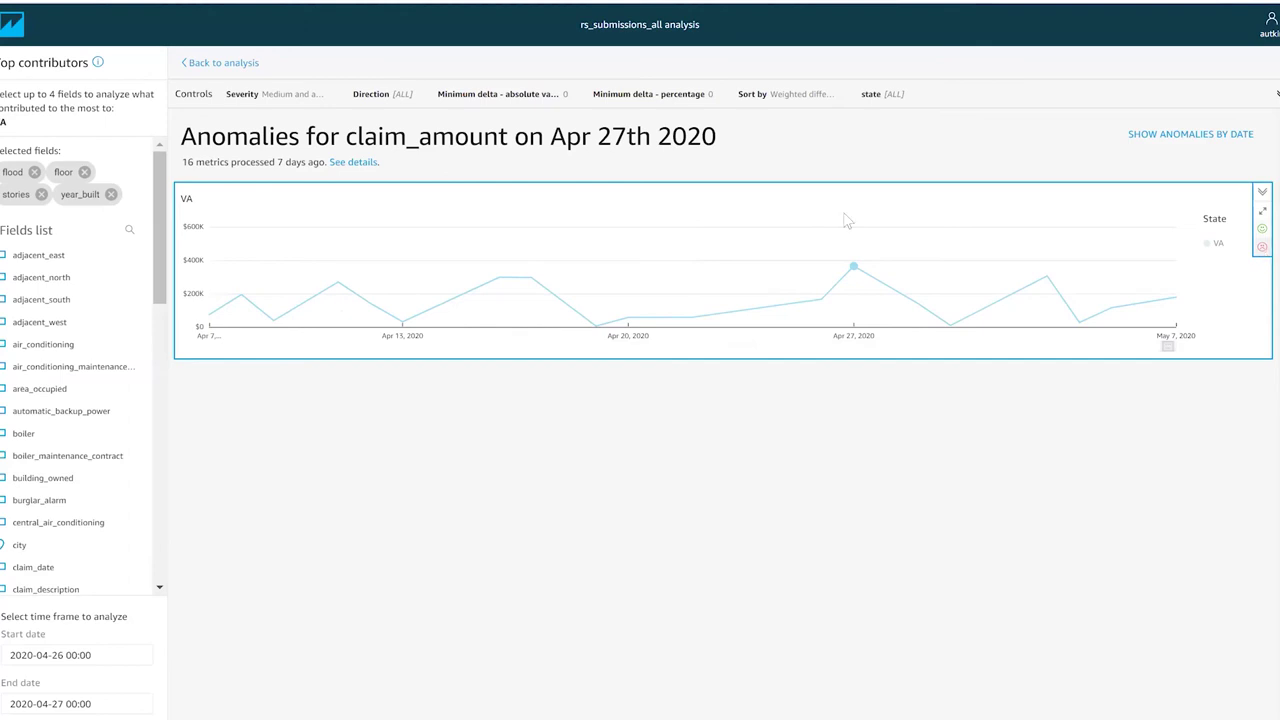
click(961, 103)
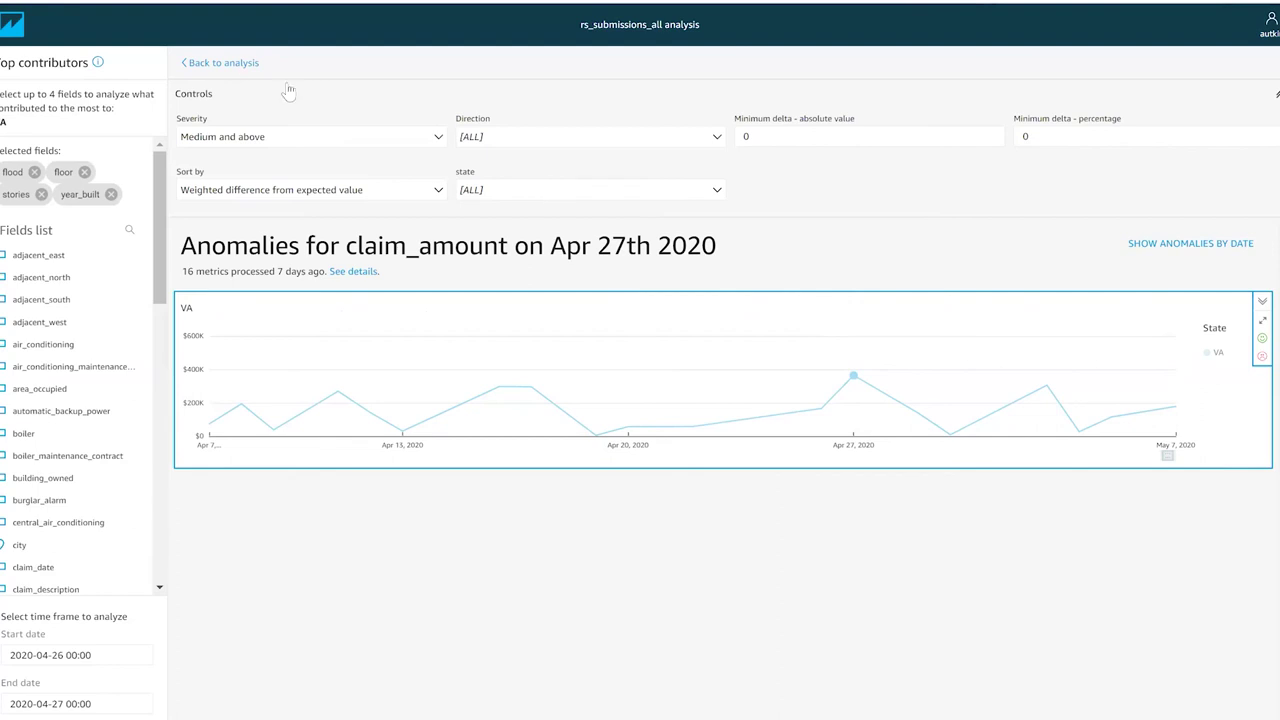
click(226, 64)
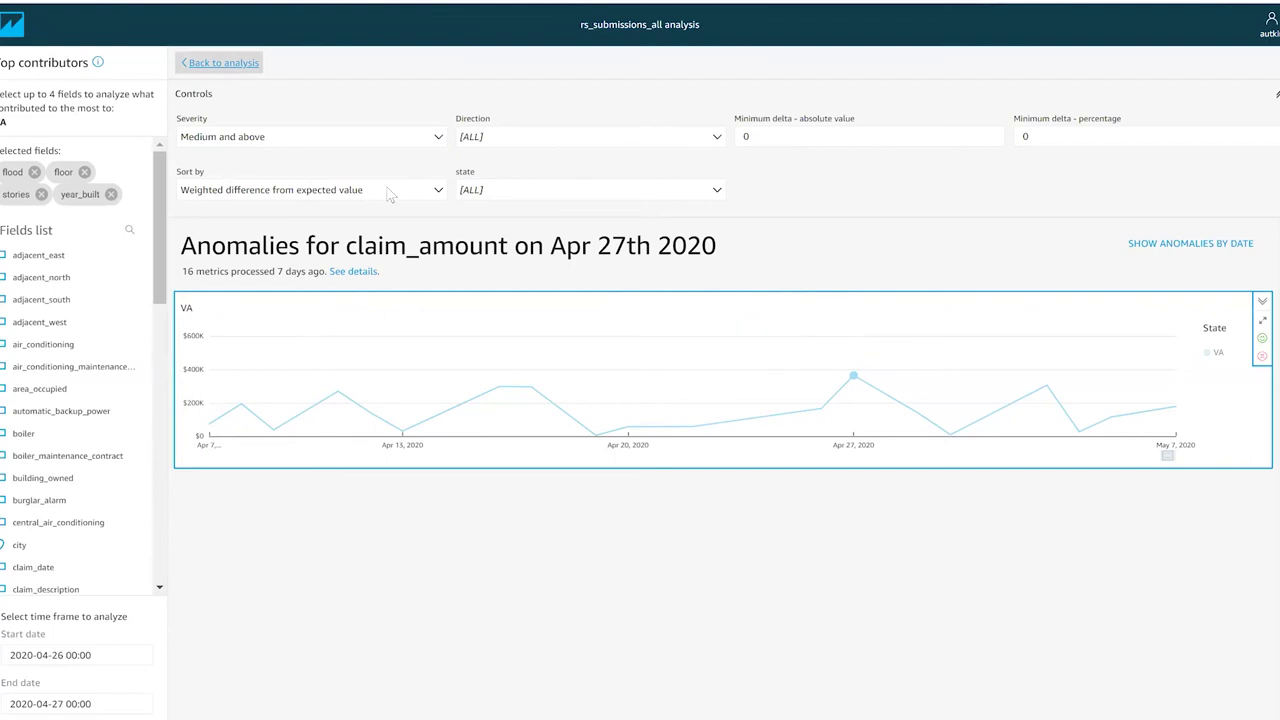